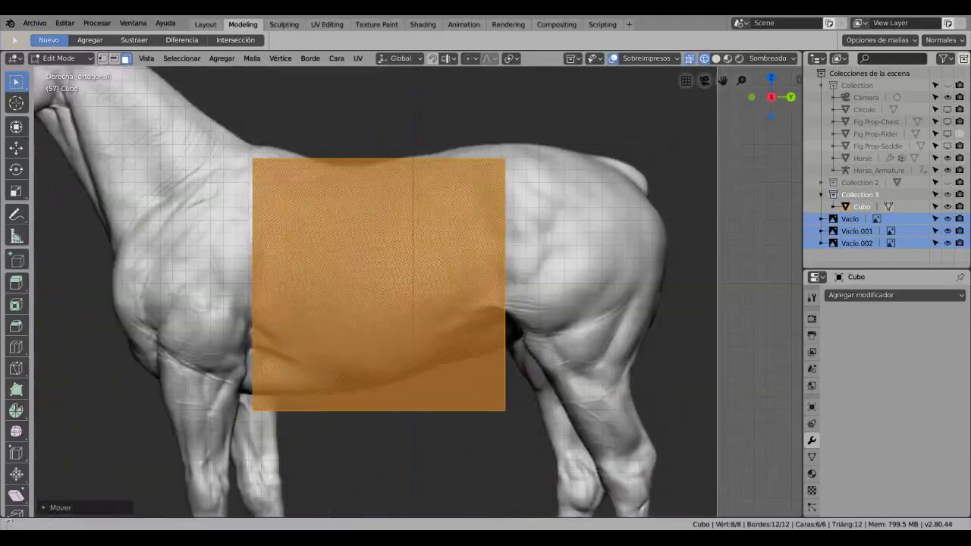
# Step: Add four vertical loop cuts across the box and shift its left edge vertically to fit the outline
pyautogui.scroll(2, 394, 182)
pyautogui.scroll(1, 394, 182)
pyautogui.click(395, 182)
pyautogui.click(289, 285)
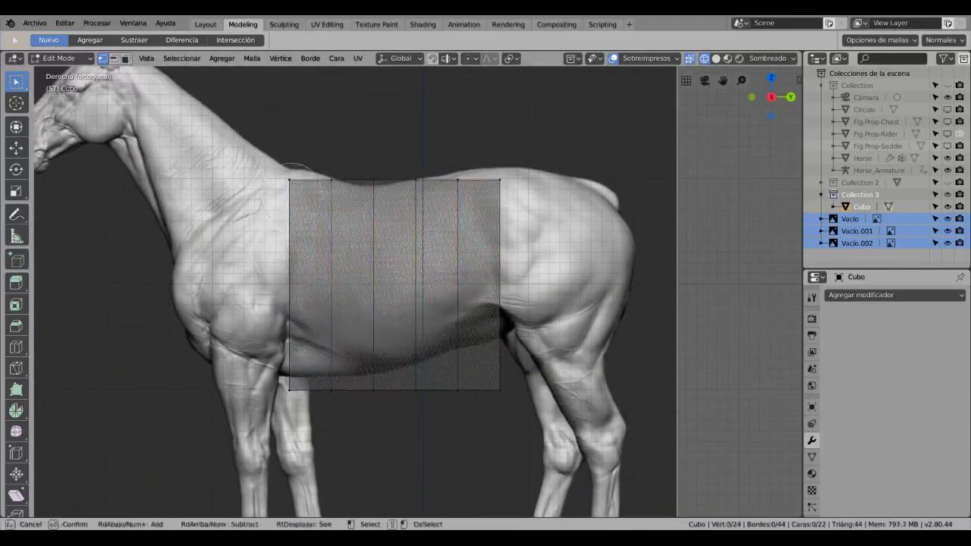
pyautogui.press('g')
pyautogui.press('z')
pyautogui.press('Return')
pyautogui.scroll(3, 339, 190)
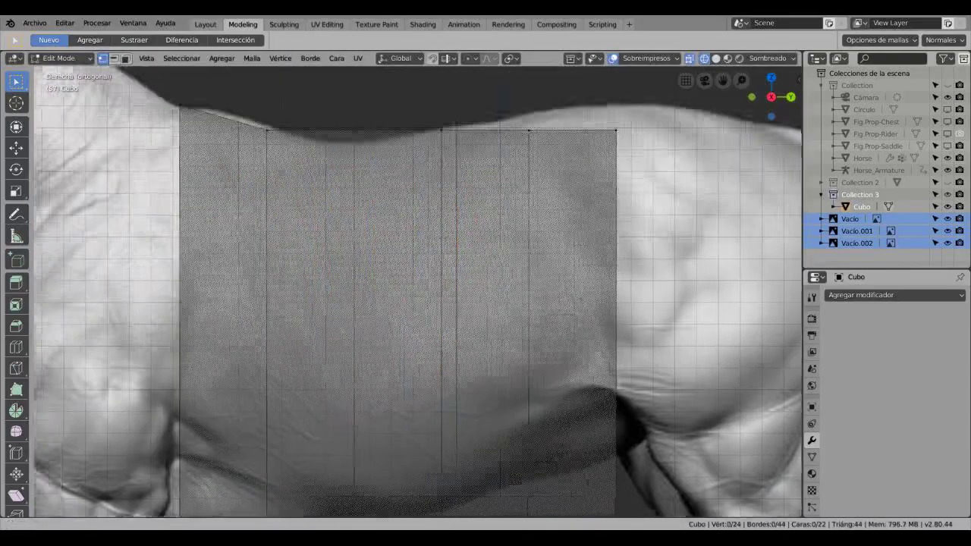
pyautogui.scroll(2, 323, 243)
pyautogui.press('g')
pyautogui.press('z')
pyautogui.press('Return')
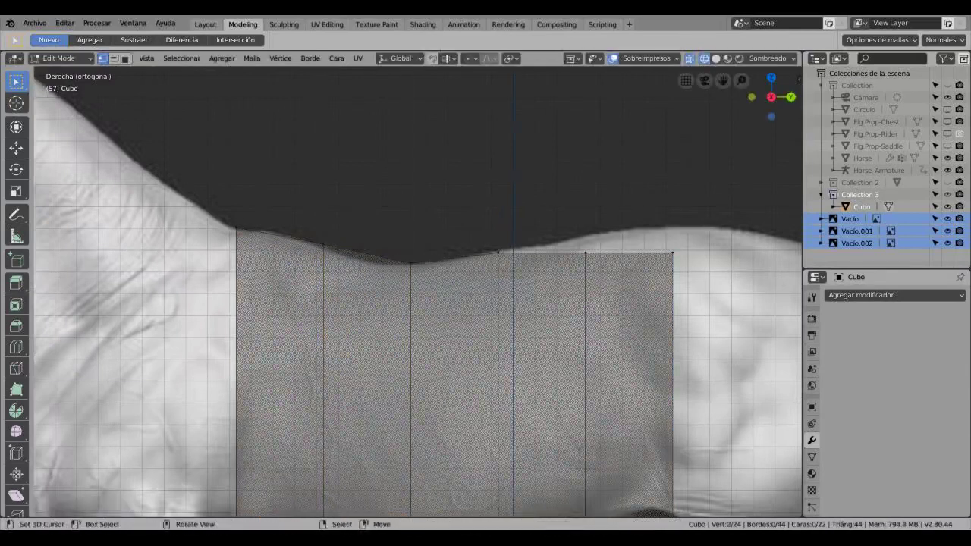
# Step: Raise the box's top-right vertex up to the horse's back curve
pyautogui.press('c')
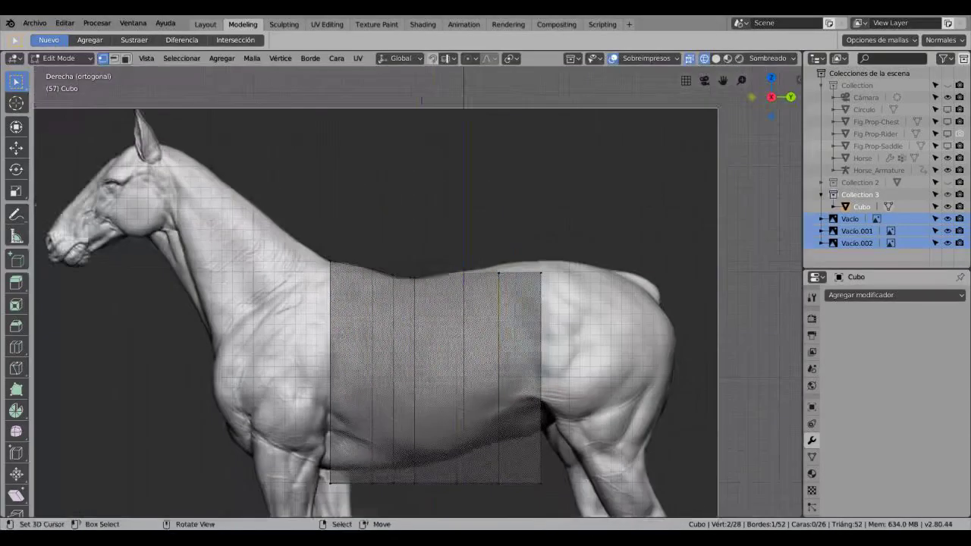
pyautogui.scroll(-5, 417, 303)
pyautogui.click(464, 260)
pyautogui.press('Escape')
pyautogui.press('g')
pyautogui.press('z')
pyautogui.click(464, 248)
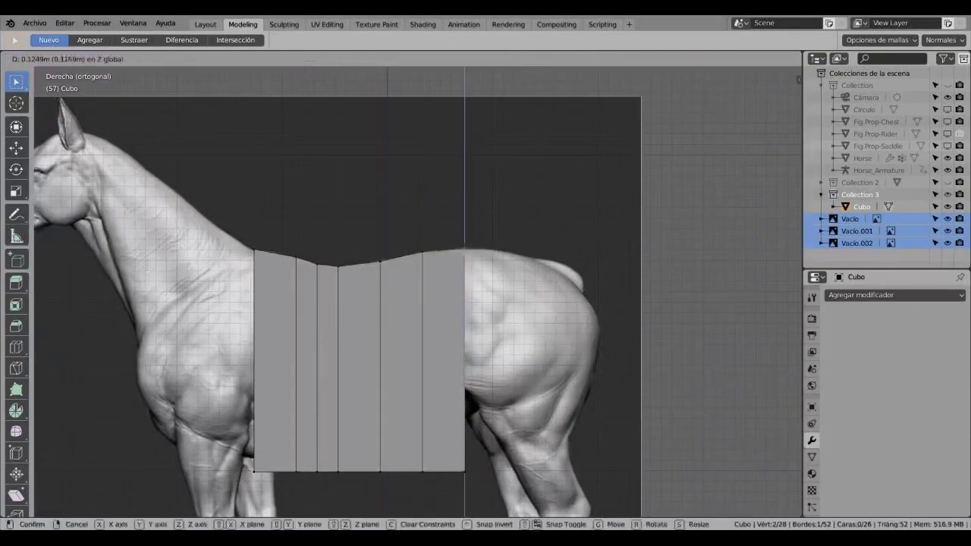
# Step: Slide the bottom-right corner left so it angles toward the belly
pyautogui.keyDown('shift'); pyautogui.moveTo(466, 471); pyautogui.dragTo(487, 379, button='middle'); pyautogui.keyUp('shift')
pyautogui.click(488, 379)
pyautogui.press('g')
pyautogui.click(446, 377)
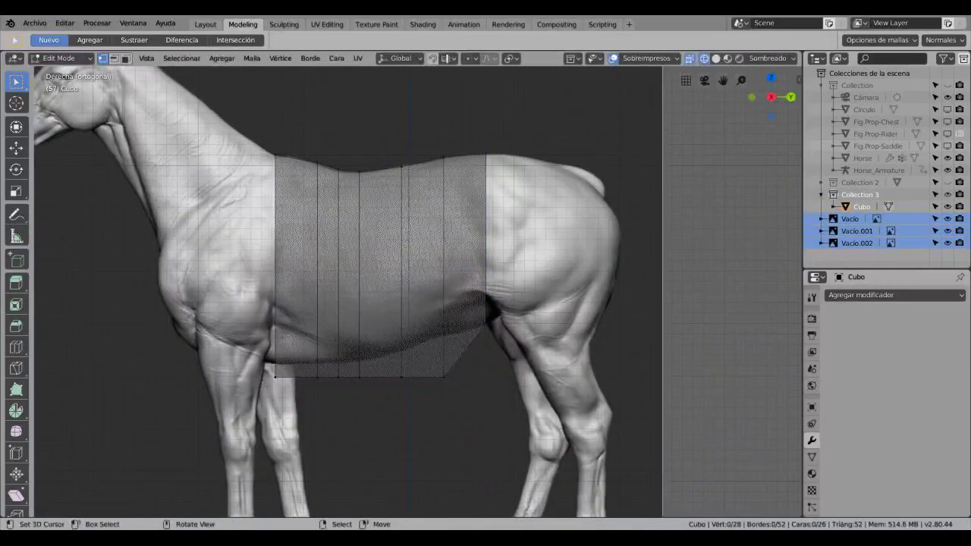
pyautogui.hotkey('alt', 'z')
# Step: Brush-select the bottom vertices near the belly with see-through display on
pyautogui.hotkey('alt', 'z')
pyautogui.press('g')
pyautogui.click(408, 386)
pyautogui.press('c')
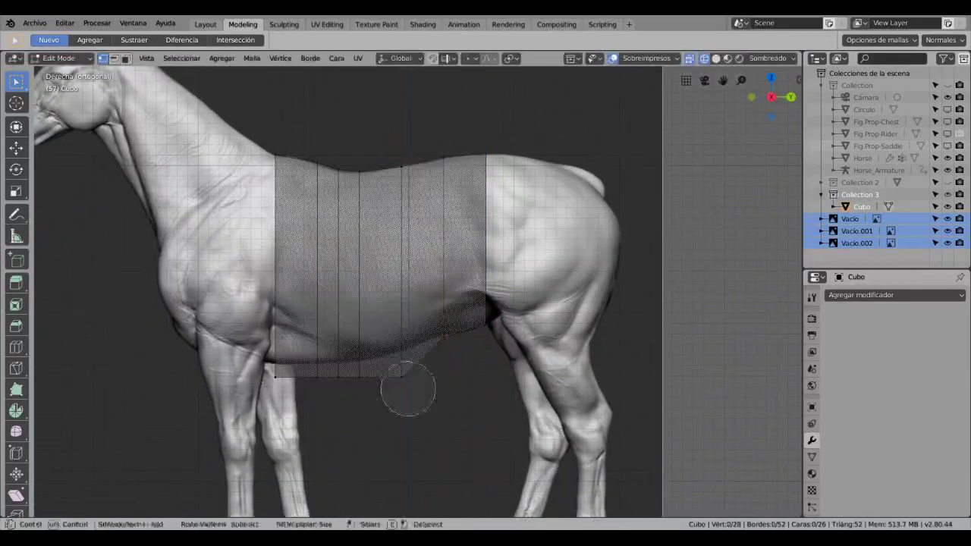
pyautogui.hotkey('alt', 'z')
pyautogui.hotkey('alt', 'z')
pyautogui.click(381, 392)
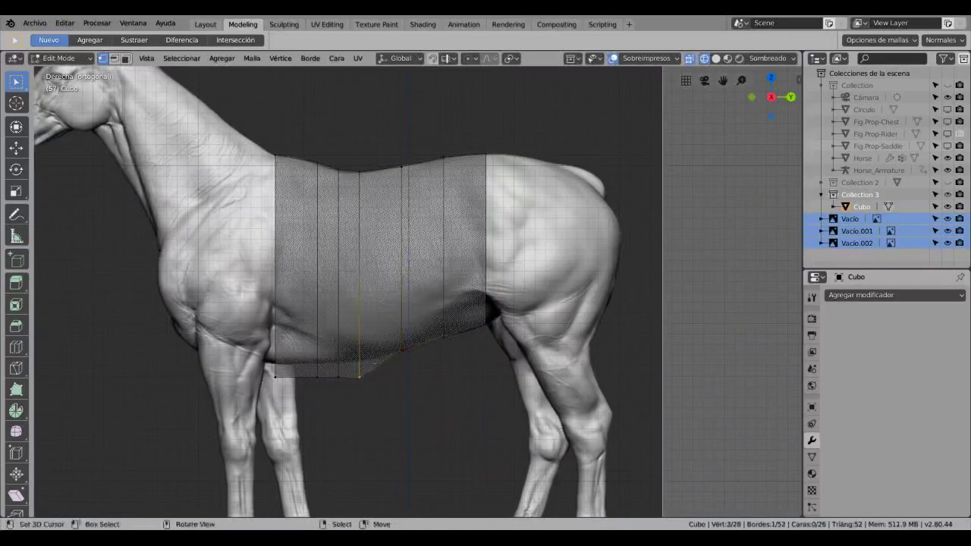
pyautogui.hotkey('alt', 'z')
pyautogui.press('c')
pyautogui.press('Escape')
# Step: Refine the belly vertex selection, toggling see-through, and orbit to inspect the box in 3D
pyautogui.hotkey('alt', 'z')
pyautogui.press('c')
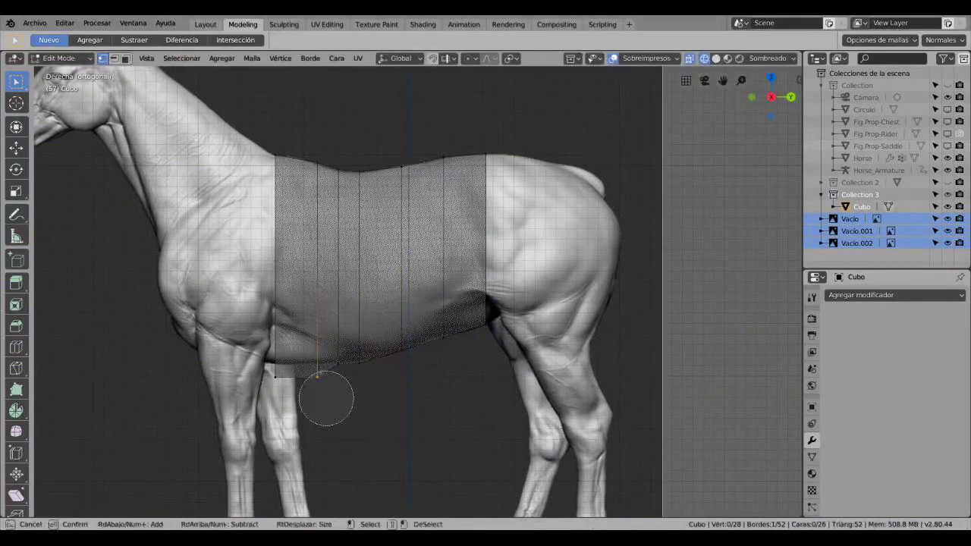
pyautogui.press('Escape')
pyautogui.hotkey('alt', 'z')
pyautogui.press('c')
pyautogui.hotkey('alt', 'z')
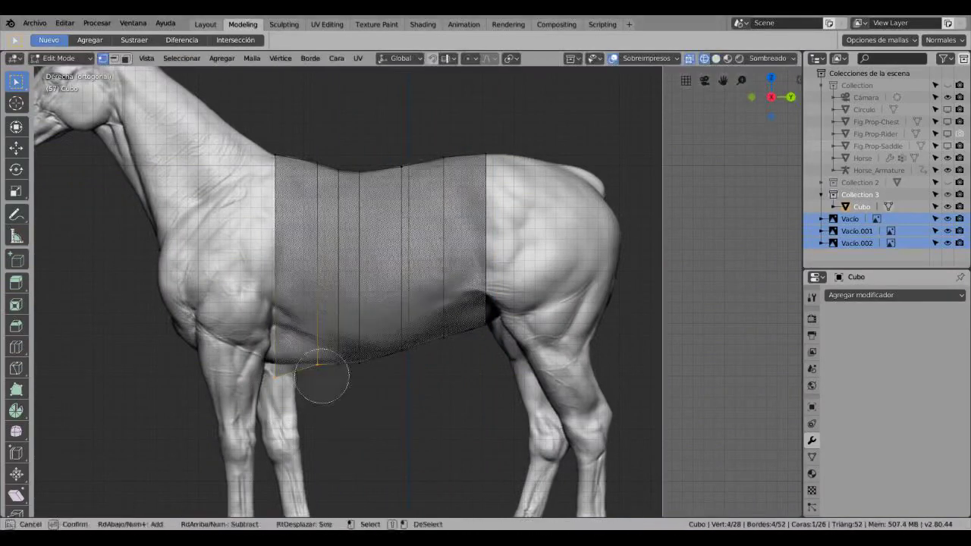
pyautogui.press('Escape')
pyautogui.hotkey('alt', 'z')
pyautogui.moveTo(322, 376)
pyautogui.mouseDown(button='middle')
pyautogui.moveTo(250, 326)
pyautogui.moveTo(292, 364)
pyautogui.moveTo(258, 357)
pyautogui.mouseUp(button='middle')
# Step: Add a horizontal loop around the box, widen it in X, and check it from front view
pyautogui.hotkey('ctrl', 'r')
pyautogui.click(292, 364)
pyautogui.press('s')
pyautogui.press('x')
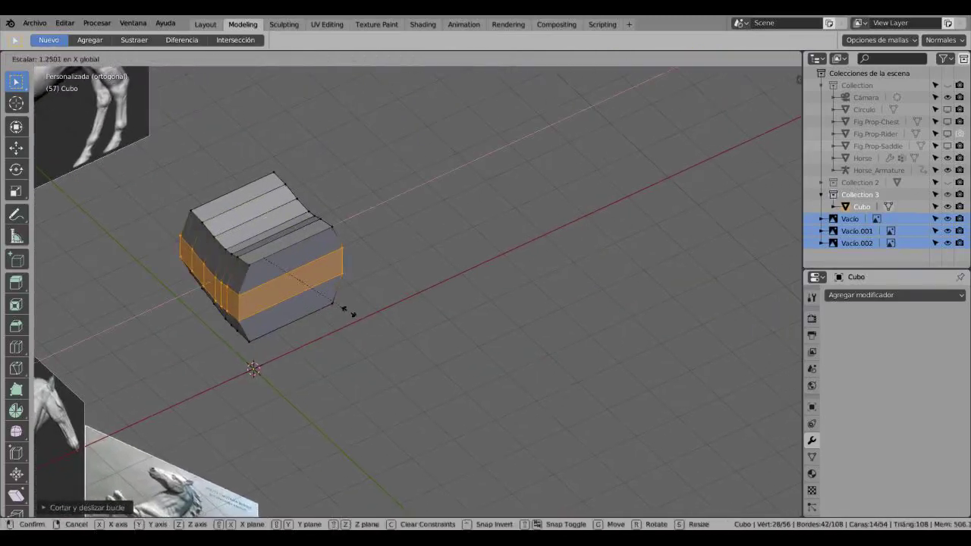
pyautogui.click(345, 311)
pyautogui.press('a')
pyautogui.press('KP_1')
pyautogui.click(430, 314)
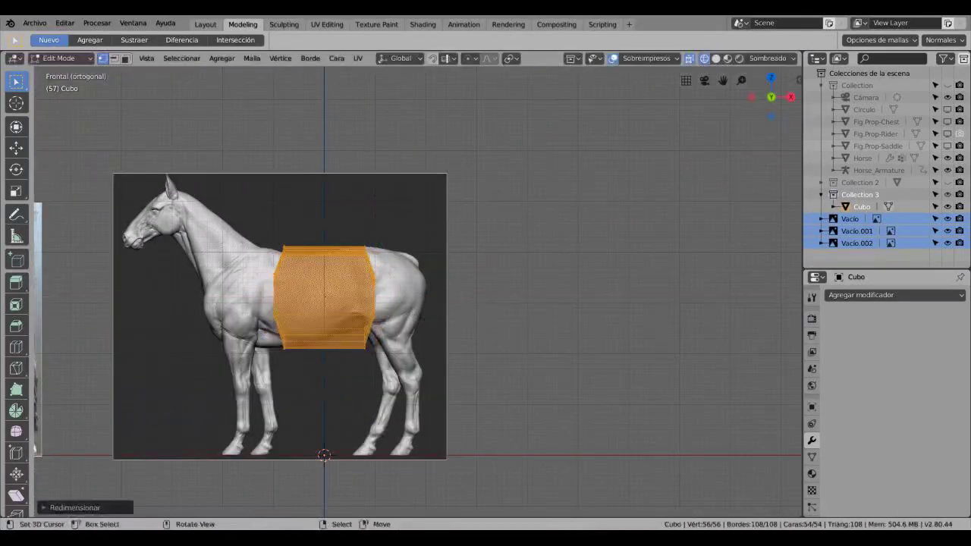
# Step: Add another loop cut and raise the top faces vertically to round the back
pyautogui.hotkey('alt', 'a')
pyautogui.hotkey('ctrl', 'r')
pyautogui.scroll(2, 349, 303)
pyautogui.click(349, 326)
pyautogui.scroll(3, 348, 326)
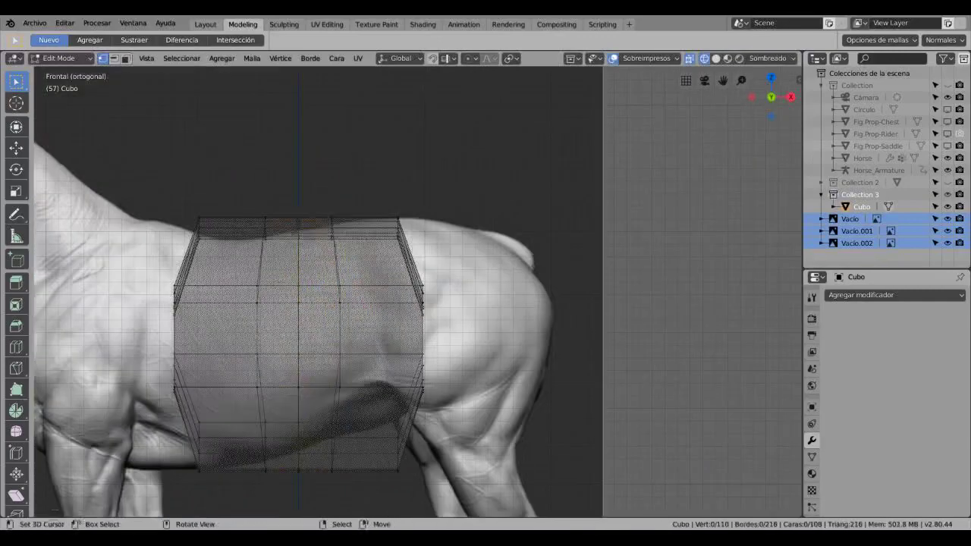
pyautogui.rightClick(288, 231)
pyautogui.press('g')
pyautogui.press('z')
pyautogui.press('Return')
pyautogui.hotkey('alt', 'a')
pyautogui.scroll(-2, 303, 303)
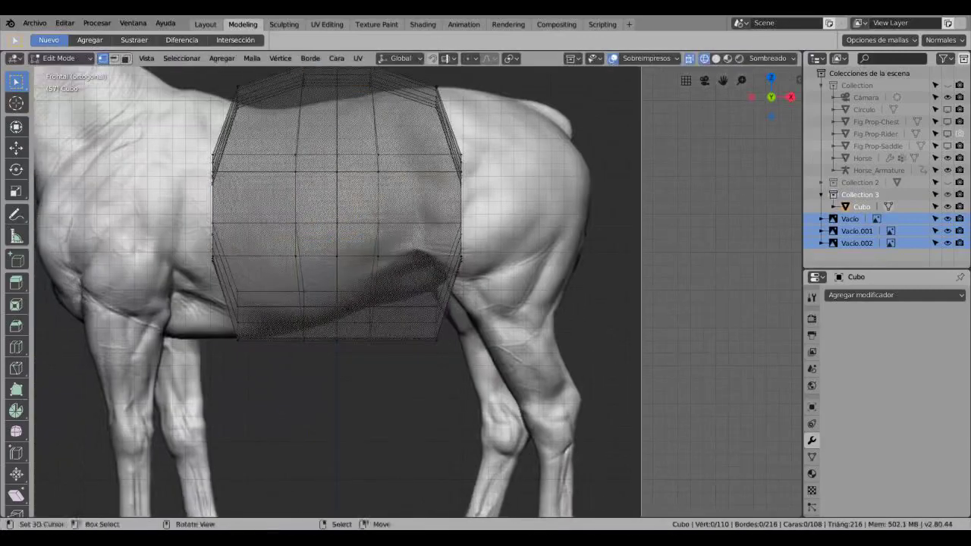
# Step: Select a row of bottom edges and begin moving them vertically to shape the belly
pyautogui.moveTo(417, 303)
pyautogui.mouseDown(button='middle')
pyautogui.moveTo(318, 288)
pyautogui.moveTo(319, 228)
pyautogui.mouseUp(button='middle')
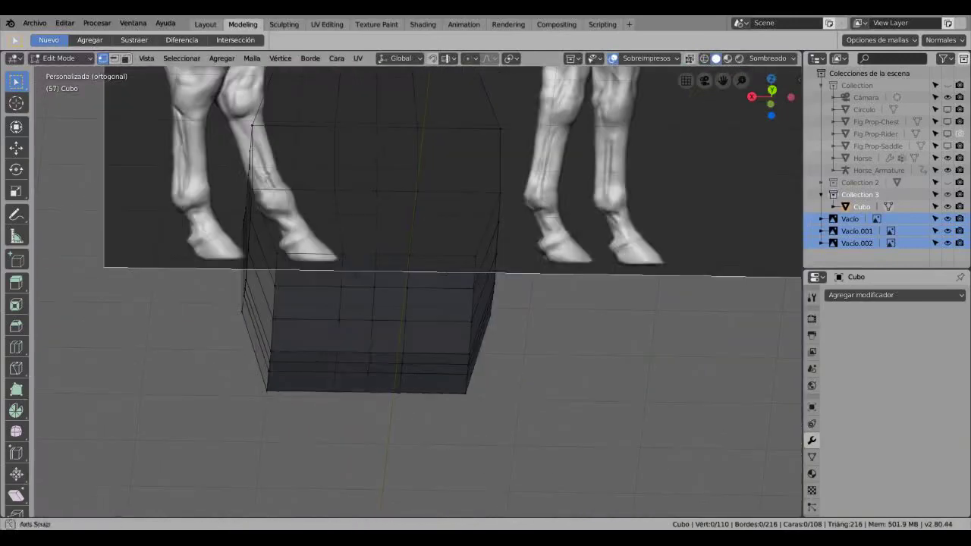
pyautogui.moveTo(379, 304); pyautogui.dragTo(492, 288, button='middle')
pyautogui.keyDown('ctrl'); pyautogui.click(421, 364); pyautogui.keyUp('ctrl')
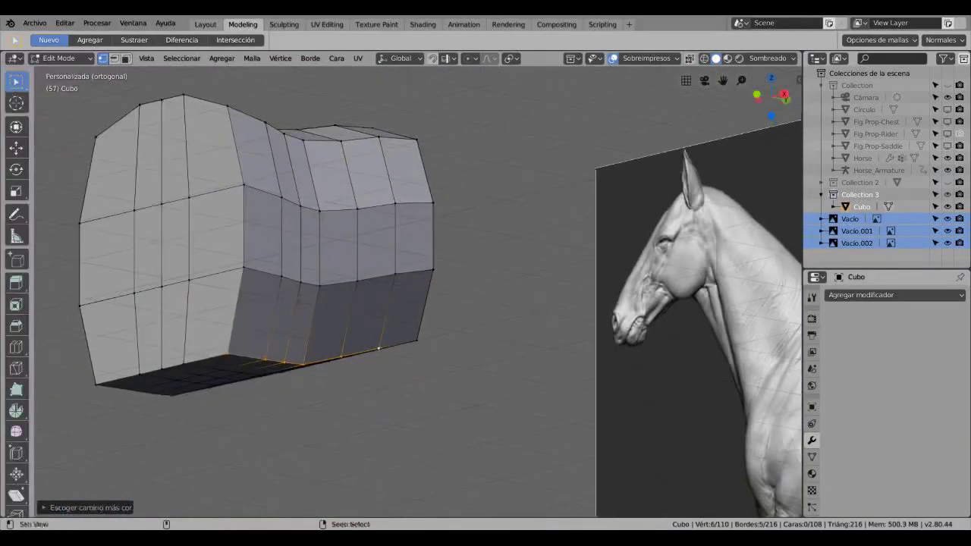
pyautogui.scroll(2, 303, 304)
pyautogui.scroll(-4, 379, 285)
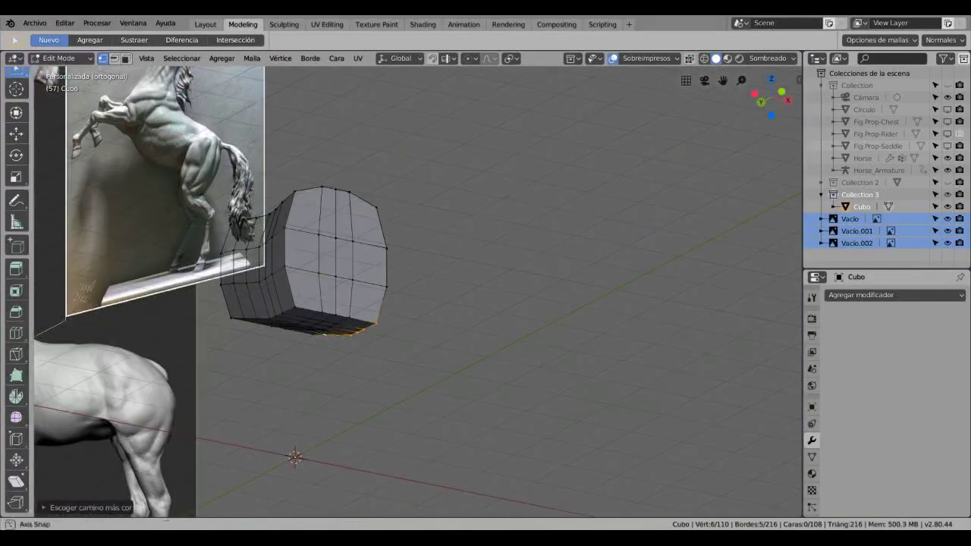
pyautogui.moveTo(417, 288)
pyautogui.mouseDown(button='middle')
pyautogui.moveTo(425, 303)
pyautogui.moveTo(424, 228)
pyautogui.mouseUp(button='middle')
pyautogui.hotkey('alt', 'z')
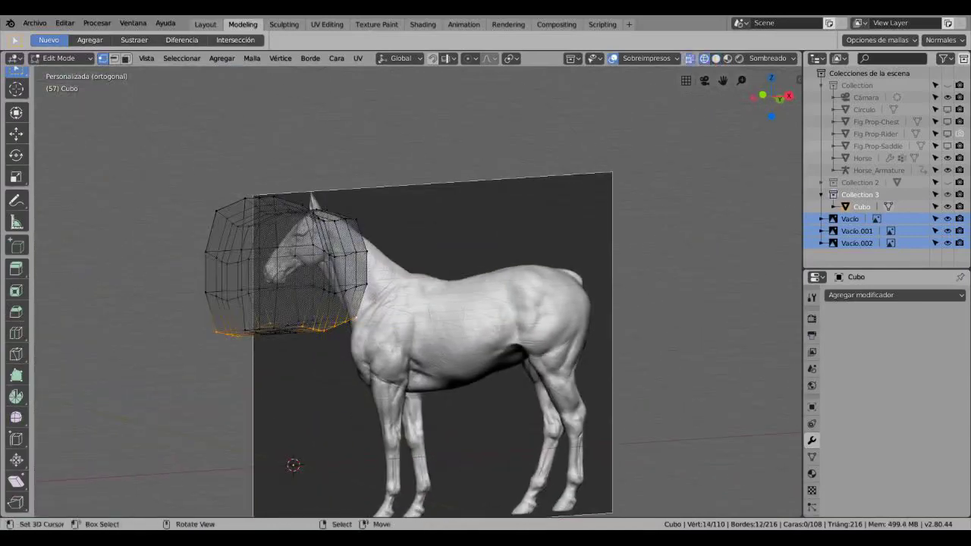
pyautogui.press('g')
pyautogui.press('z')
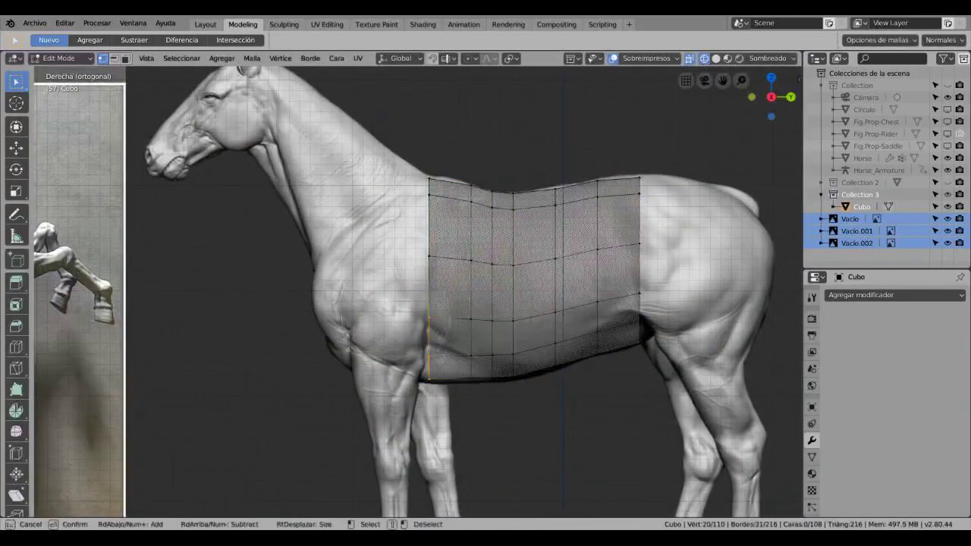
# Step: Extrude the front edge column forward over the horse's chest
pyautogui.press('Escape')
pyautogui.press('e')
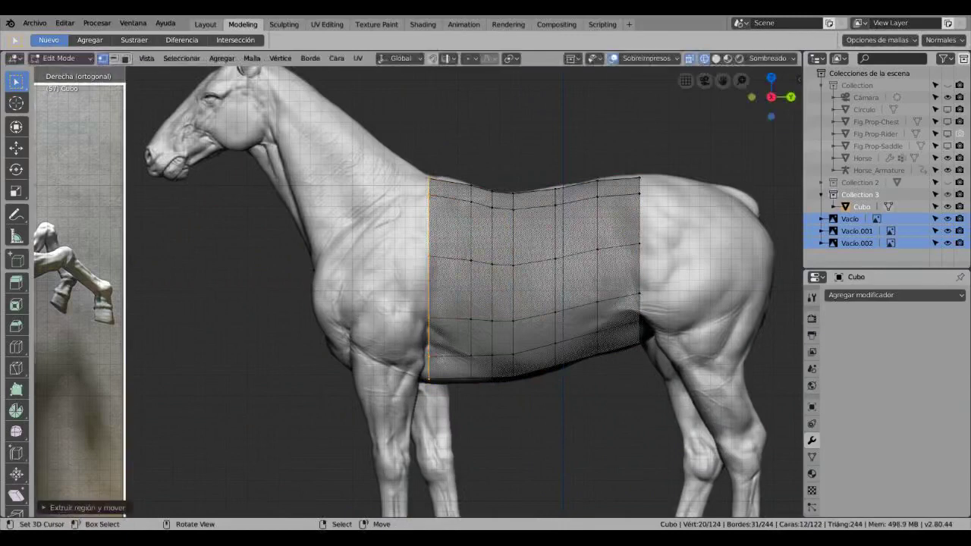
pyautogui.press('Return')
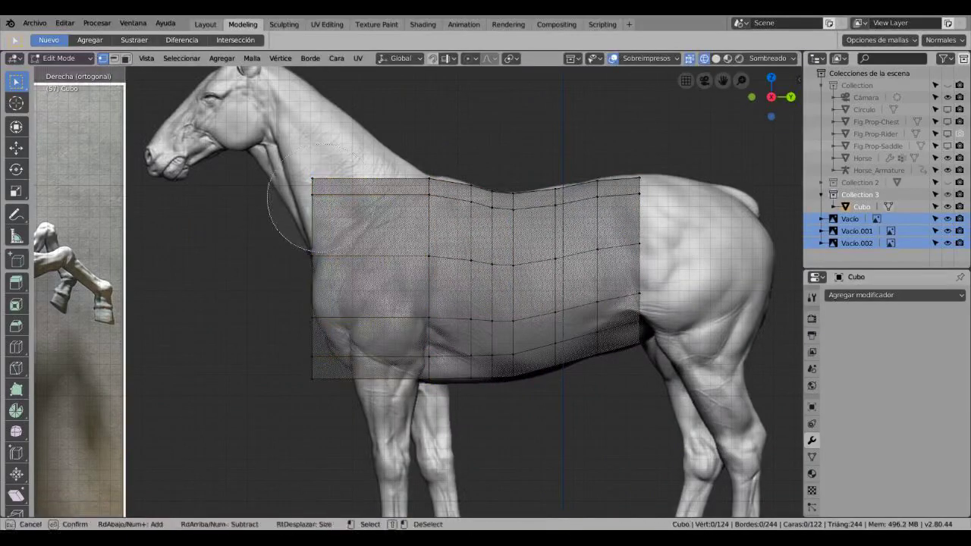
pyautogui.click(312, 195)
pyautogui.press('Escape')
pyautogui.press('g')
pyautogui.press('Escape')
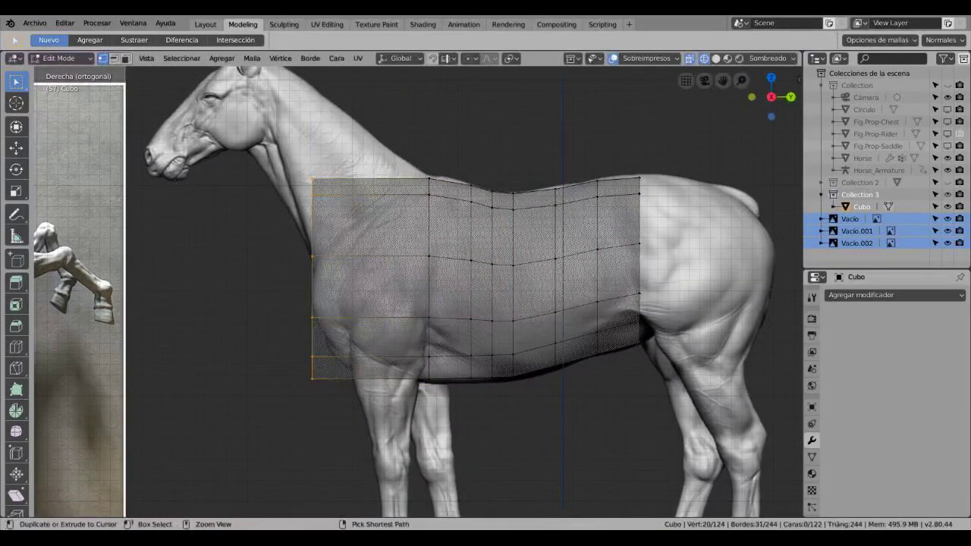
pyautogui.hotkey('ctrl', 'z')
# Step: In side view, raise the upper front corner vertices toward the base of the neck
pyautogui.hotkey('alt', 'a')
pyautogui.press('c')
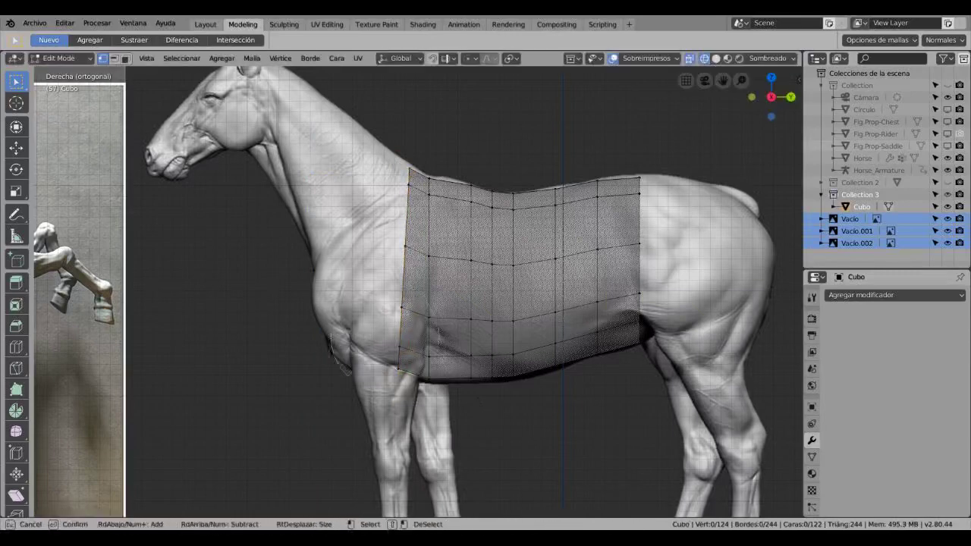
pyautogui.hotkey('alt', 'z')
pyautogui.moveTo(385, 323)
pyautogui.mouseDown(button='middle')
pyautogui.moveTo(337, 299)
pyautogui.moveTo(394, 250)
pyautogui.mouseUp(button='middle')
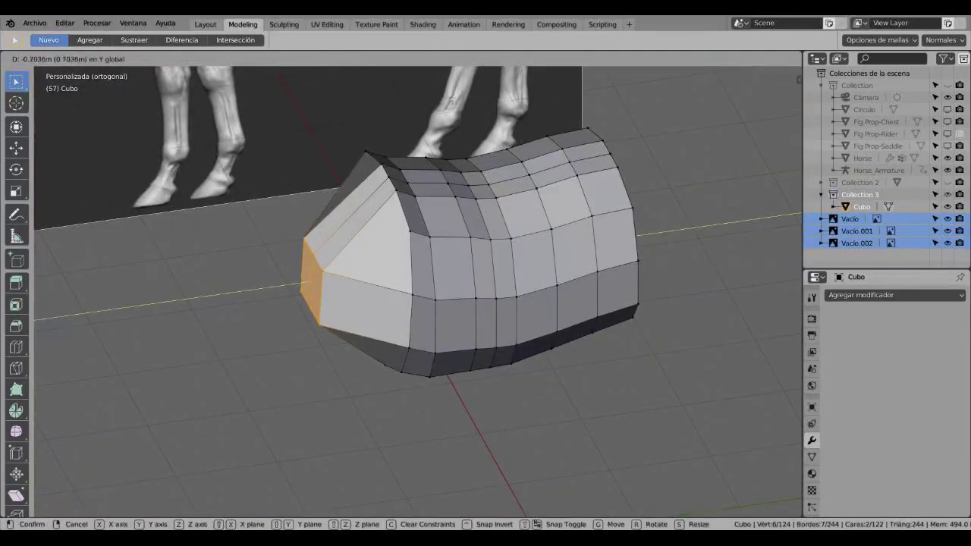
pyautogui.click(322, 270)
pyautogui.keyDown('shift'); pyautogui.click(395, 188); pyautogui.keyUp('shift')
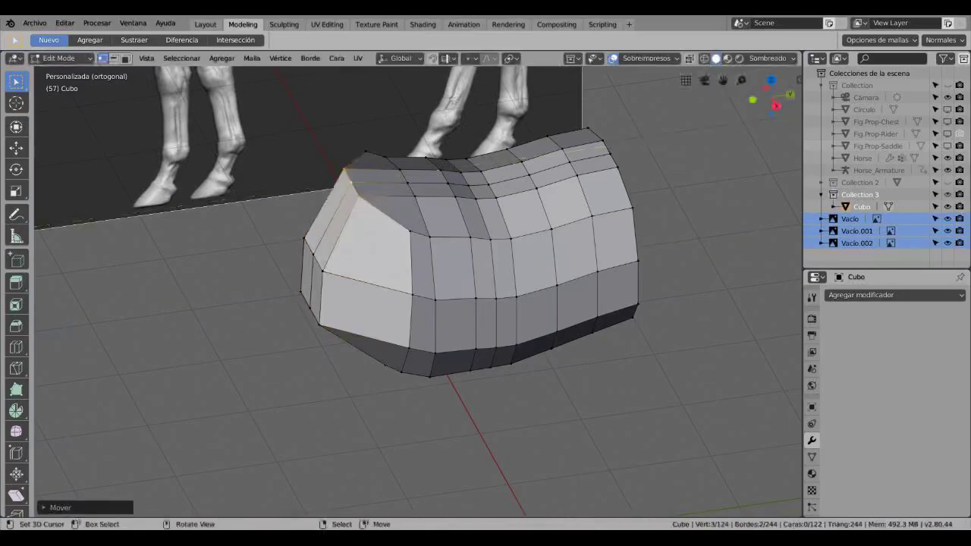
pyautogui.hotkey('alt', 'z')
pyautogui.press('KP_3')
pyautogui.scroll(5, 402, 160)
pyautogui.press('g')
pyautogui.press('Return')
pyautogui.hotkey('alt', 'a')
pyautogui.press('c')
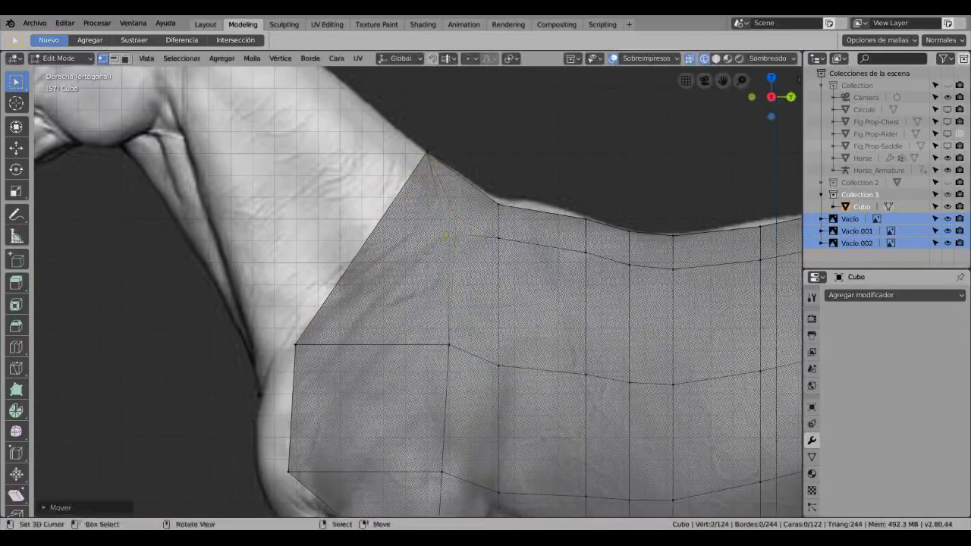
pyautogui.scroll(-2, 445, 235)
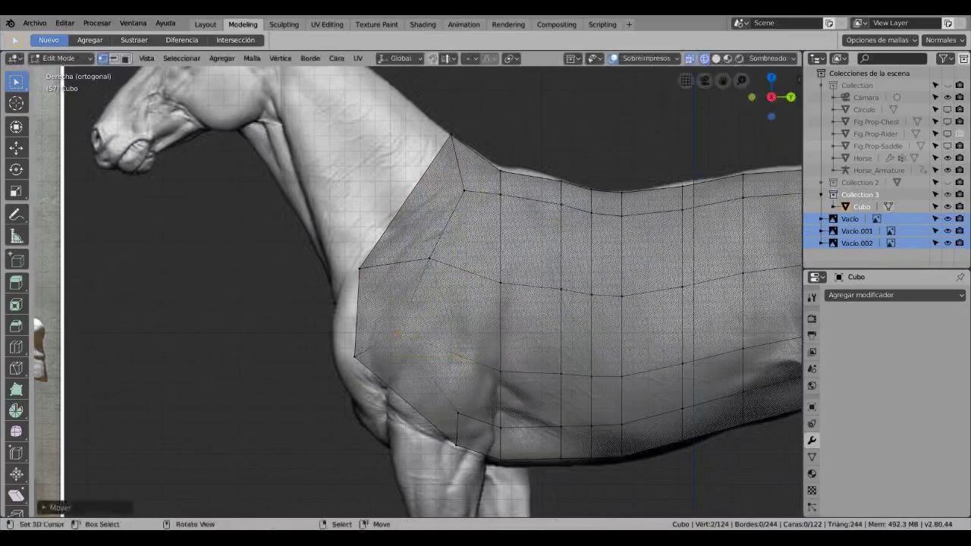
# Step: Select and delete the left half of the torso mesh
pyautogui.scroll(-1, 505, 273)
pyautogui.moveTo(675, 296)
pyautogui.keyDown('shift'); pyautogui.mouseDown(button='middle')
pyautogui.moveTo(505, 274)
pyautogui.moveTo(485, 318)
pyautogui.moveTo(416, 243)
pyautogui.mouseUp(button='middle'); pyautogui.keyUp('shift')
pyautogui.hotkey('alt', 'z')
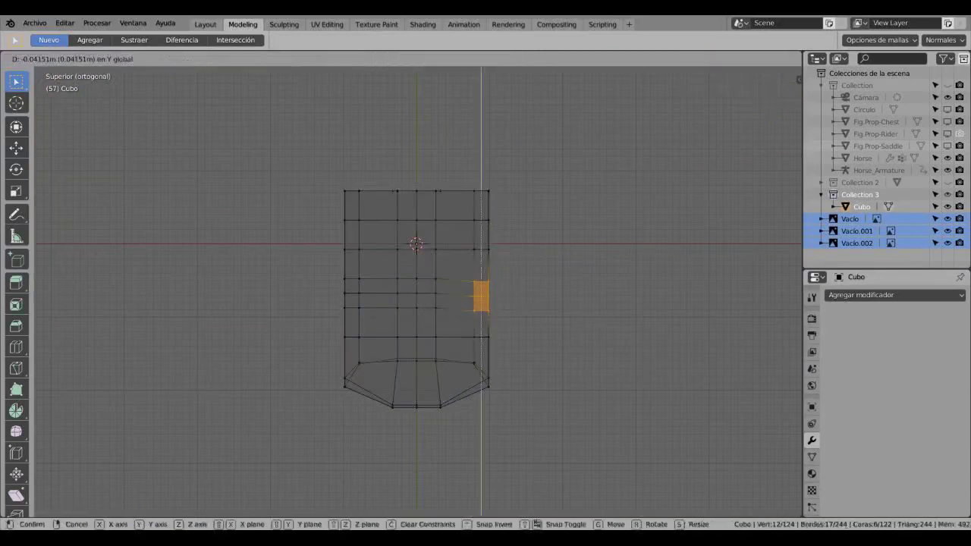
pyautogui.click(355, 293)
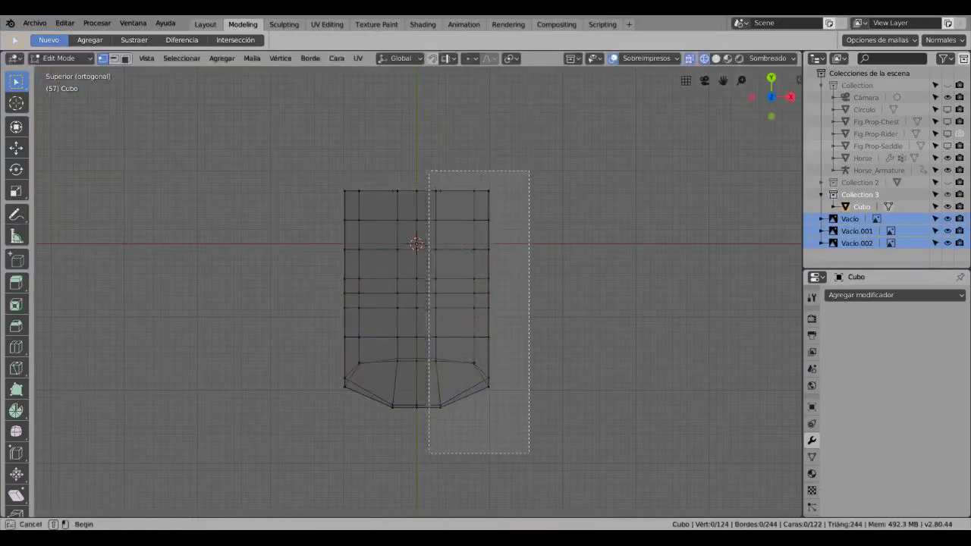
pyautogui.moveTo(429, 171); pyautogui.dragTo(529, 452)
pyautogui.hotkey('ctrl', 'z')
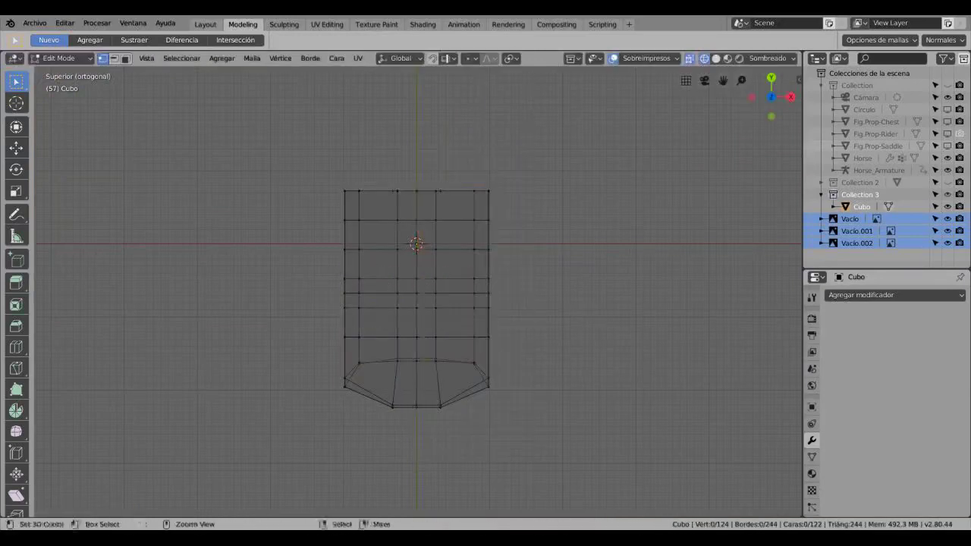
pyautogui.moveTo(286, 149); pyautogui.dragTo(425, 430)
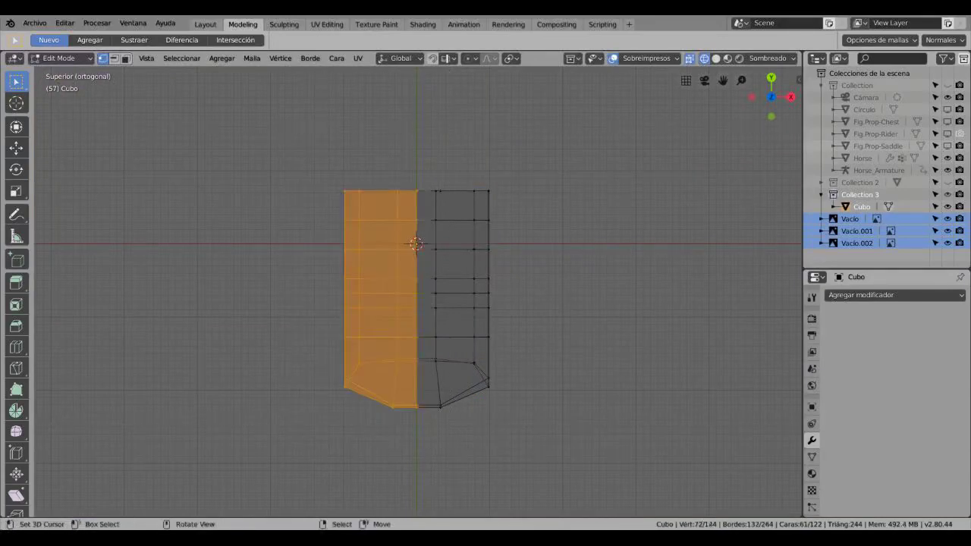
pyautogui.press('x')
pyautogui.click(426, 430)
pyautogui.press('a')
# Step: Add a Mirror modifier with Clipping enabled and return to Object Mode
pyautogui.click(895, 295)
pyautogui.click(645, 396)
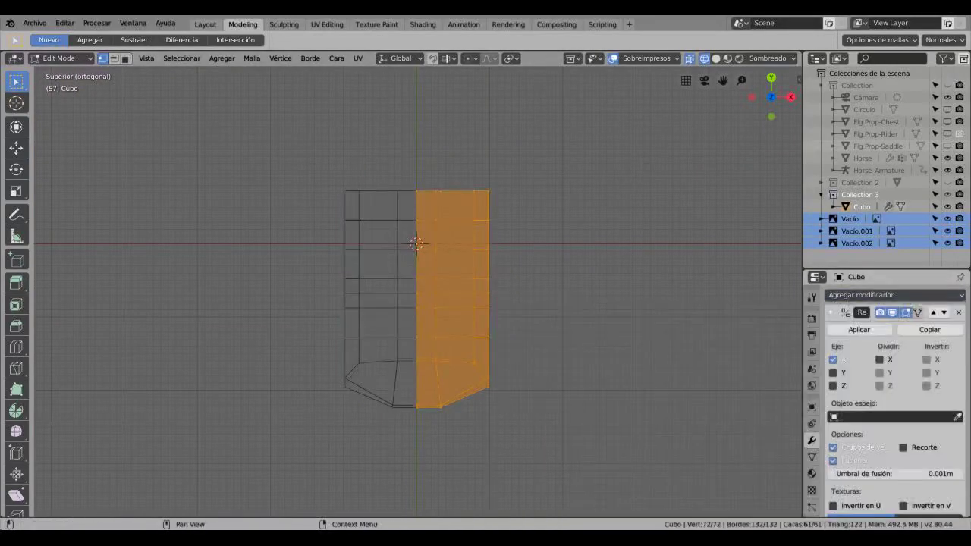
pyautogui.scroll(-2, 894, 402)
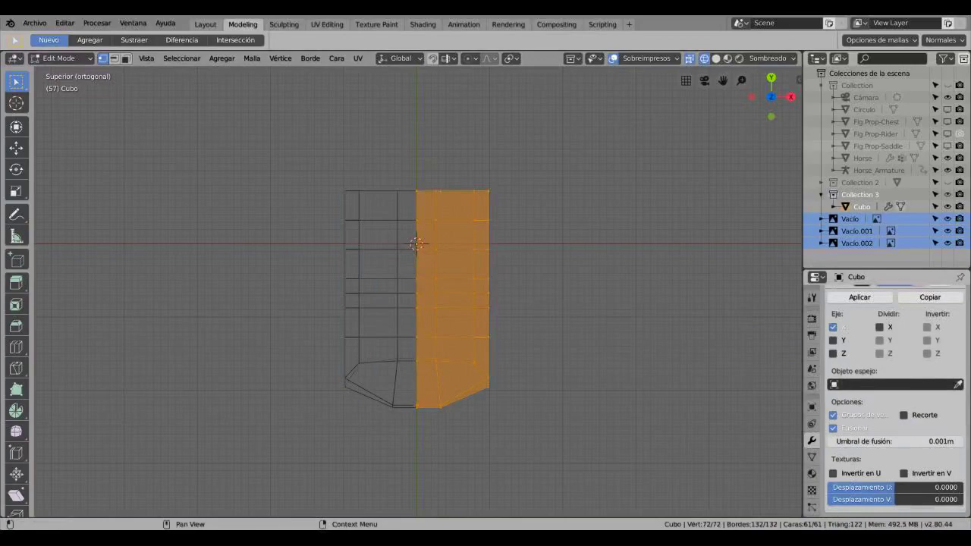
pyautogui.click(903, 415)
pyautogui.press('Tab')
# Step: In side view, extrude the torso's rear edge loop back toward the rump
pyautogui.moveTo(418, 288); pyautogui.dragTo(470, 258, button='middle')
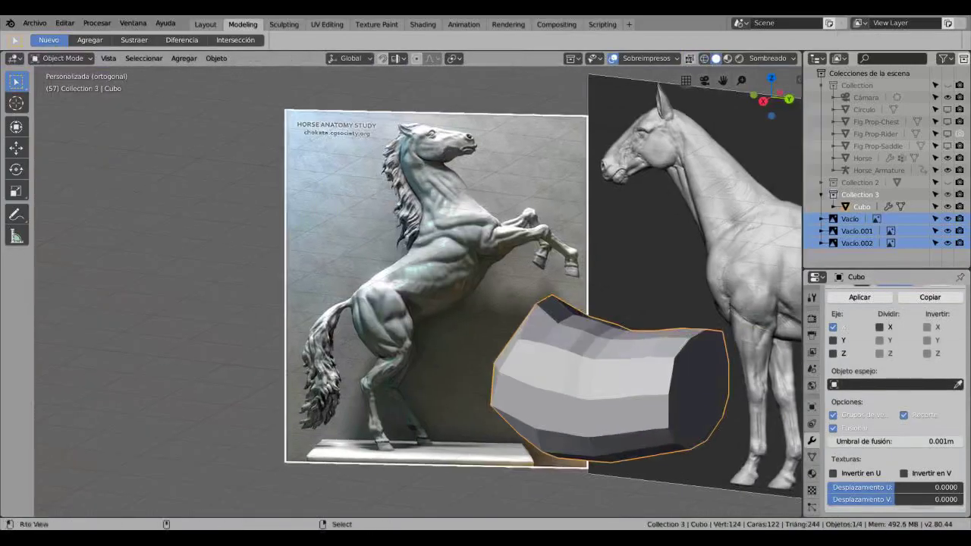
pyautogui.press('KP_3')
pyautogui.press('Tab')
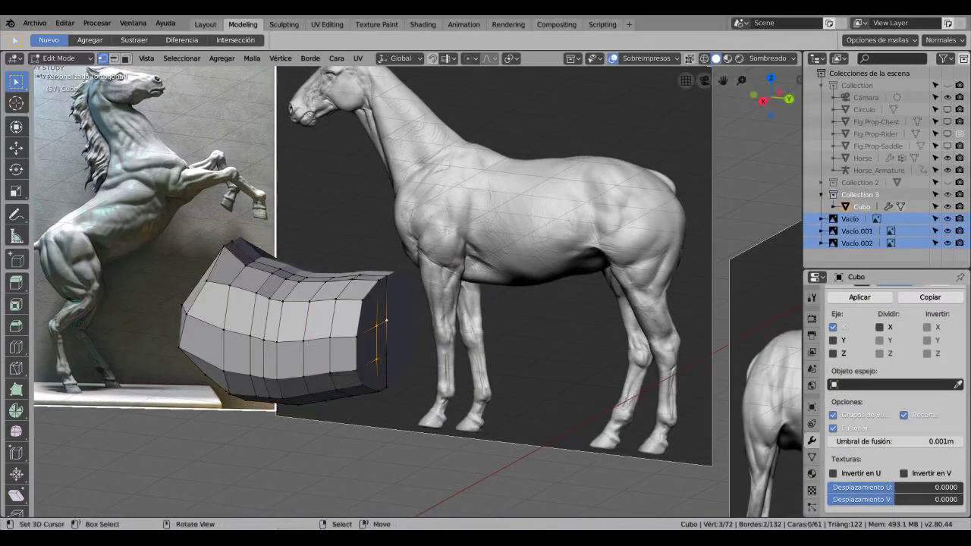
pyautogui.press('KP_5')
pyautogui.click(456, 320)
pyautogui.press('Escape')
pyautogui.press('e')
pyautogui.click(470, 319)
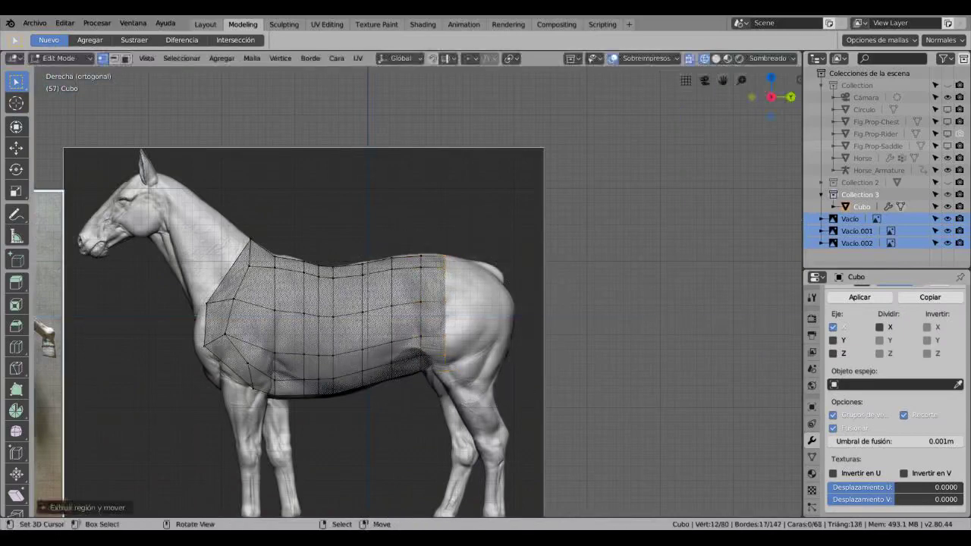
# Step: Scale the new loop down and extrude a final smaller loop at the rump
pyautogui.scroll(3, 485, 334)
pyautogui.press('s')
pyautogui.click(574, 388)
pyautogui.press('e')
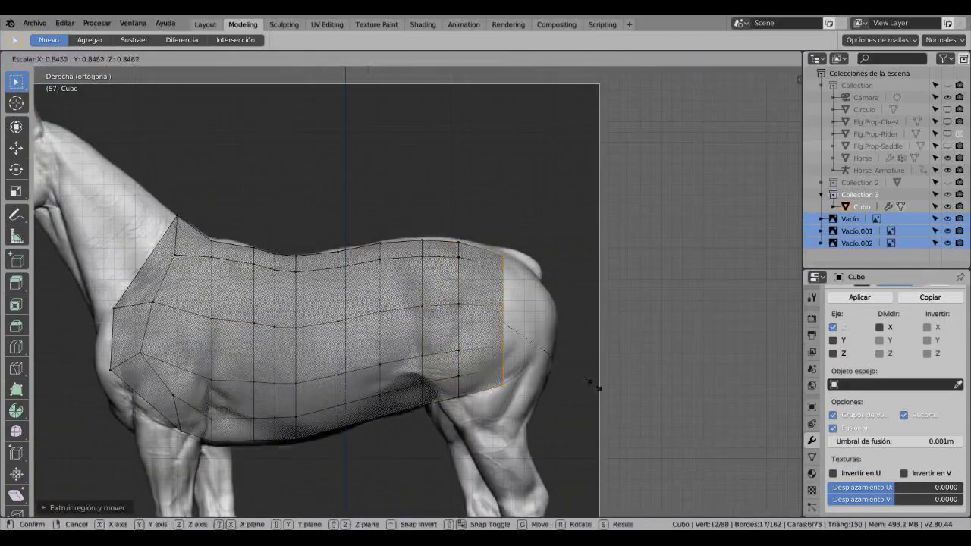
pyautogui.click(635, 390)
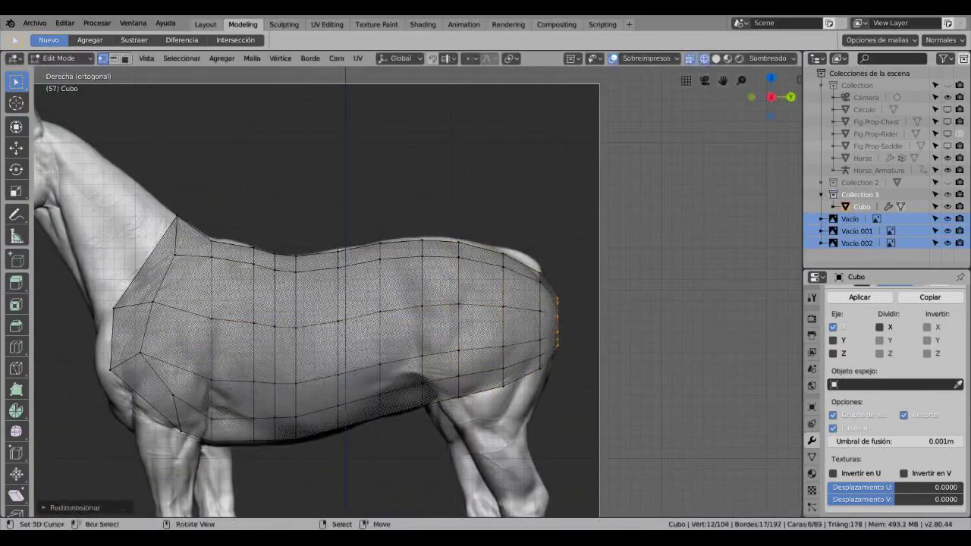
# Step: From top view, select a side strip of faces and trial moving it outward, then cancel
pyautogui.hotkey('alt', 'z')
pyautogui.moveTo(417, 303); pyautogui.dragTo(470, 228, button='middle')
pyautogui.scroll(-3, 417, 303)
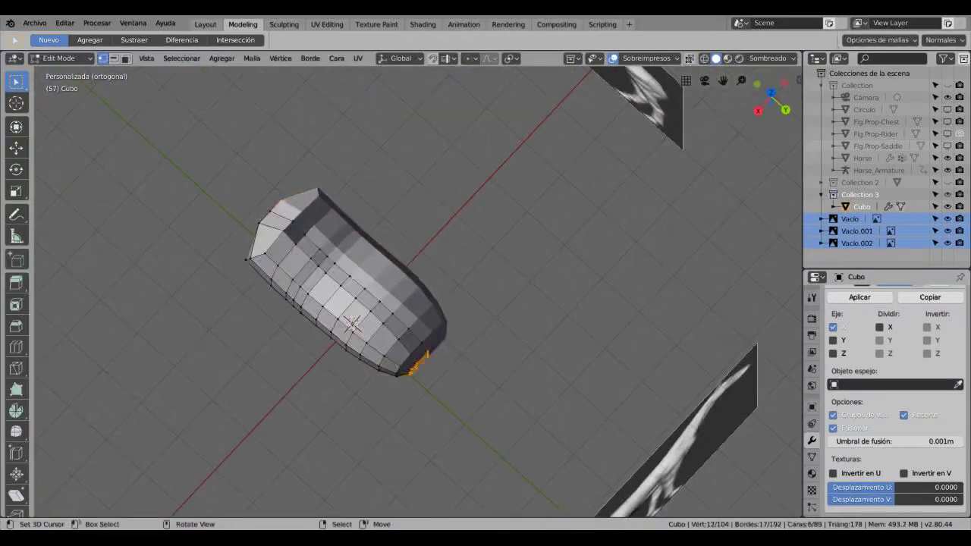
pyautogui.hotkey('alt', 'z')
pyautogui.press('KP_7')
pyautogui.scroll(2, 538, 329)
pyautogui.press('c')
pyautogui.press('Escape')
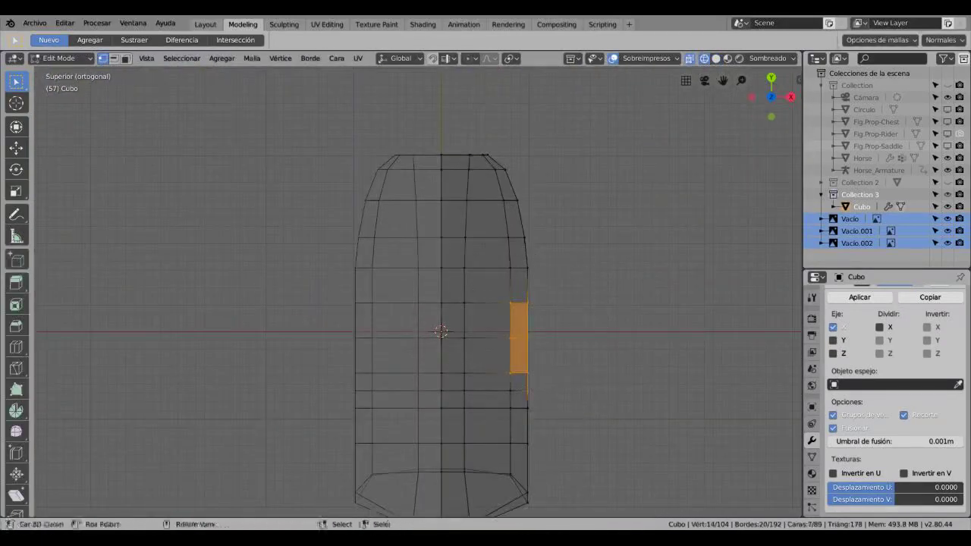
pyautogui.press('g')
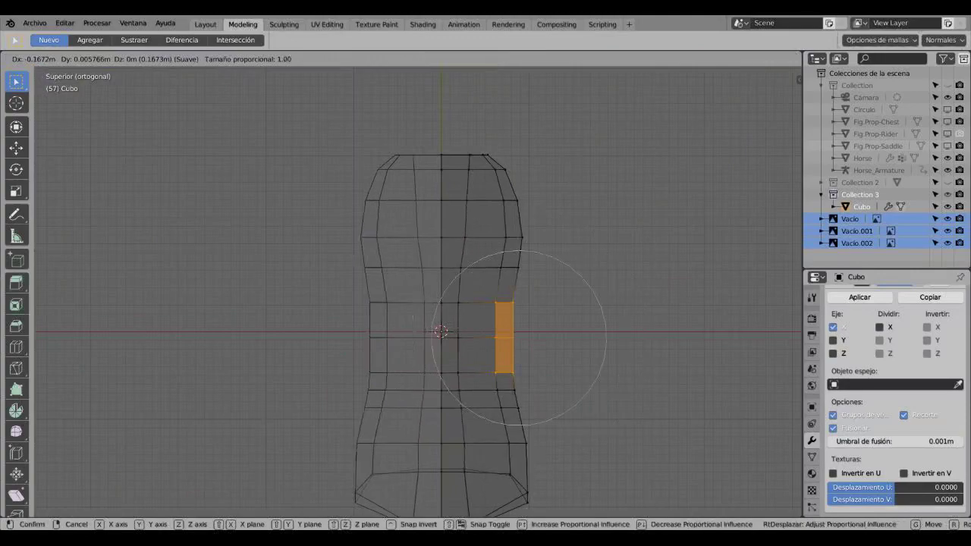
pyautogui.press('Escape')
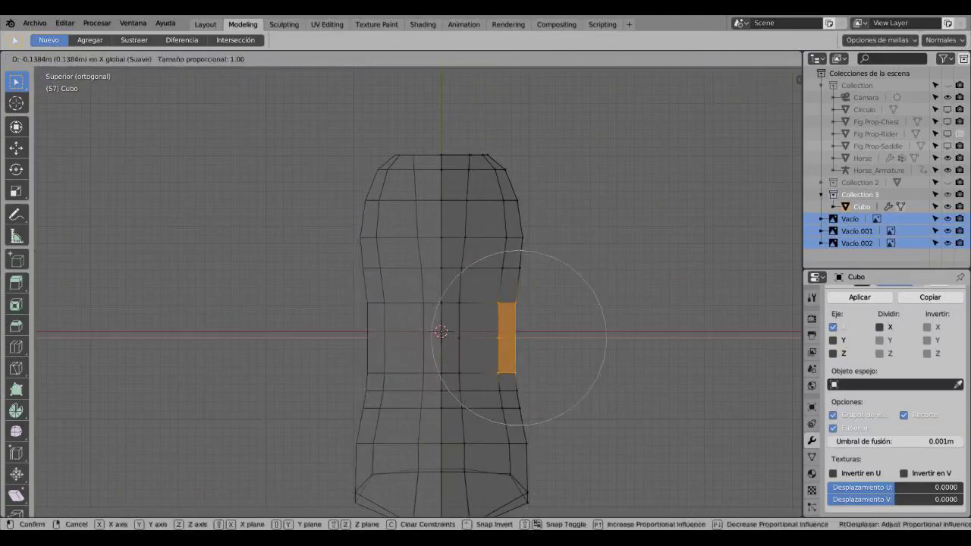
pyautogui.press('Return')
pyautogui.hotkey('alt', 'z')
# Step: Return to side view and begin adding a loop cut across the torso
pyautogui.moveTo(519, 337); pyautogui.dragTo(518, 455, button='middle')
pyautogui.press('KP_3')
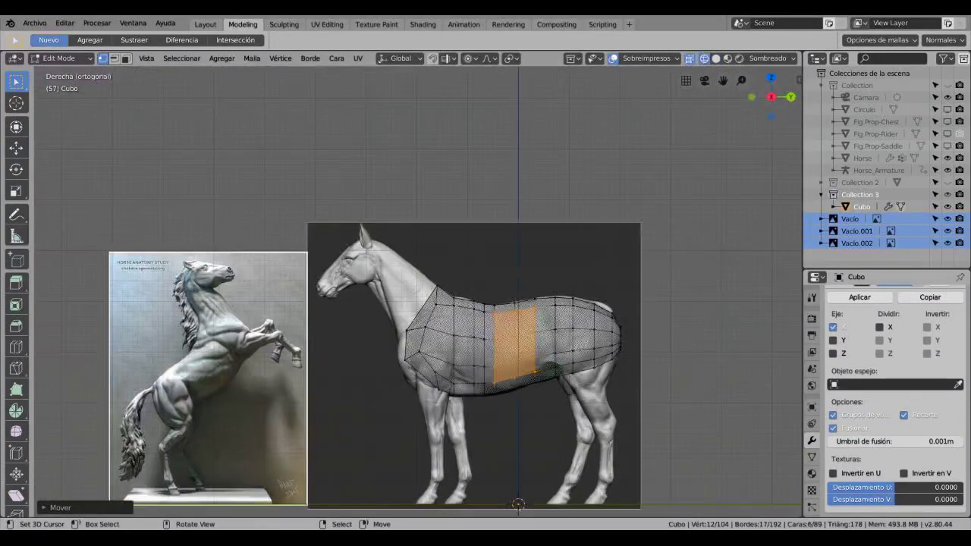
pyautogui.scroll(3, 485, 303)
pyautogui.moveTo(485, 303); pyautogui.dragTo(314, 286, button='middle')
pyautogui.hotkey('ctrl', 'r')
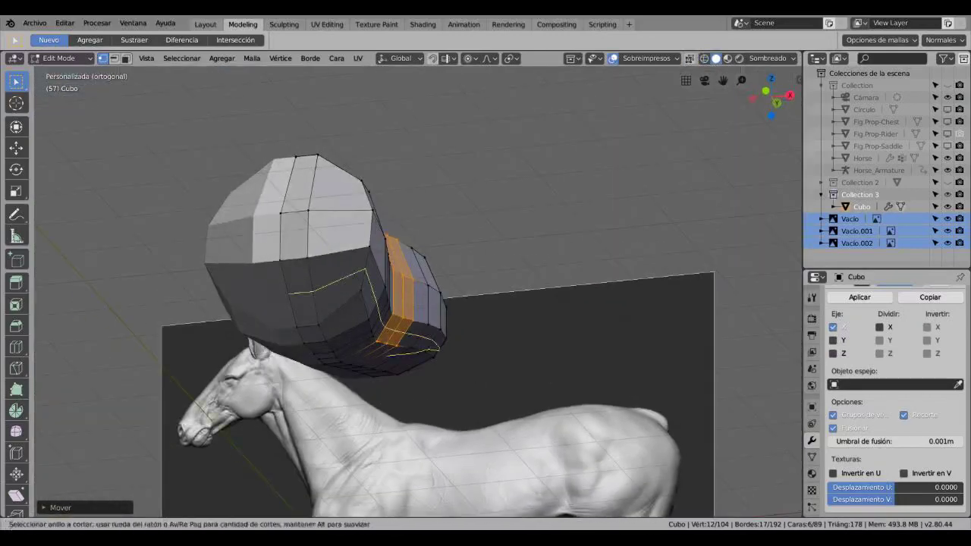
pyautogui.moveTo(417, 303); pyautogui.dragTo(516, 311, button='middle')
# Step: Commit the knife cut across the torso front, then view it from the side with X-ray on
pyautogui.press('k')
pyautogui.press('Return')
pyautogui.moveTo(355, 265); pyautogui.dragTo(455, 270, button='middle')
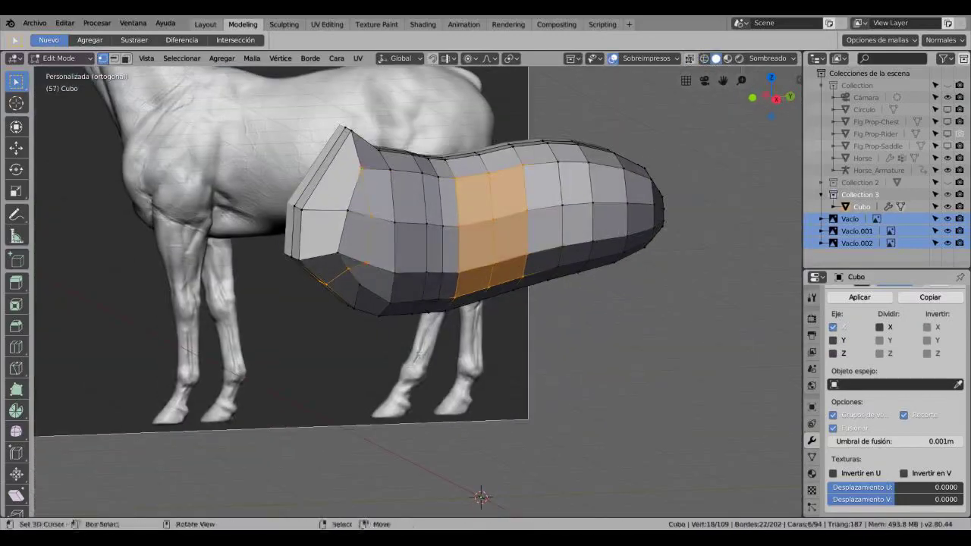
pyautogui.moveTo(455, 500)
pyautogui.mouseDown(button='middle')
pyautogui.moveTo(506, 514)
pyautogui.moveTo(514, 498)
pyautogui.mouseUp(button='middle')
pyautogui.scroll(2, 506, 514)
pyautogui.press('KP_3')
pyautogui.scroll(3, 513, 498)
pyautogui.hotkey('alt', 'z')
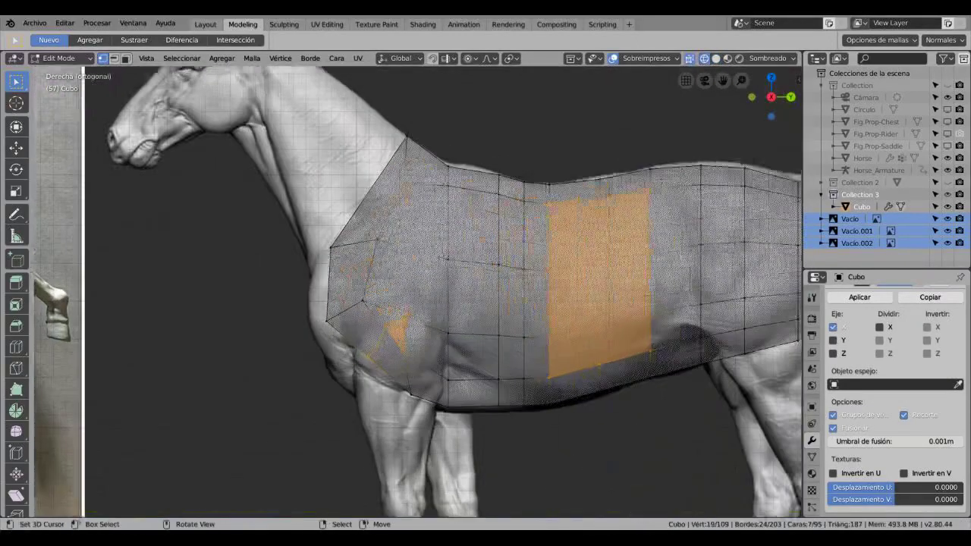
# Step: Move the shoulder and chest vertices with proportional editing onto the reference's front outline
pyautogui.press('g')
pyautogui.press('Return')
pyautogui.click(336, 218)
pyautogui.press('g')
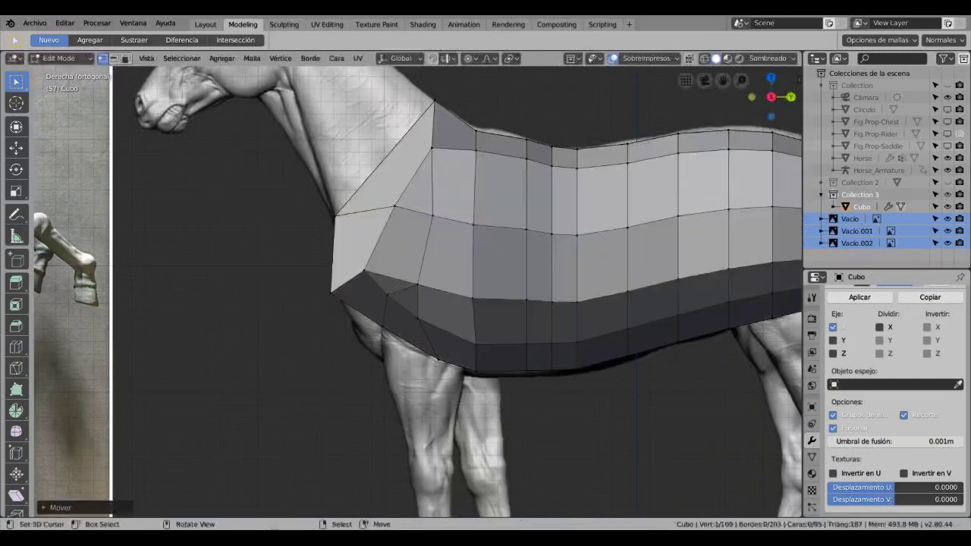
pyautogui.press('Return')
pyautogui.click(330, 292)
pyautogui.press('g')
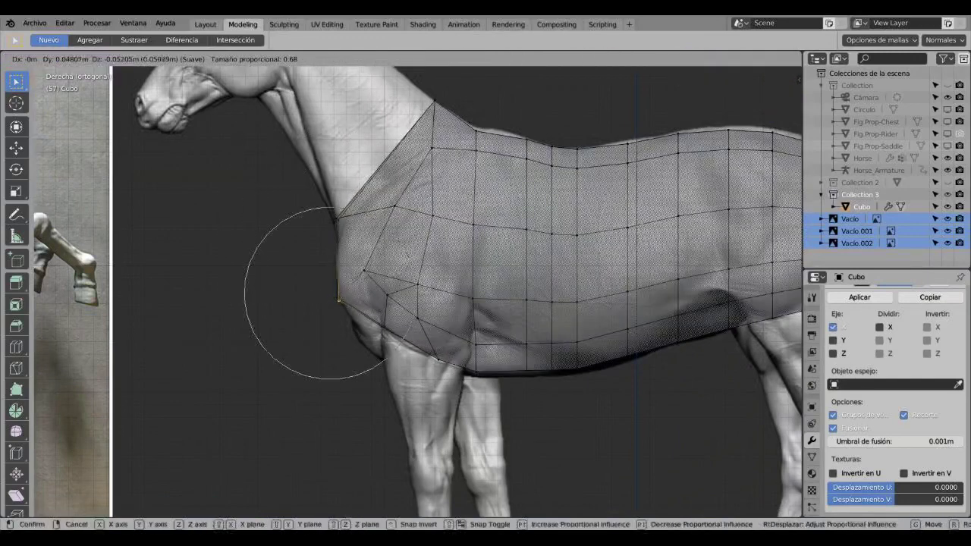
pyautogui.press('Return')
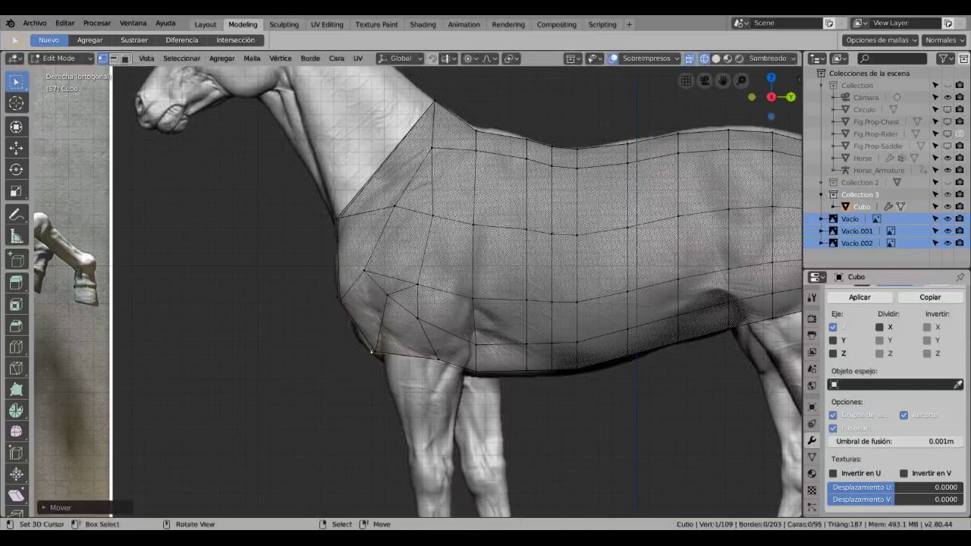
# Step: Brush-select vertices, orbit around the mesh, and return to the side view
pyautogui.press('c')
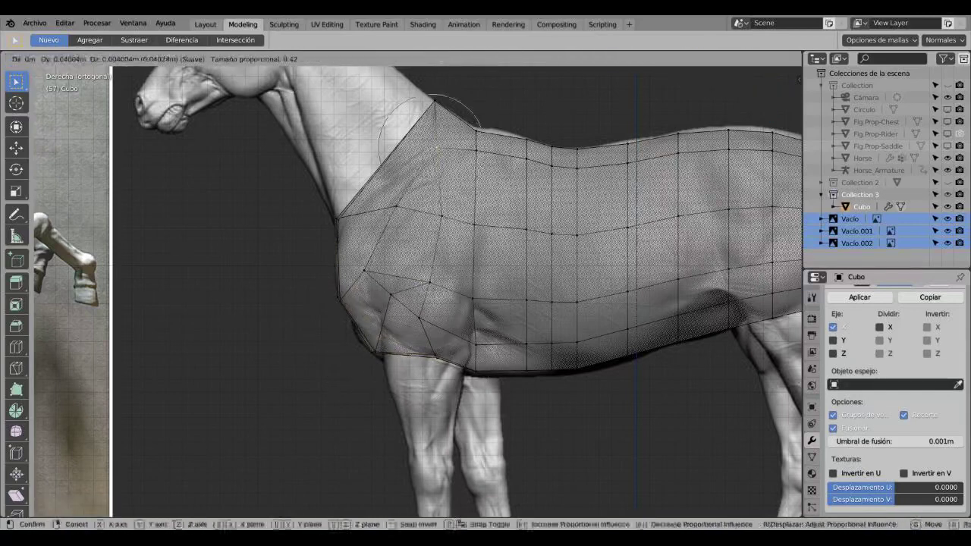
pyautogui.keyDown('shift'); pyautogui.moveTo(466, 108); pyautogui.dragTo(491, 231, button='middle'); pyautogui.keyUp('shift')
pyautogui.press('Escape')
pyautogui.moveTo(383, 351); pyautogui.dragTo(424, 318, button='middle')
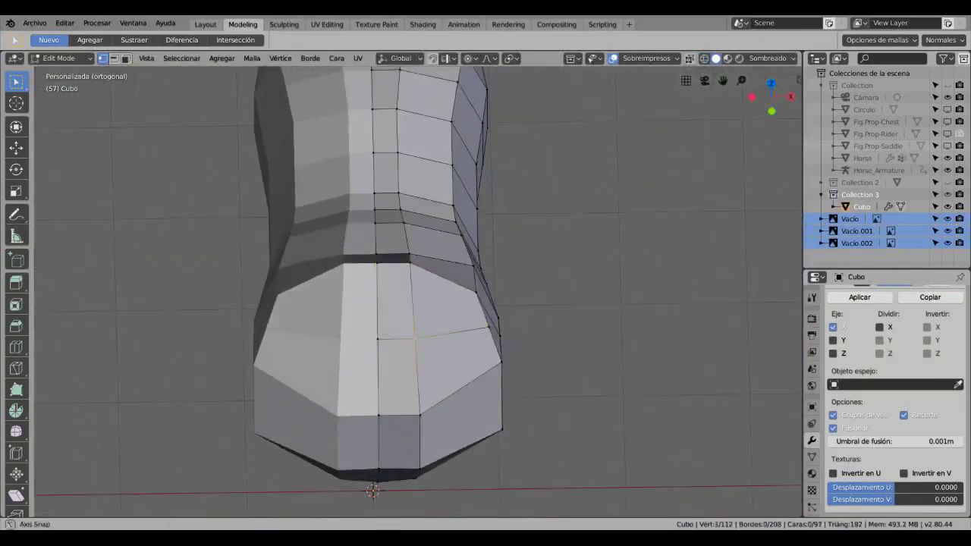
pyautogui.moveTo(486, 326); pyautogui.dragTo(490, 357, button='middle')
pyautogui.press('KP_3')
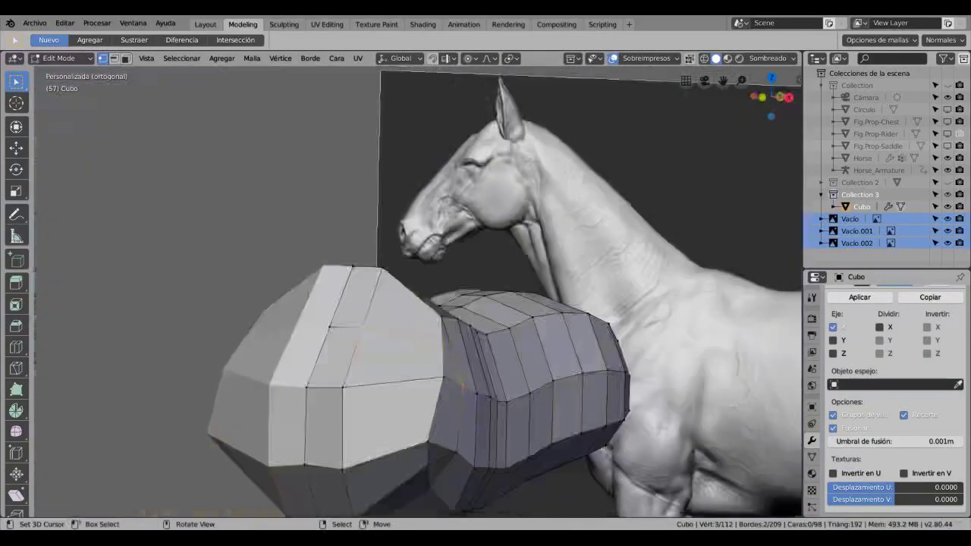
pyautogui.scroll(2, 451, 243)
# Step: Slide three torso vertices along their edges to match the reference
pyautogui.press('g')
pyautogui.press('g')
pyautogui.click(450, 241)
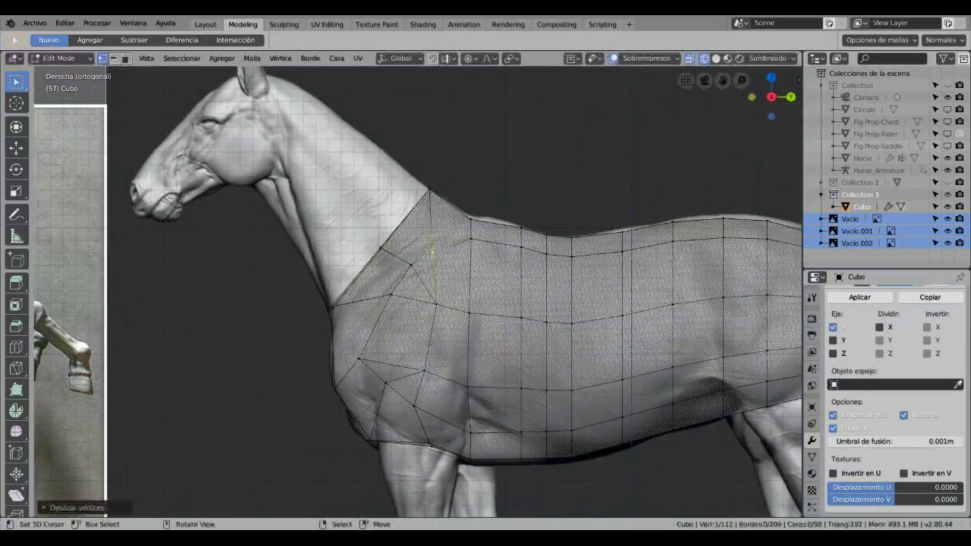
pyautogui.press('g')
pyautogui.press('g')
pyautogui.click(485, 244)
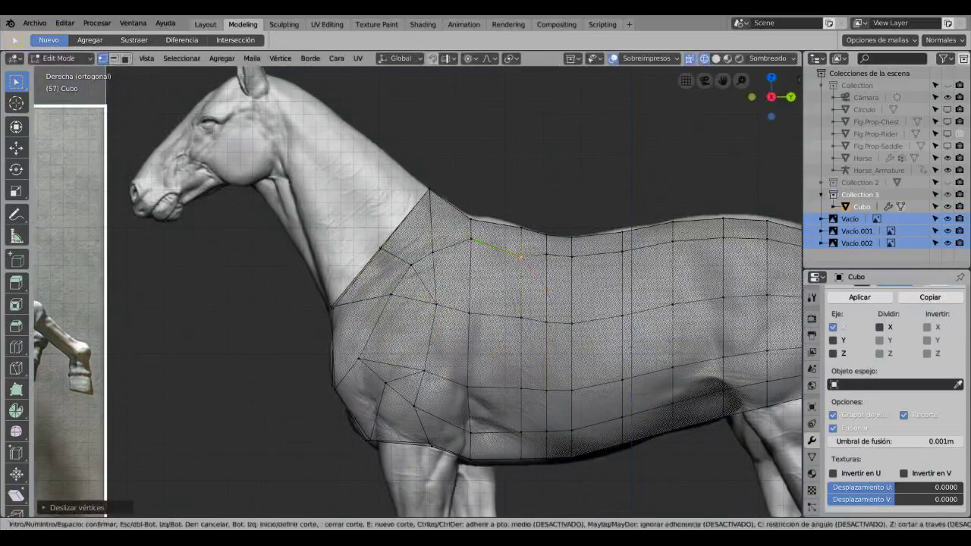
pyautogui.press('g')
pyautogui.press('g')
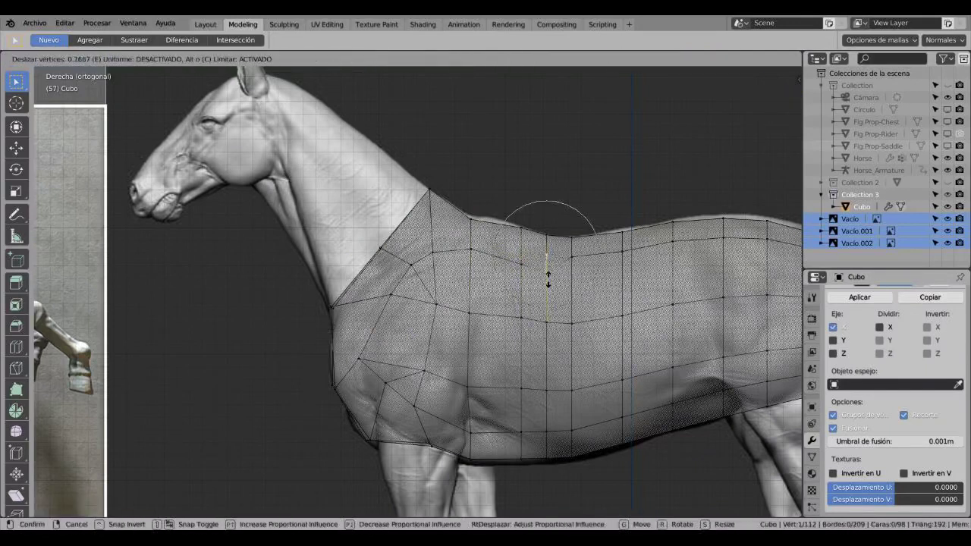
pyautogui.click(571, 258)
# Step: Knife a vertical cut down the flank behind the shoulder and nudge a nearby vertex
pyautogui.press('k')
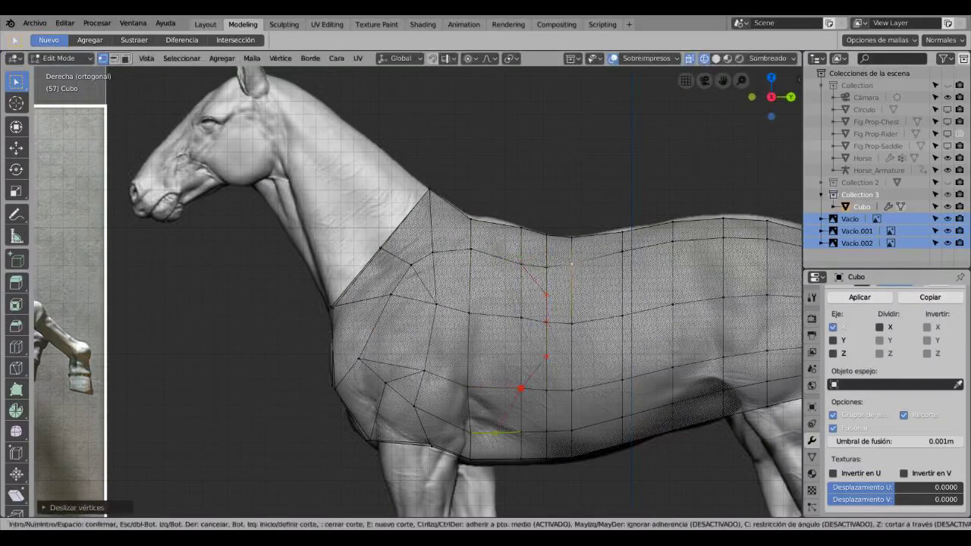
pyautogui.press('Return')
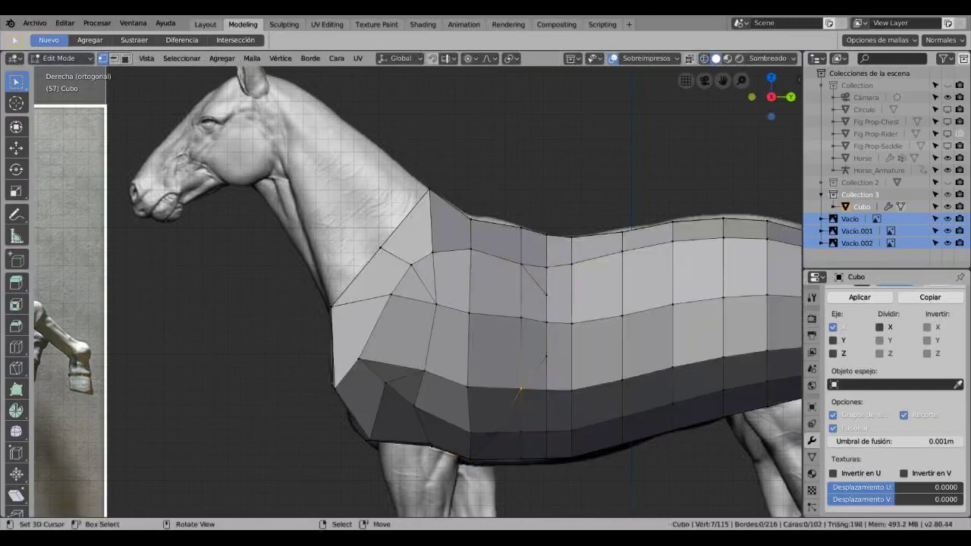
pyautogui.press('g')
pyautogui.scroll(2, 547, 325)
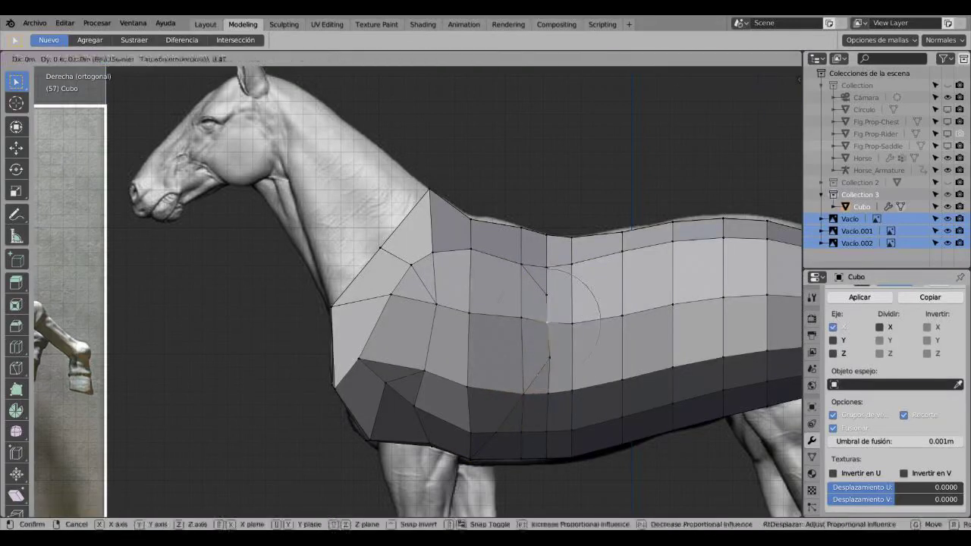
pyautogui.click(558, 315)
# Step: Nudge another flank vertex with proportional editing and orbit to inspect the torso
pyautogui.press('k')
pyautogui.press('Escape')
pyautogui.moveTo(546, 293)
pyautogui.mouseDown(button='middle')
pyautogui.moveTo(536, 297)
pyautogui.moveTo(660, 364)
pyautogui.mouseUp(button='middle')
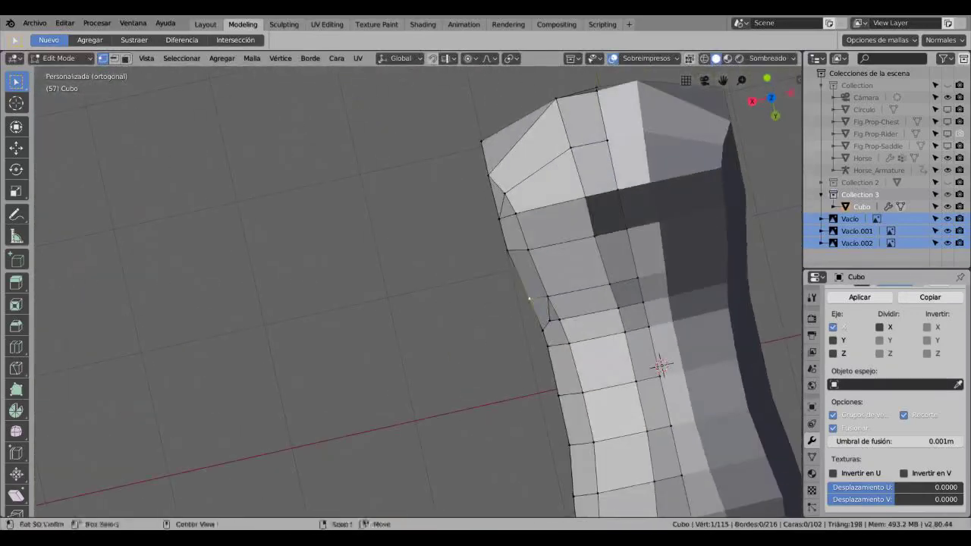
pyautogui.press('g')
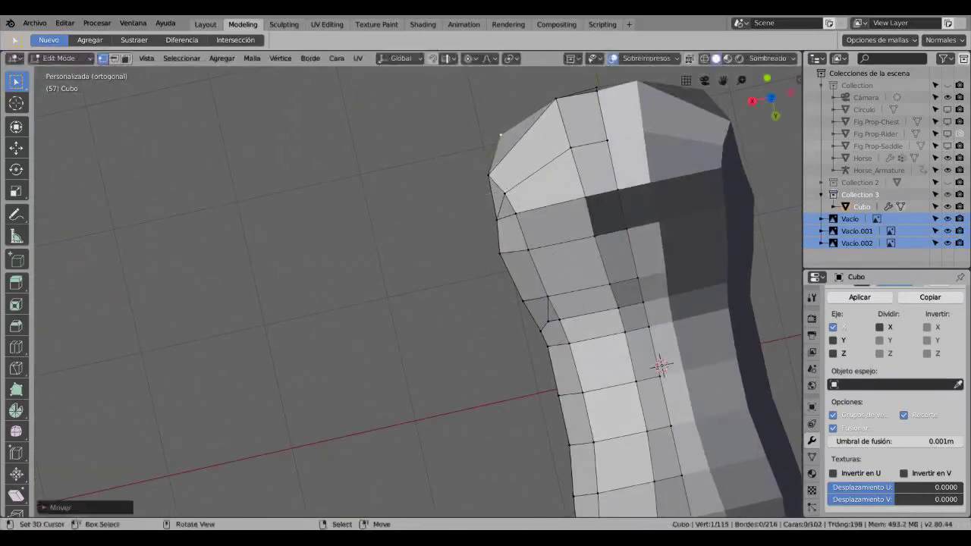
pyautogui.click(661, 364)
pyautogui.moveTo(661, 364); pyautogui.dragTo(530, 319, button='middle')
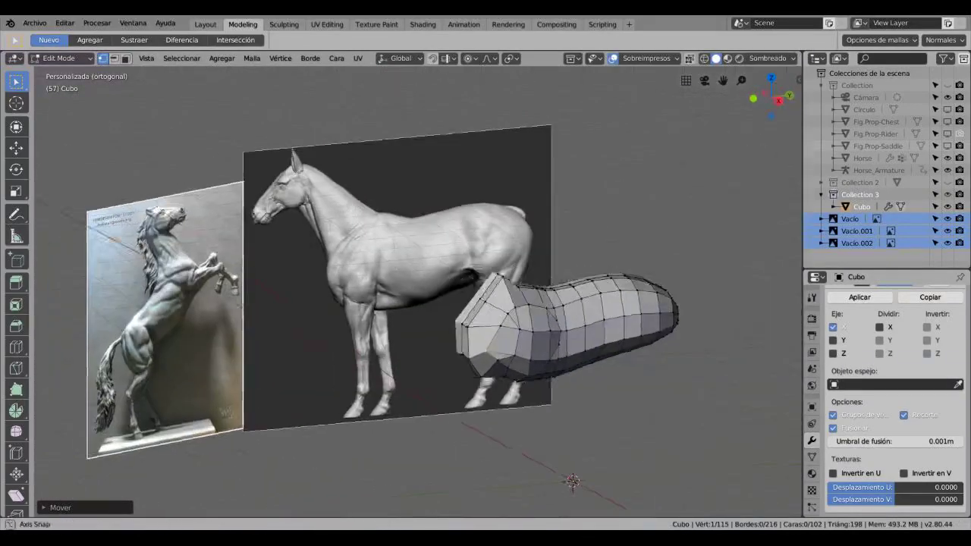
# Step: Extrude the front loop further up the neck in side view
pyautogui.press('KP_3')
pyautogui.scroll(5, 417, 288)
pyautogui.keyDown('shift'); pyautogui.moveTo(571, 394); pyautogui.dragTo(378, 360, button='middle'); pyautogui.keyUp('shift')
pyautogui.press('c')
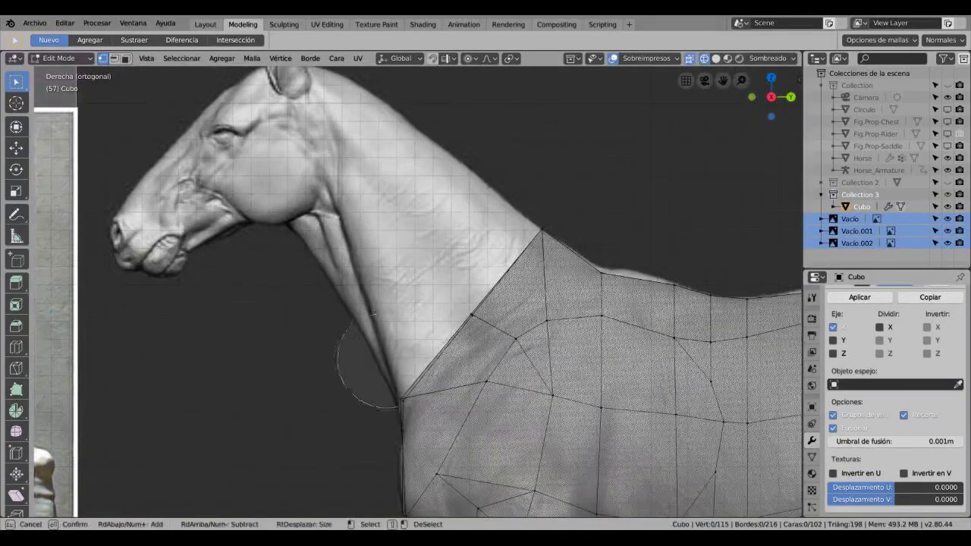
pyautogui.press('e')
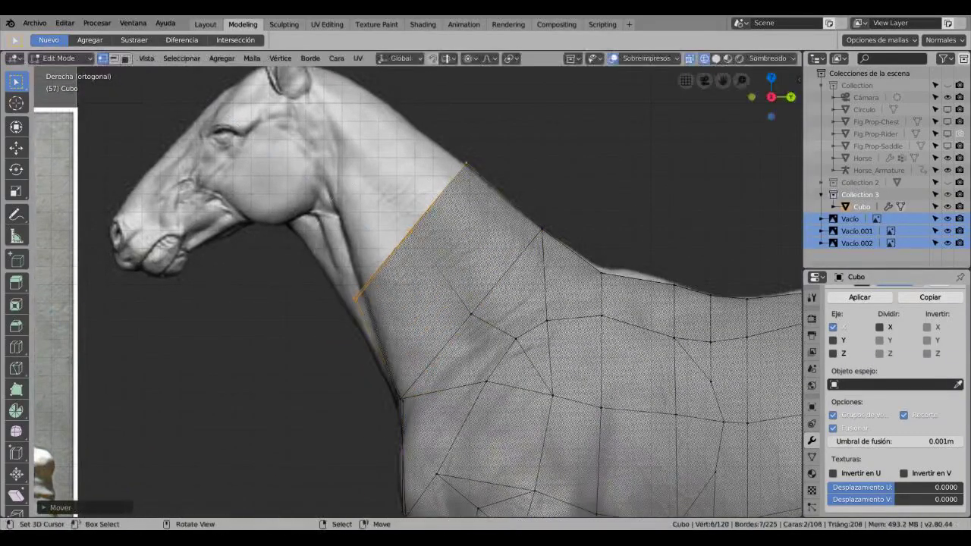
pyautogui.press('Return')
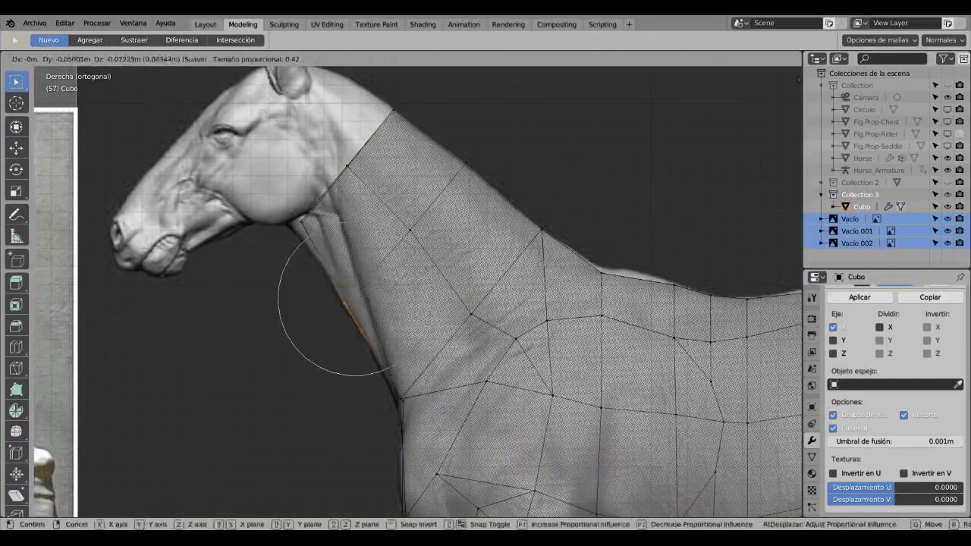
# Step: Add a new edge loop across the neck and slide it into position
pyautogui.hotkey('ctrl', 'r')
pyautogui.click(349, 333)
pyautogui.hotkey('alt', 'z')
pyautogui.moveTo(326, 304)
pyautogui.mouseDown(button='middle')
pyautogui.moveTo(425, 227)
pyautogui.moveTo(455, 288)
pyautogui.mouseUp(button='middle')
pyautogui.keyDown('ctrl'); pyautogui.click(444, 275); pyautogui.keyUp('ctrl')
pyautogui.press('g')
pyautogui.press('g')
pyautogui.press('x')
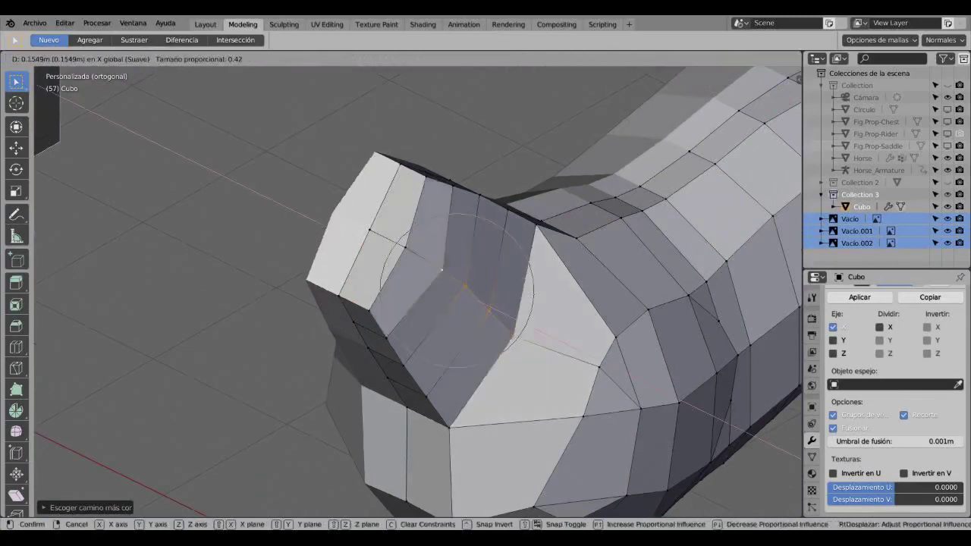
# Step: Nudge neck vertices with smooth falloff to follow the reference neck outline
pyautogui.press('g')
pyautogui.click(556, 362)
pyautogui.moveTo(556, 361); pyautogui.dragTo(455, 303, button='middle')
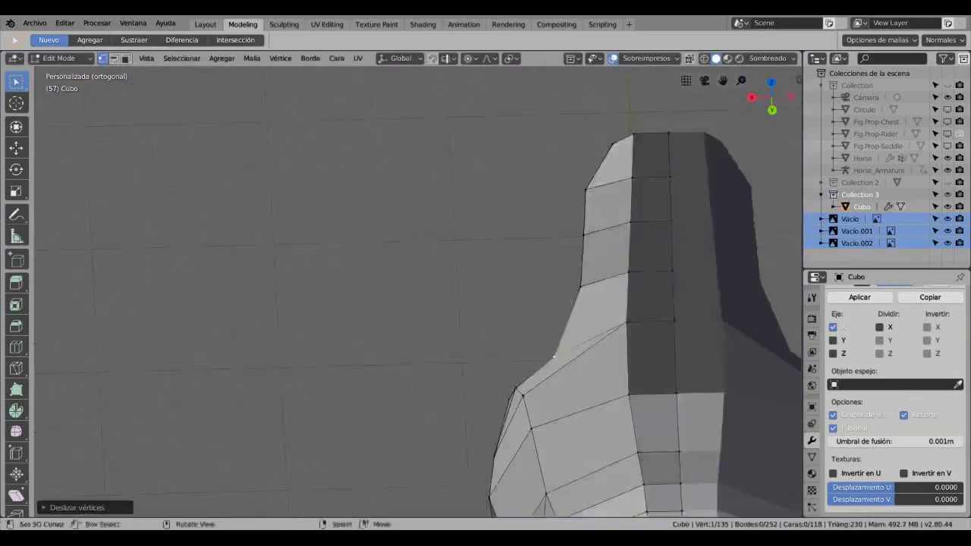
pyautogui.press('g')
pyautogui.click(412, 325)
pyautogui.press('g')
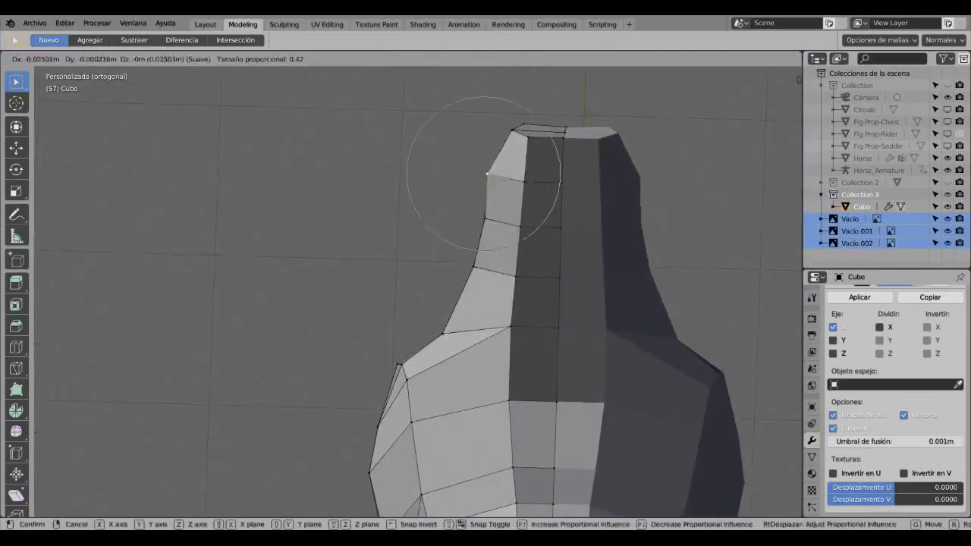
pyautogui.click(500, 173)
pyautogui.moveTo(500, 173); pyautogui.dragTo(379, 228, button='middle')
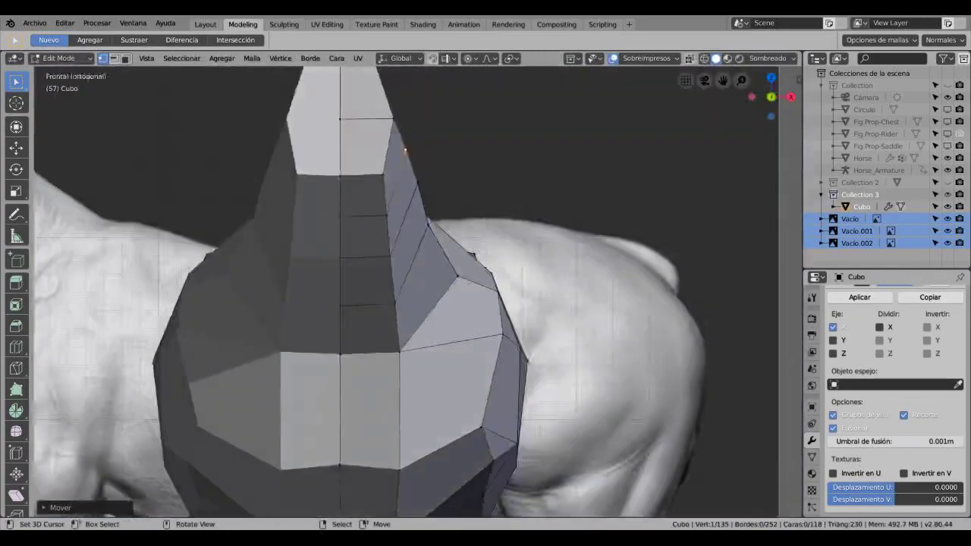
pyautogui.press('g')
pyautogui.press('Escape')
# Step: Move the jaw, middle and top neck-front vertices onto the reference outline
pyautogui.press('c')
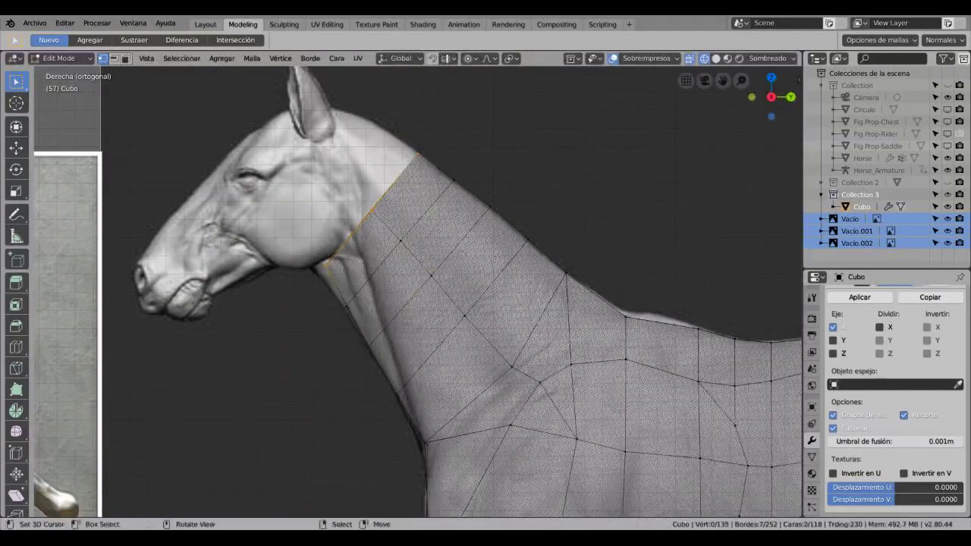
pyautogui.press('g')
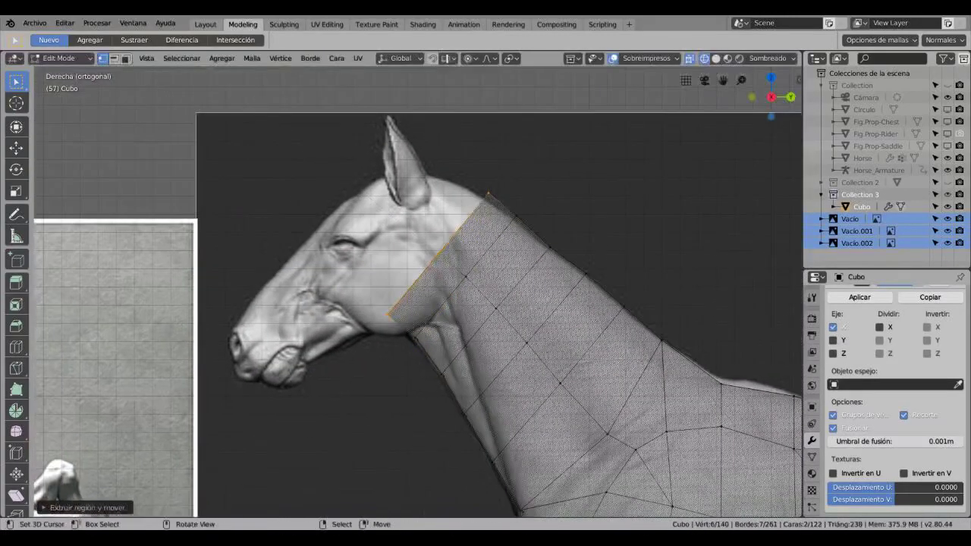
pyautogui.scroll(2, 428, 254)
pyautogui.press('g')
pyautogui.click(384, 356)
pyautogui.click(447, 238)
pyautogui.press('g')
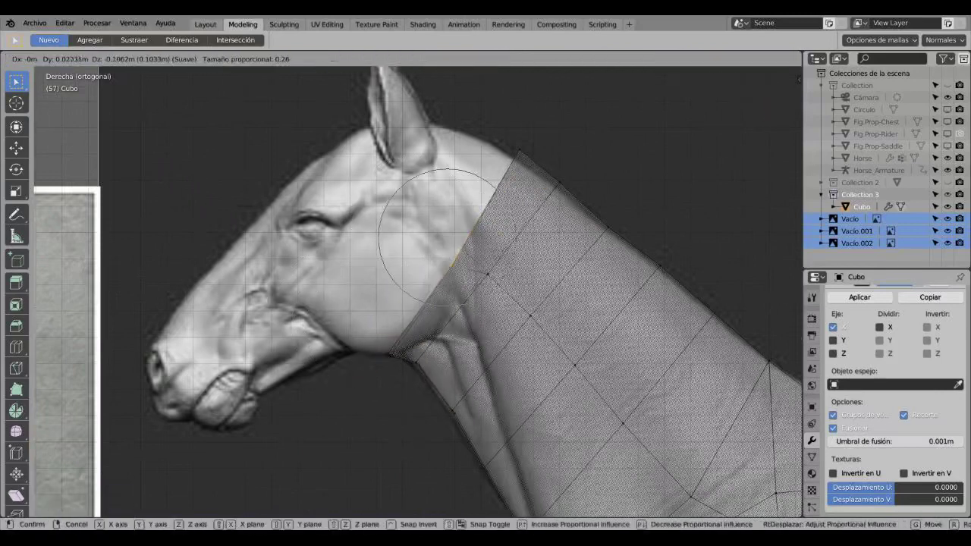
pyautogui.click(457, 261)
pyautogui.click(518, 151)
pyautogui.press('g')
pyautogui.press('Return')
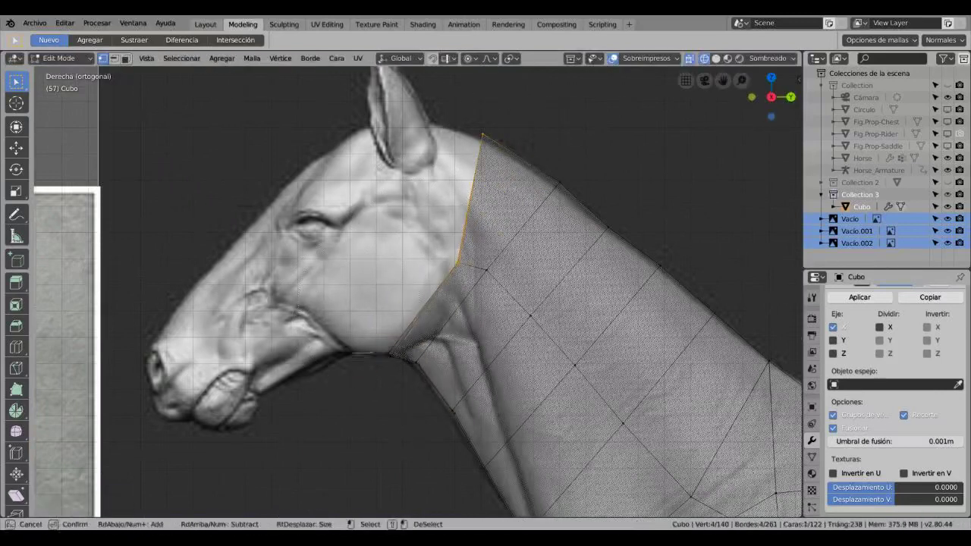
# Step: Rotate the neck-front edge to line up with the jaw
pyautogui.press('g')
pyautogui.press('Return')
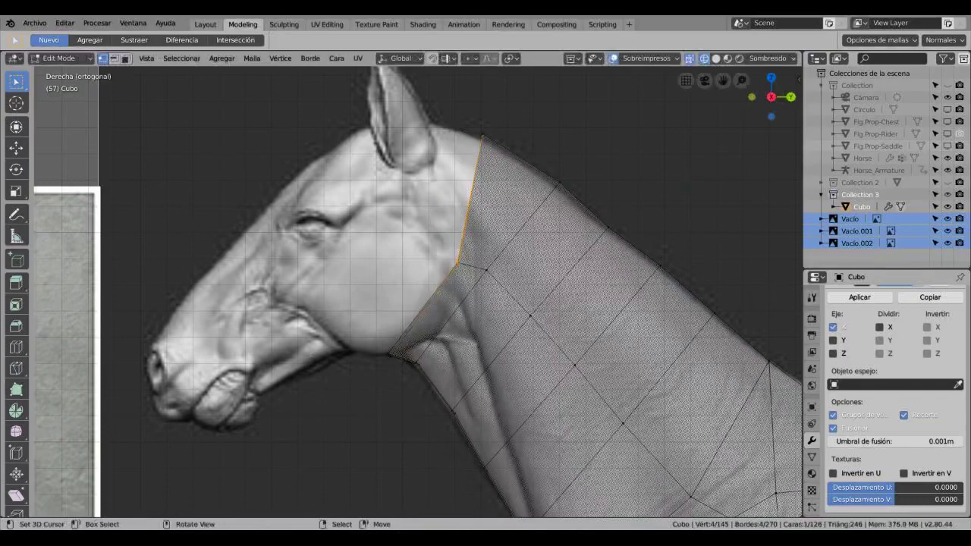
pyautogui.press('r')
pyautogui.press('Return')
# Step: Merge the doubled vertices by distance and extrude the top neck edge forward over the head
pyautogui.press('a')
pyautogui.hotkey('ctrl', 'v')
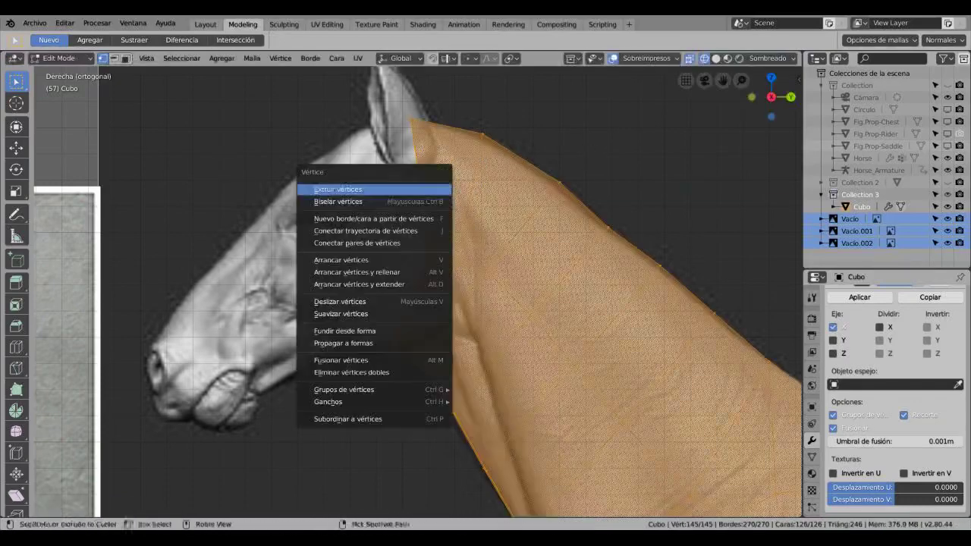
pyautogui.click(351, 372)
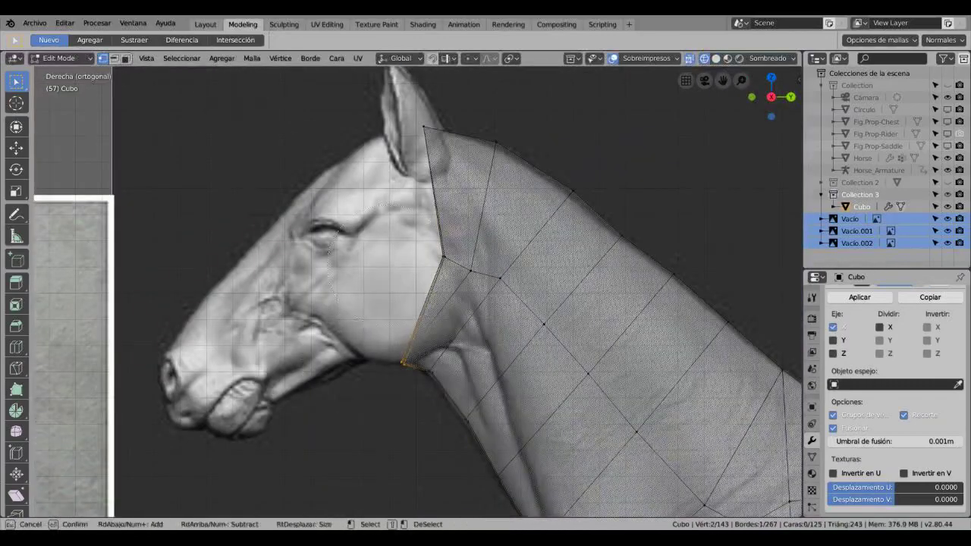
pyautogui.press('e')
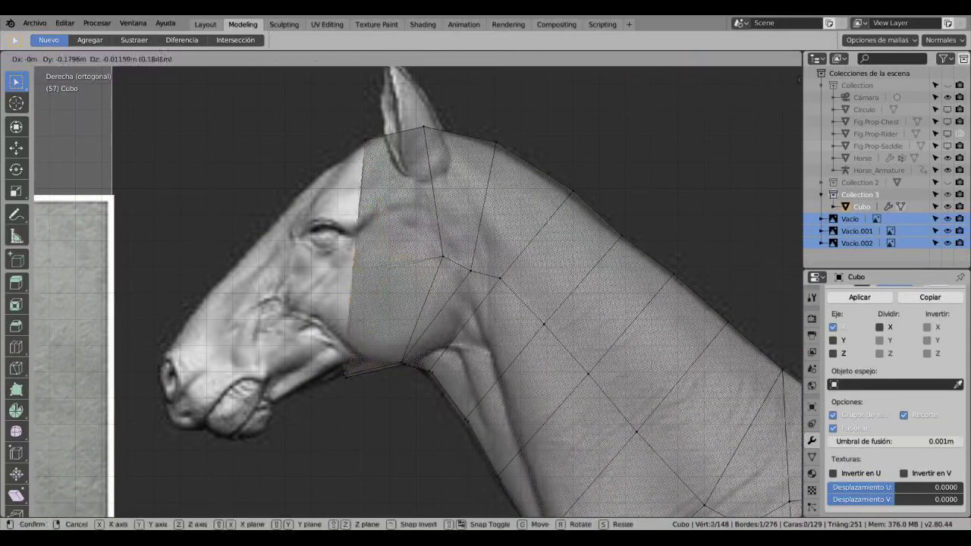
pyautogui.press('Return')
# Step: Place the extruded edge on the head and fit the lower head edge to the jaw outline
pyautogui.keyDown('shift'); pyautogui.moveTo(455, 288); pyautogui.dragTo(491, 253, button='middle'); pyautogui.keyUp('shift')
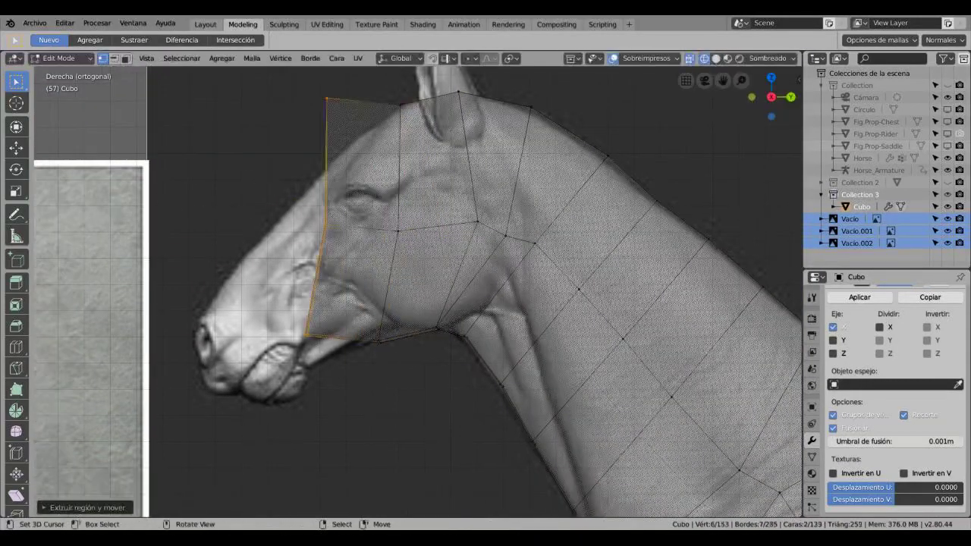
pyautogui.press('Return')
pyautogui.press('c')
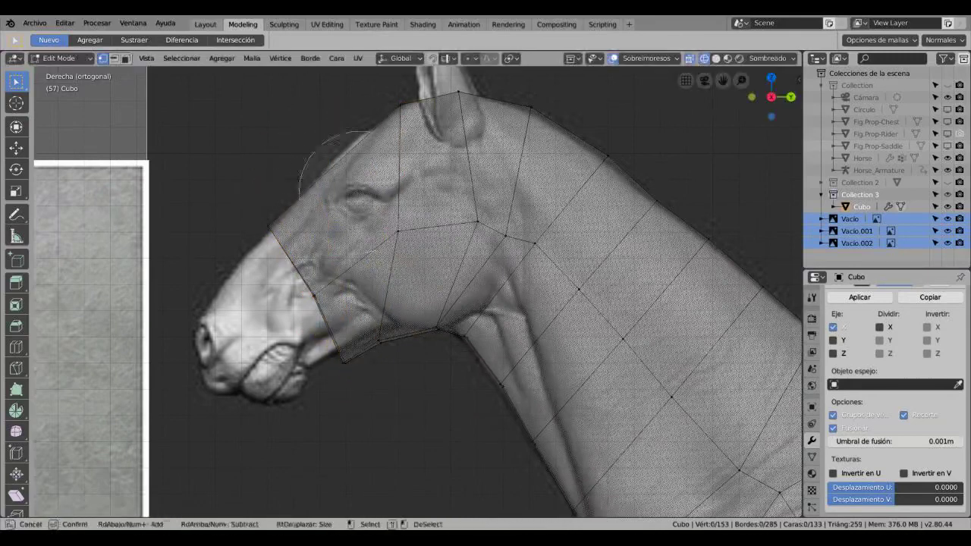
pyautogui.press('c')
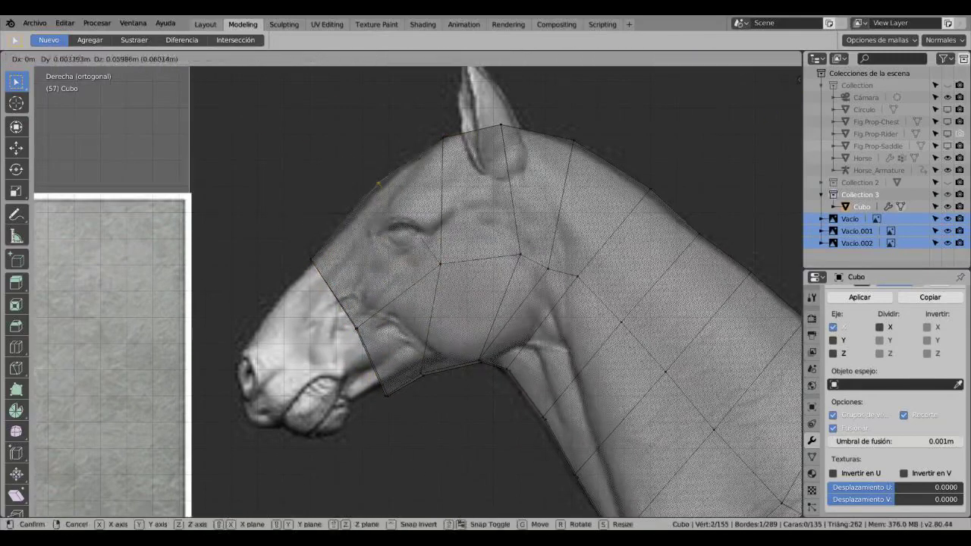
pyautogui.keyDown('shift'); pyautogui.moveTo(336, 205); pyautogui.dragTo(368, 204, button='middle'); pyautogui.keyUp('shift')
pyautogui.click(477, 312)
pyautogui.keyDown('shift'); pyautogui.moveTo(531, 379); pyautogui.dragTo(496, 370, button='middle'); pyautogui.keyUp('shift')
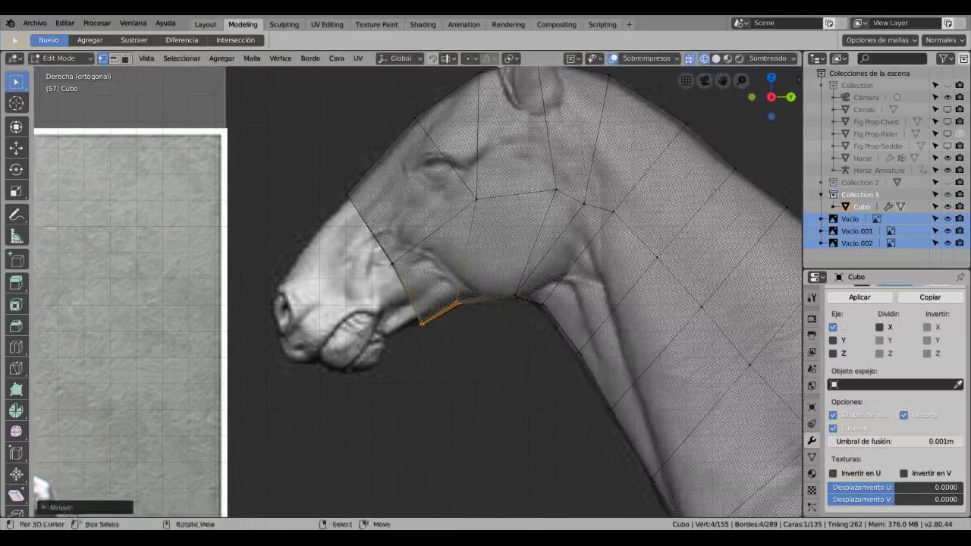
pyautogui.press('g')
pyautogui.hotkey('alt', 'z')
pyautogui.hotkey('alt', 'z')
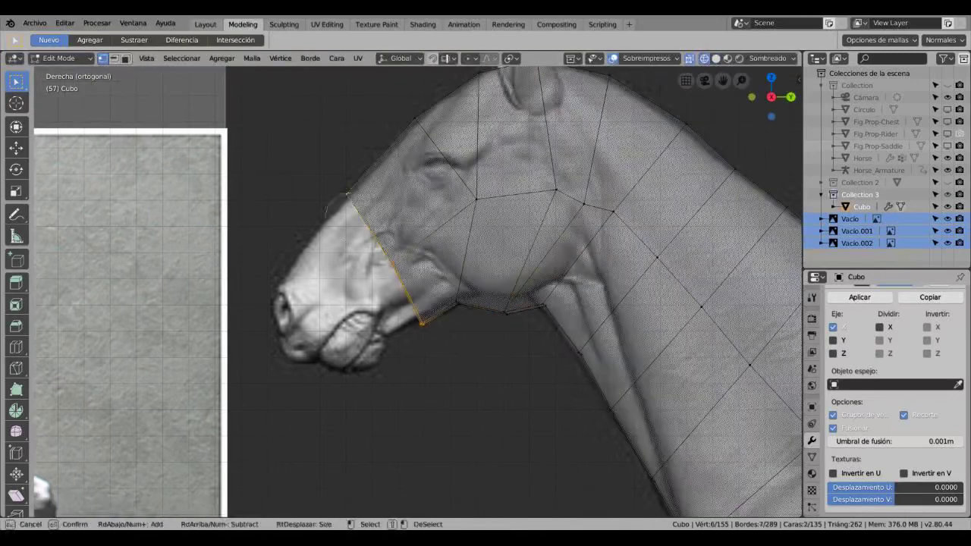
# Step: Extrude the head edge forward over the muzzle, scaling and rotating it to follow the reference
pyautogui.press('Escape')
pyautogui.press('e')
pyautogui.click(273, 238)
pyautogui.press('s')
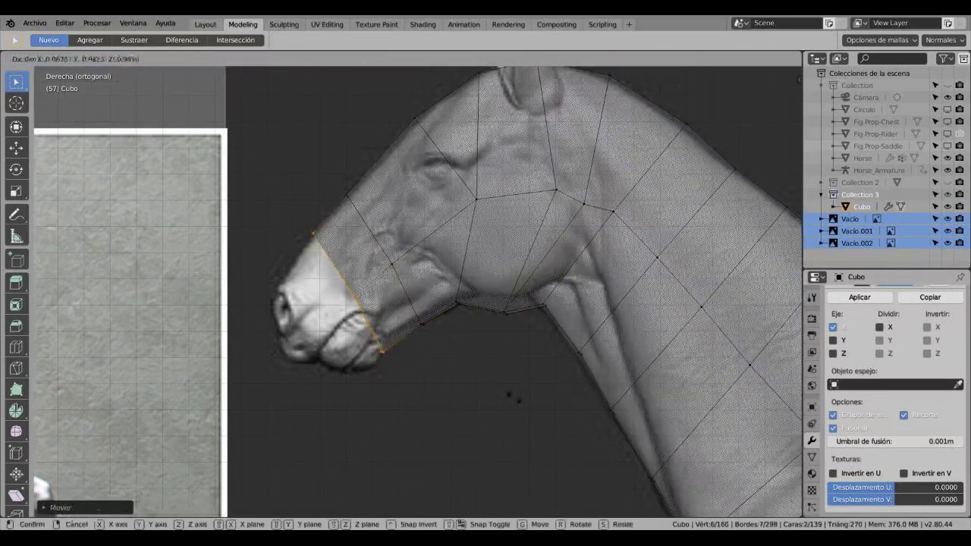
pyautogui.press('r')
pyautogui.press('Return')
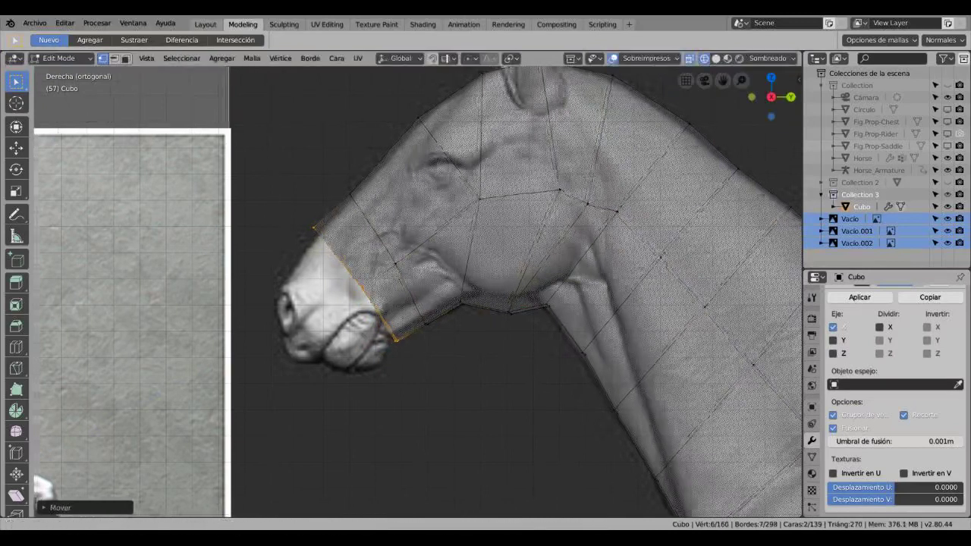
pyautogui.press('g')
pyautogui.scroll(2, 436, 365)
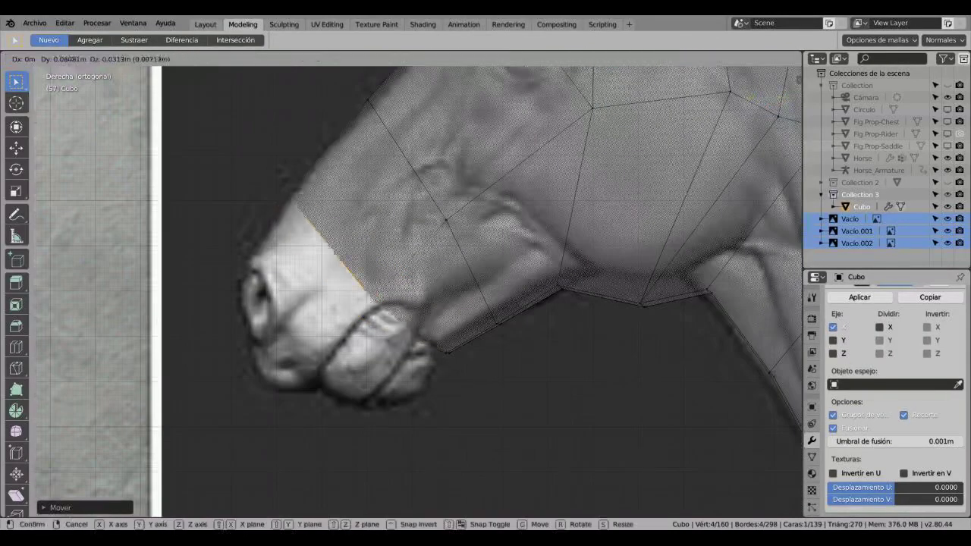
# Step: Extrude the nose edge down toward the lips and position it on the outline
pyautogui.press('c')
pyautogui.press('e')
pyautogui.click(364, 409)
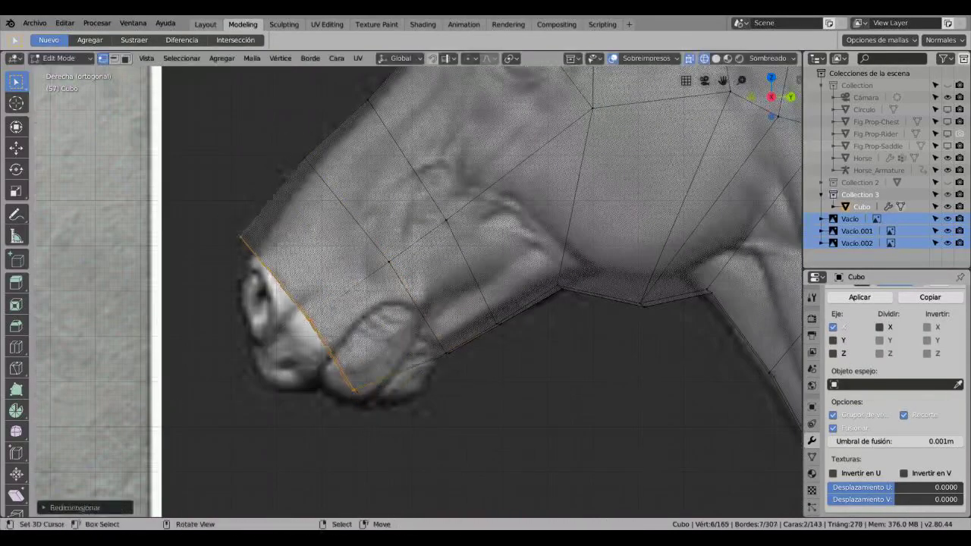
pyautogui.press('c')
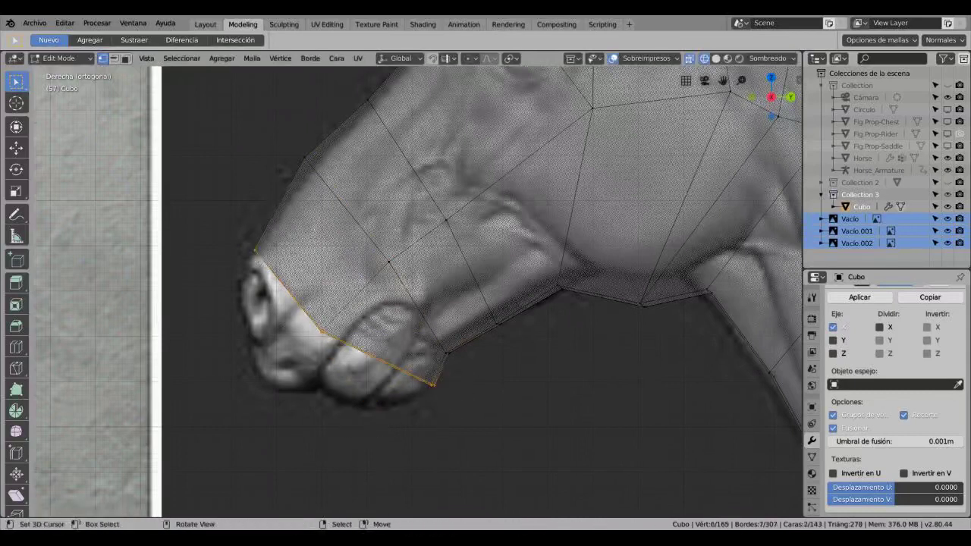
pyautogui.press('e')
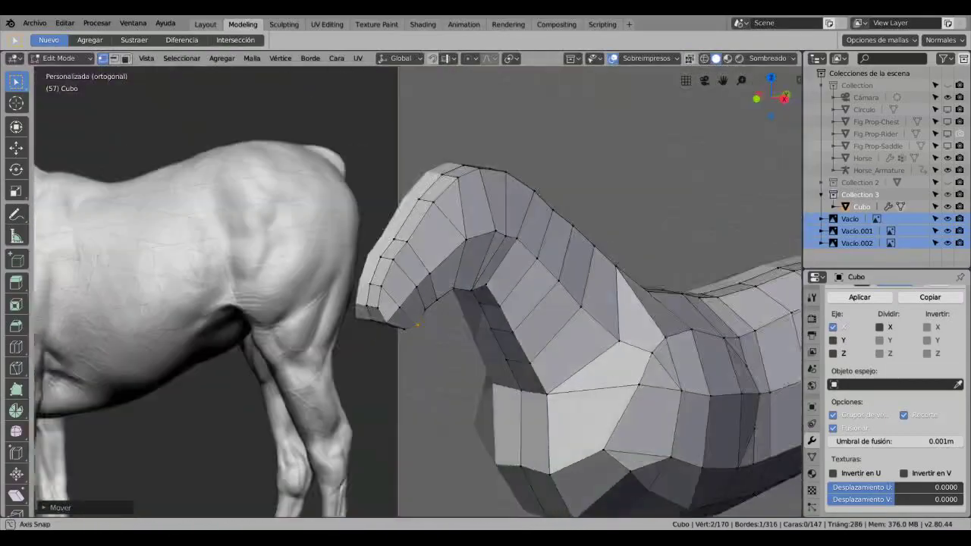
pyautogui.scroll(2, 379, 266)
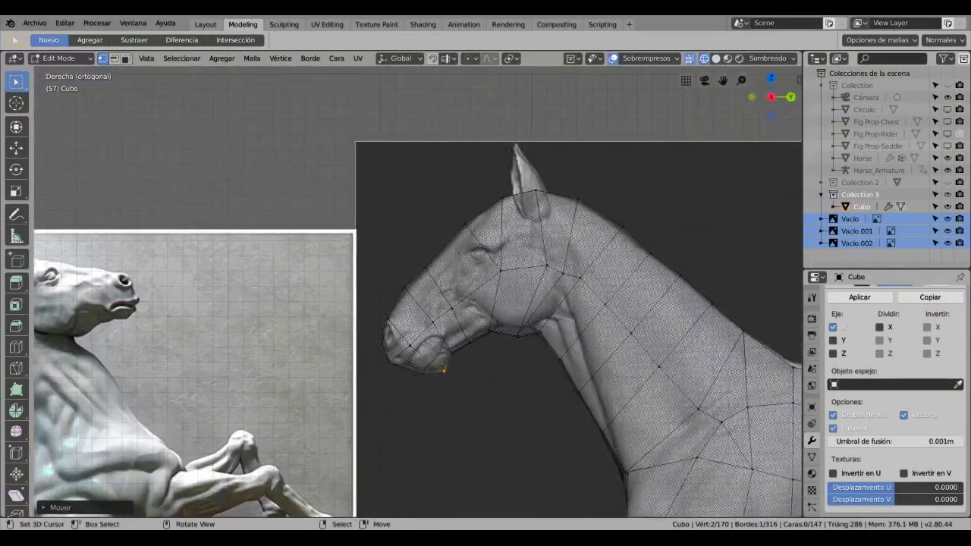
pyautogui.scroll(3, 379, 266)
pyautogui.press('g')
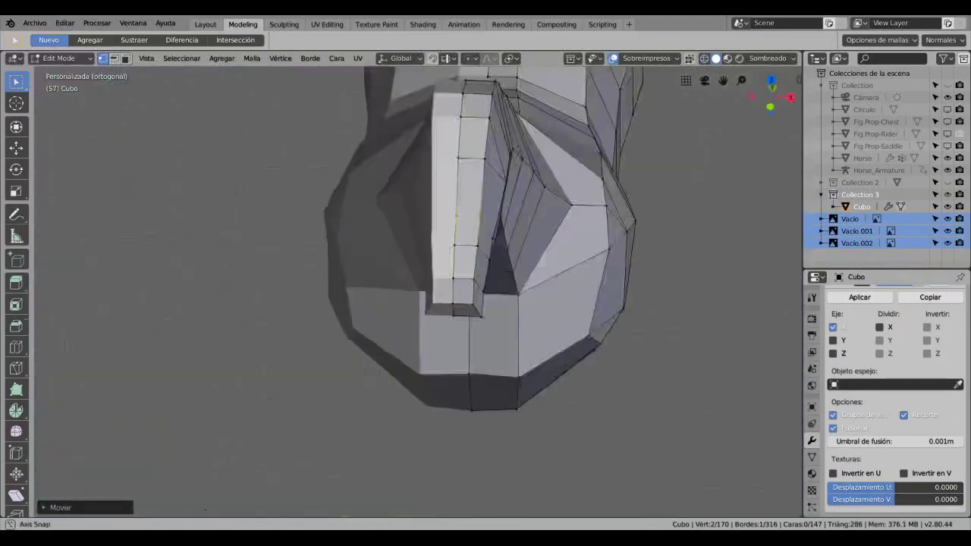
# Step: Fix the nose edge position and adjust a vertex on the mesh underside
pyautogui.click(475, 250)
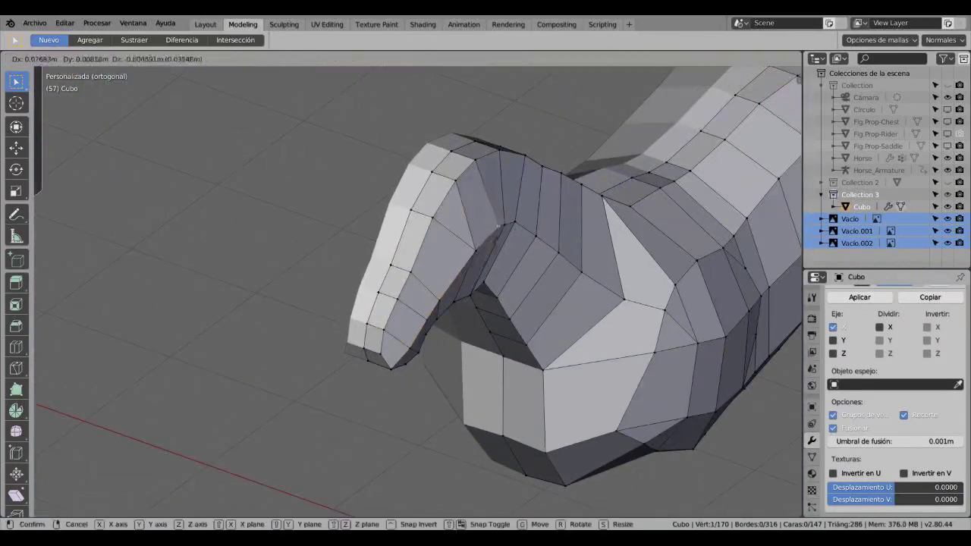
pyautogui.moveTo(476, 251); pyautogui.dragTo(478, 401, button='middle')
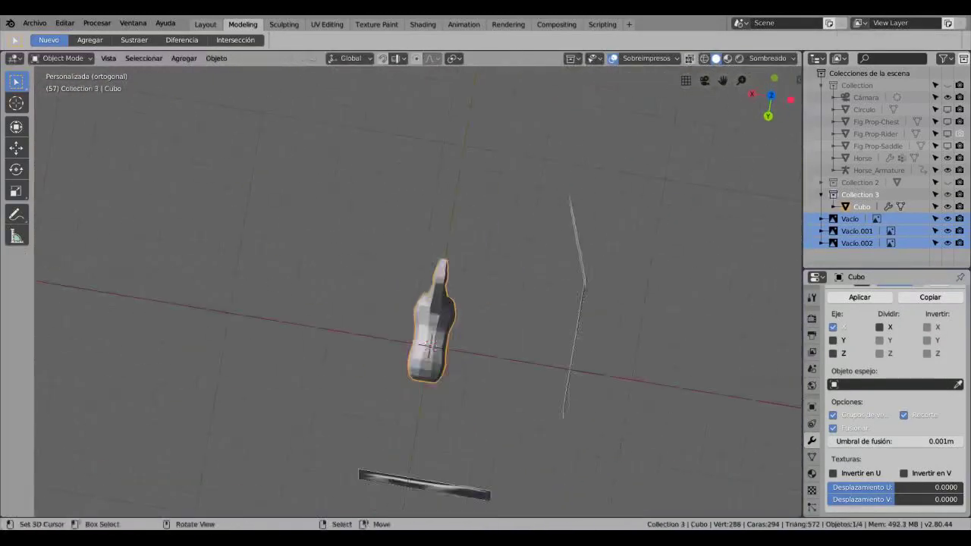
pyautogui.scroll(5, 477, 402)
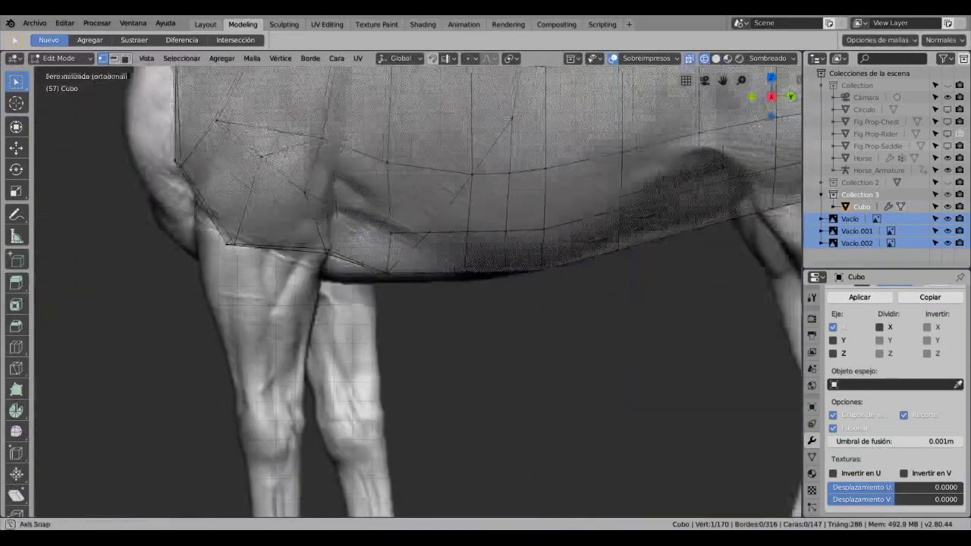
pyautogui.moveTo(478, 402)
pyautogui.mouseDown(button='middle')
pyautogui.moveTo(485, 303)
pyautogui.moveTo(423, 280)
pyautogui.mouseUp(button='middle')
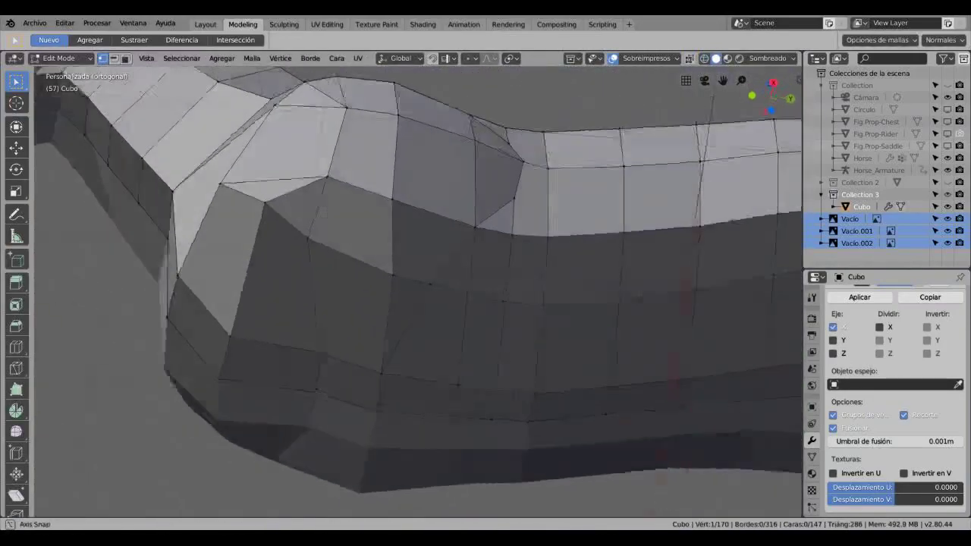
pyautogui.press('g')
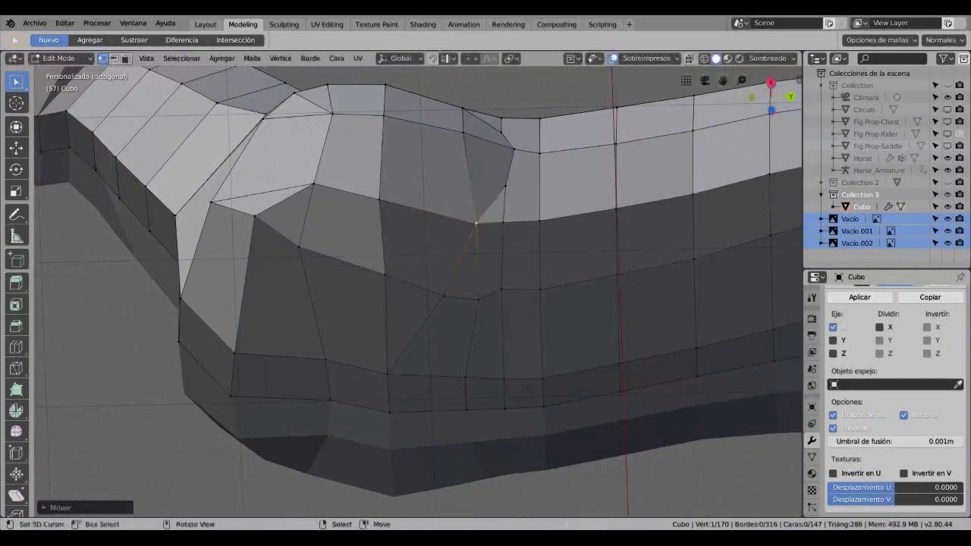
pyautogui.click(478, 280)
pyautogui.moveTo(477, 280)
pyautogui.mouseDown(button='middle')
pyautogui.moveTo(511, 354)
pyautogui.moveTo(544, 372)
pyautogui.moveTo(554, 350)
pyautogui.moveTo(398, 234)
pyautogui.mouseUp(button='middle')
# Step: Add a centred edge loop along the belly, with X-ray on
pyautogui.press('Return')
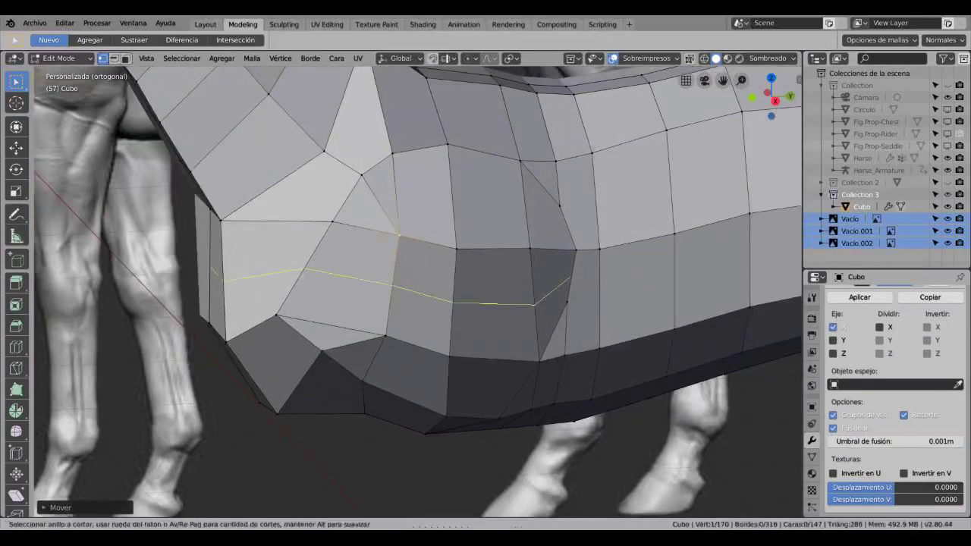
pyautogui.click(398, 235)
pyautogui.rightClick(398, 235)
pyautogui.hotkey('alt', 'z')
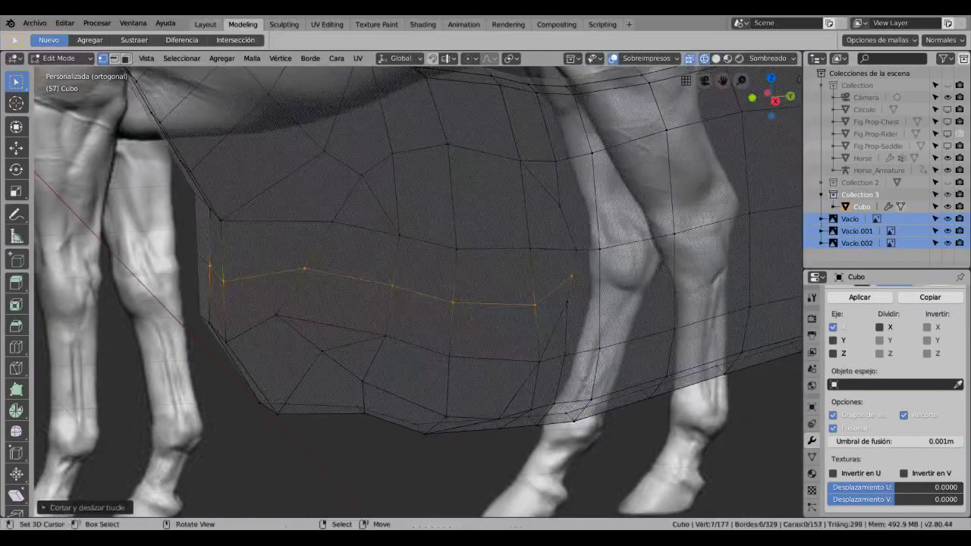
# Step: Merge two neighbouring belly vertices at their center and inspect the underside
pyautogui.press('m')
pyautogui.click(422, 304)
pyautogui.moveTo(422, 304); pyautogui.dragTo(425, 288, button='middle')
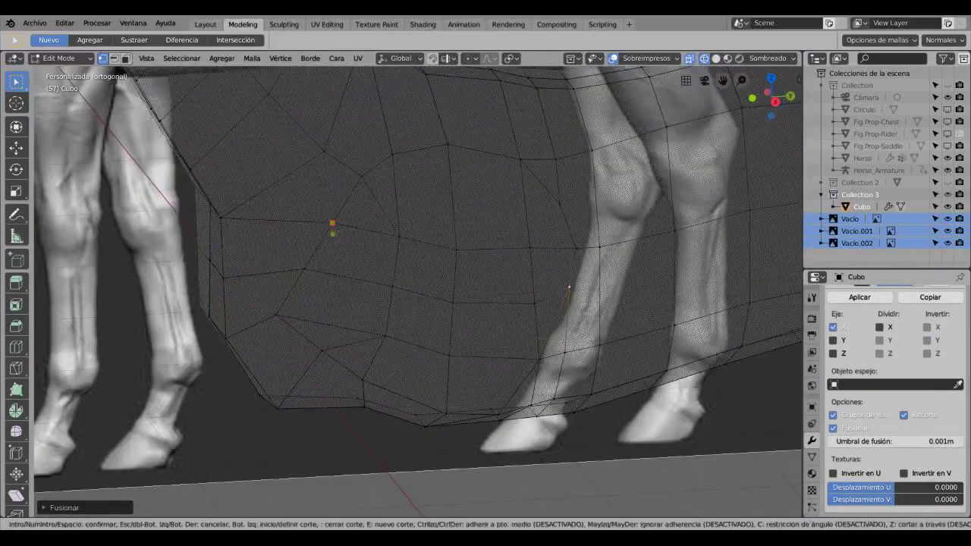
pyautogui.click(331, 224)
pyautogui.scroll(3, 324, 310)
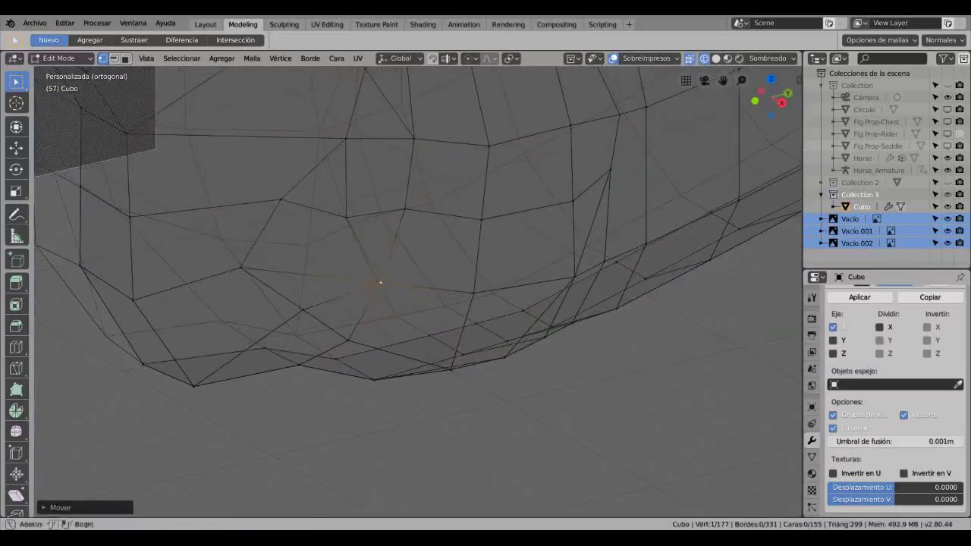
pyautogui.moveTo(379, 288); pyautogui.dragTo(425, 288, button='middle')
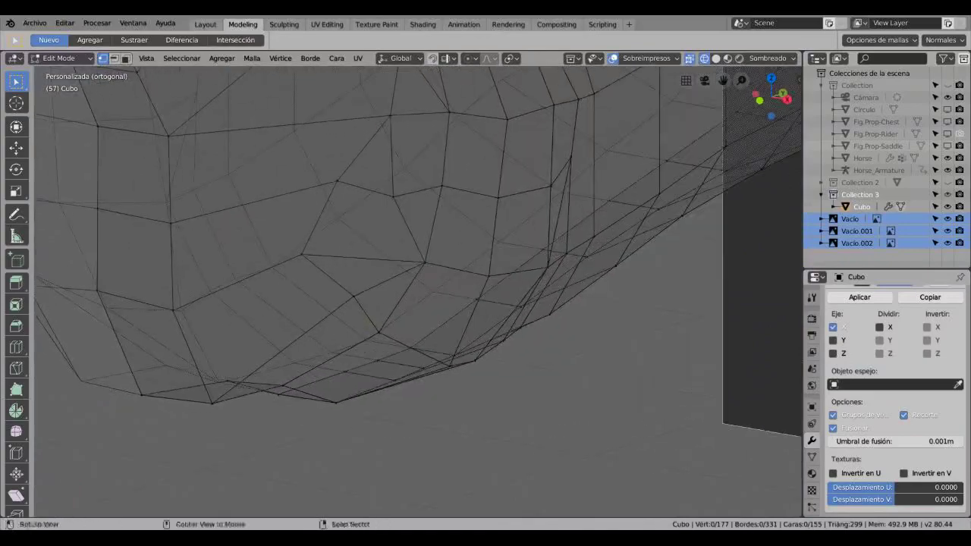
pyautogui.scroll(-5, 417, 288)
# Step: Move a chest vertex and face column to match the reference shoulder
pyautogui.scroll(5, 417, 289)
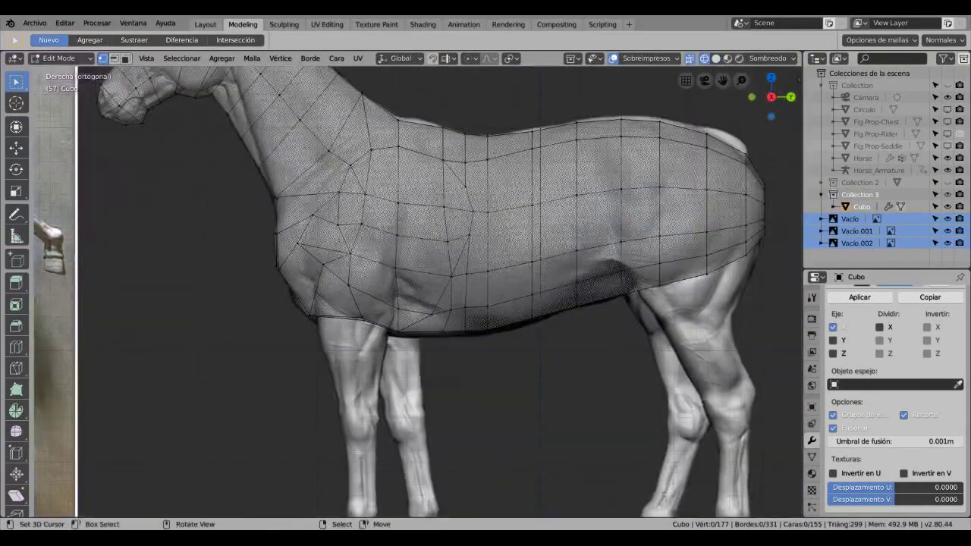
pyautogui.press('g')
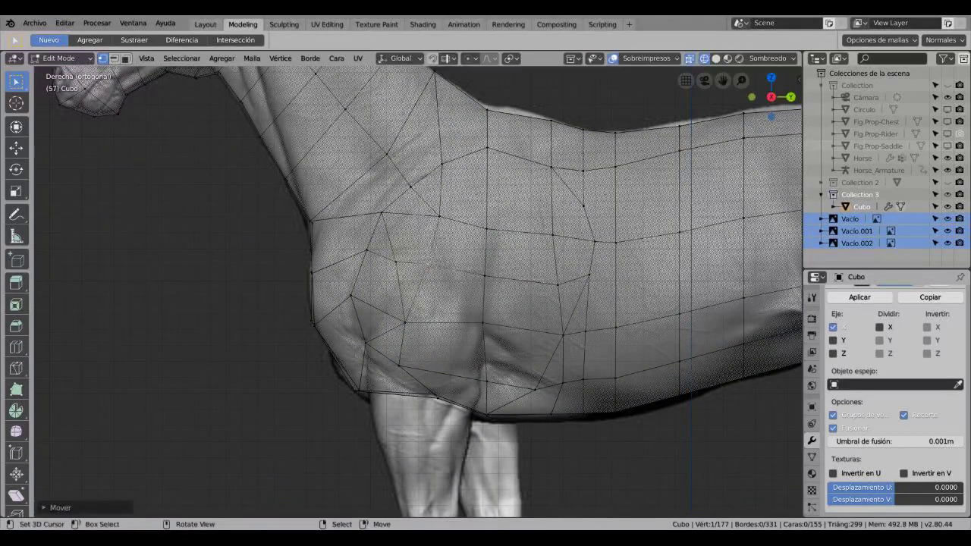
pyautogui.keyDown('ctrl'); pyautogui.keyDown('shift'); pyautogui.click(562, 334); pyautogui.keyUp('shift'); pyautogui.keyUp('ctrl')
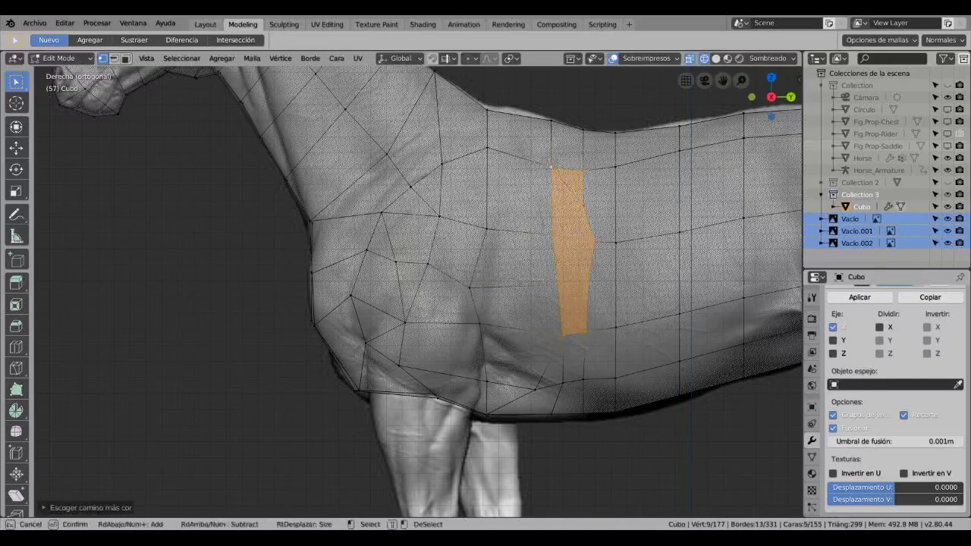
pyautogui.hotkey('ctrl', 'z')
pyautogui.hotkey('ctrl', 'z')
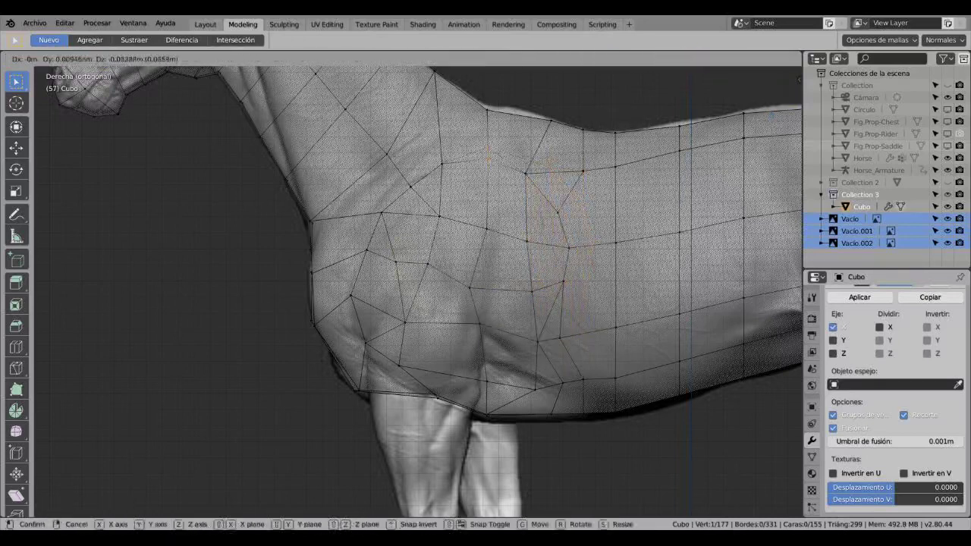
pyautogui.hotkey('alt', 'z')
pyautogui.hotkey('alt', 'z')
pyautogui.hotkey('alt', 'z')
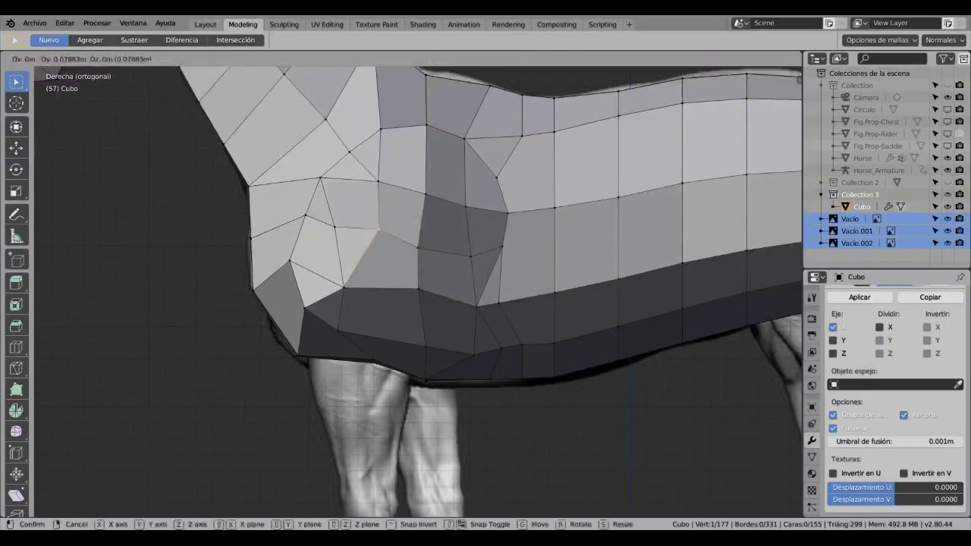
pyautogui.press('Return')
# Step: Inspect the mesh from above, then return to the right side view with X-ray on
pyautogui.moveTo(379, 243); pyautogui.dragTo(468, 222, button='middle')
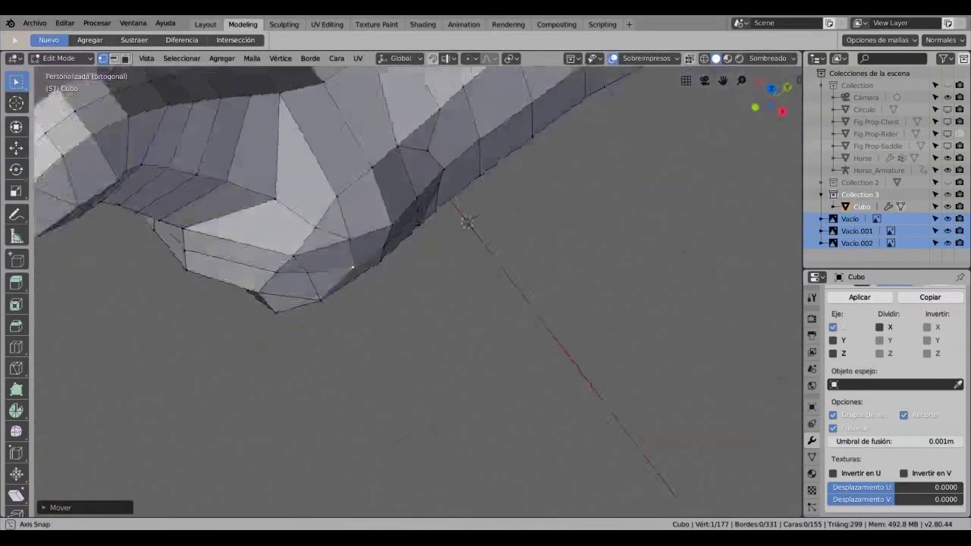
pyautogui.moveTo(417, 288); pyautogui.dragTo(455, 227, button='middle')
pyautogui.press('Tab')
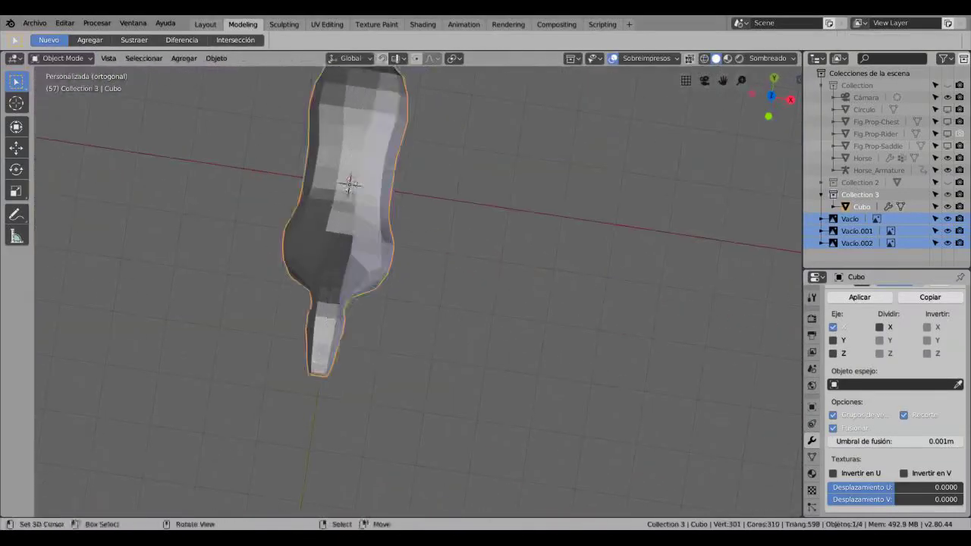
pyautogui.press('KP_3')
pyautogui.press('Tab')
pyautogui.scroll(3, 417, 288)
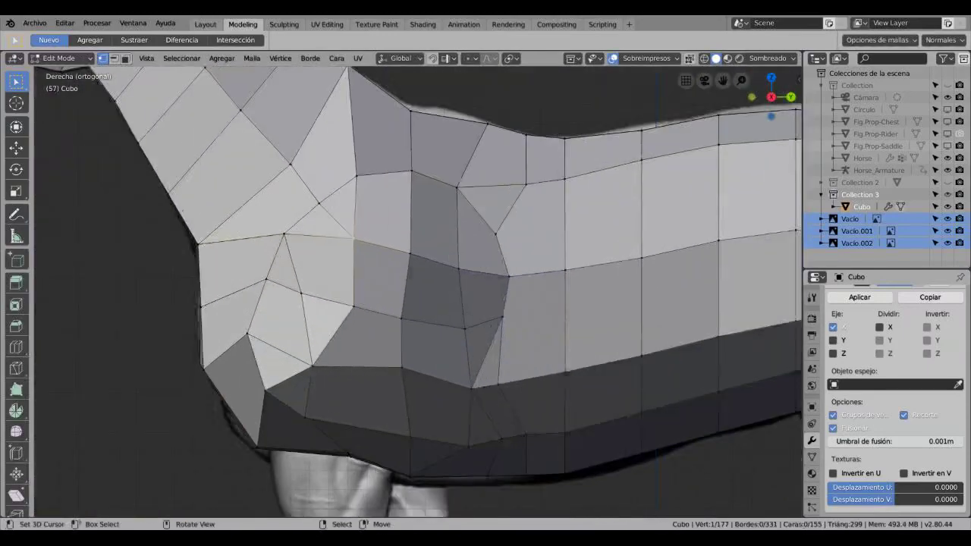
pyautogui.hotkey('alt', 'z')
pyautogui.press('g')
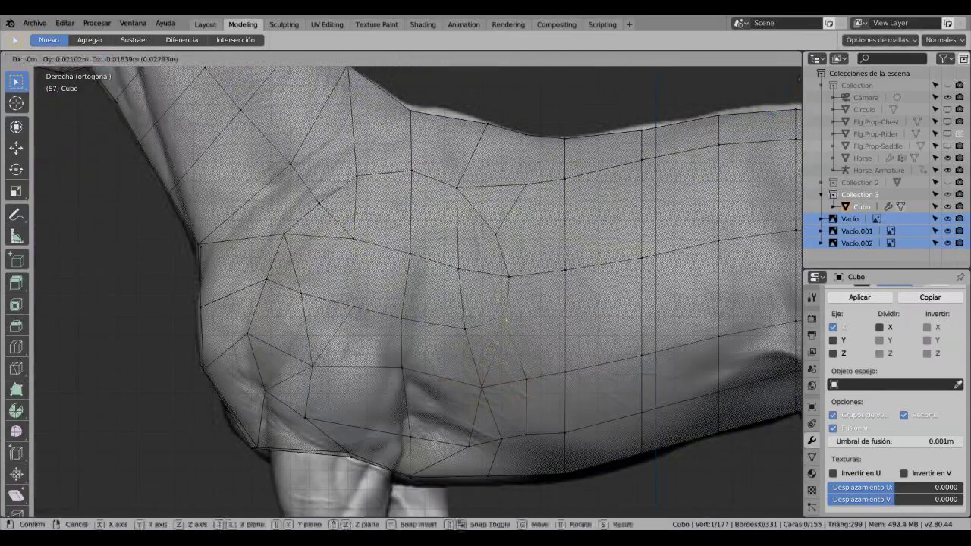
# Step: Circle-select the shoulder patch, scale it down and move it into place
pyautogui.keyDown('shift'); pyautogui.moveTo(450, 433); pyautogui.dragTo(494, 341, button='middle'); pyautogui.keyUp('shift')
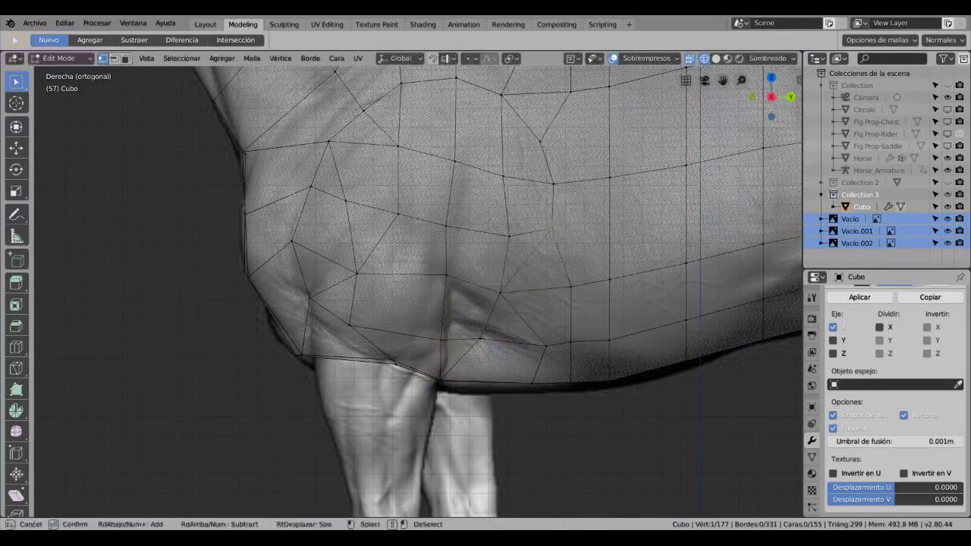
pyautogui.keyDown('shift'); pyautogui.scroll(1, 540, 237); pyautogui.keyUp('shift')
pyautogui.keyDown('shift'); pyautogui.scroll(1, 545, 236); pyautogui.keyUp('shift')
pyautogui.press('c')
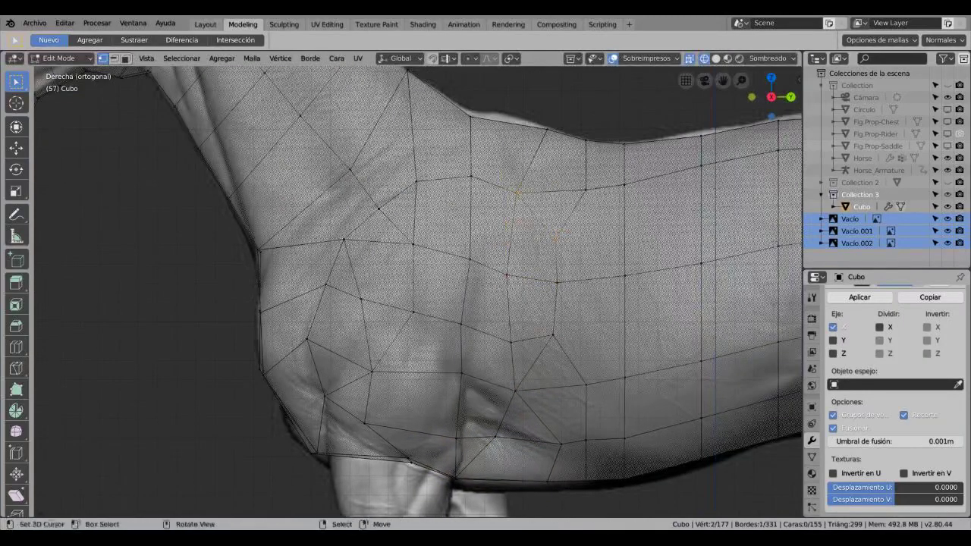
pyautogui.press('c')
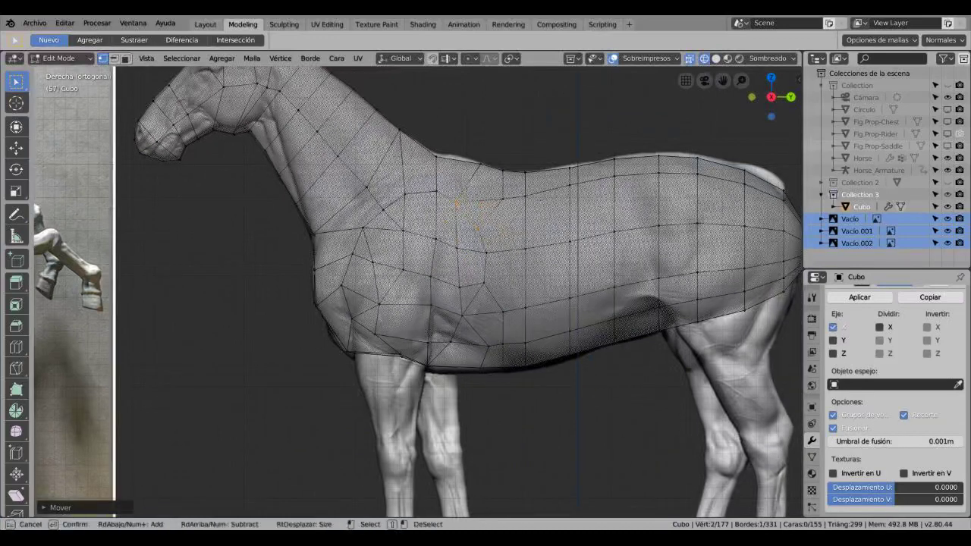
pyautogui.moveTo(379, 227); pyautogui.dragTo(439, 349)
pyautogui.press('s')
pyautogui.press('Return')
pyautogui.press('g')
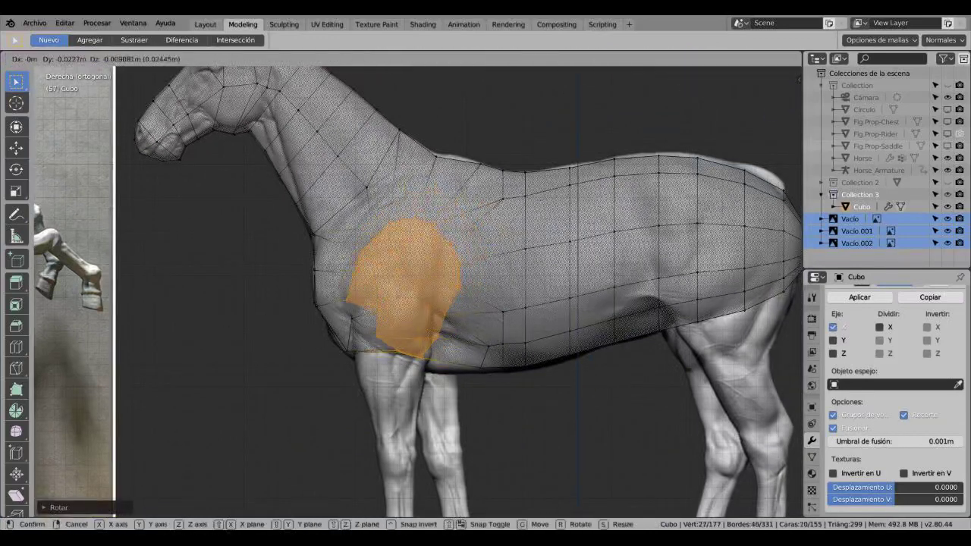
pyautogui.press('Return')
# Step: Pull a single lower chest vertex toward the reference outline and check the solid shape
pyautogui.hotkey('alt', 'z')
pyautogui.scroll(3, 396, 316)
pyautogui.click(396, 315)
pyautogui.press('g')
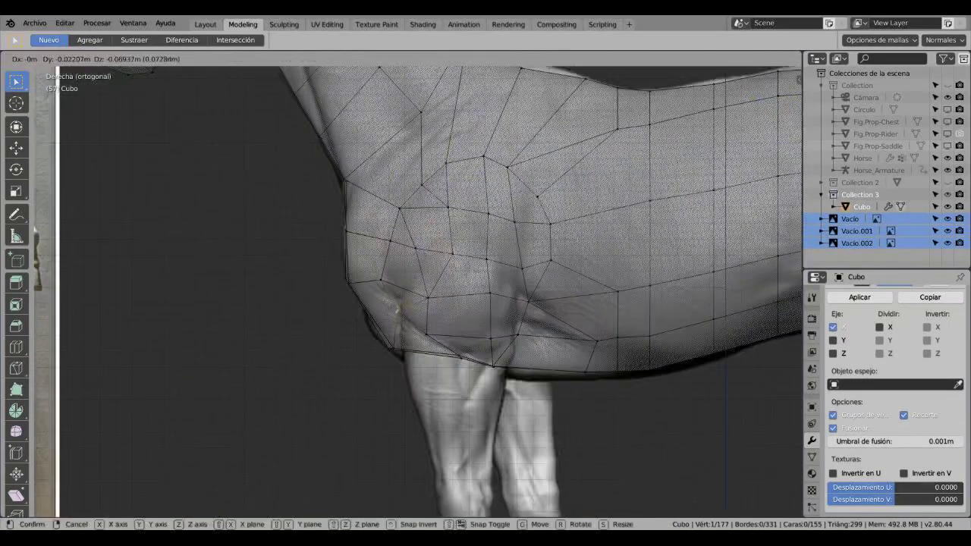
pyautogui.moveTo(528, 302)
pyautogui.keyDown('shift'); pyautogui.mouseDown(button='middle')
pyautogui.moveTo(426, 302)
pyautogui.moveTo(455, 288)
pyautogui.moveTo(427, 270)
pyautogui.mouseUp(button='middle'); pyautogui.keyUp('shift')
pyautogui.hotkey('alt', 'z')
pyautogui.hotkey('alt', 'z')
pyautogui.hotkey('alt', 'z')
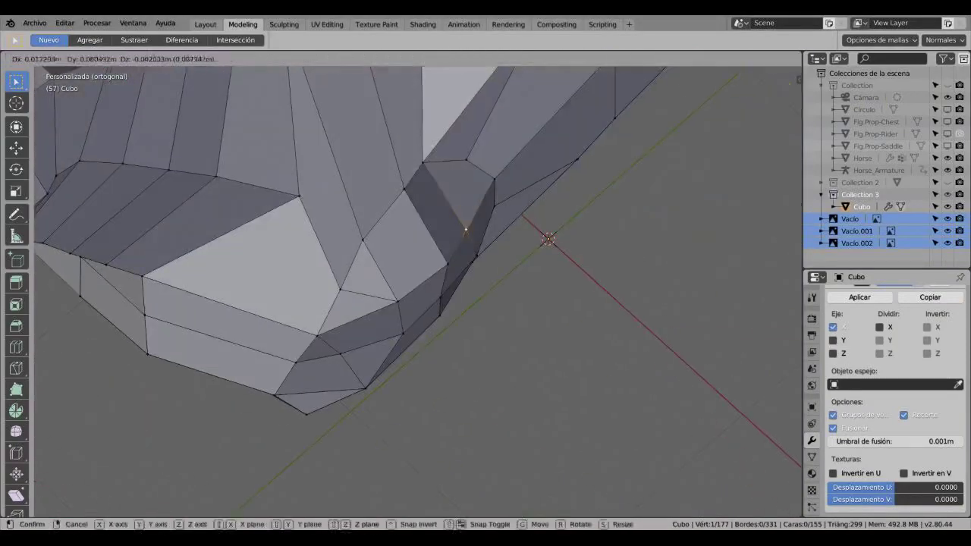
# Step: Knife-cut a new edge under the shoulder in the right side view
pyautogui.moveTo(428, 270); pyautogui.dragTo(498, 184, button='middle')
pyautogui.scroll(-5, 417, 288)
pyautogui.press('KP_3')
pyautogui.scroll(5, 417, 288)
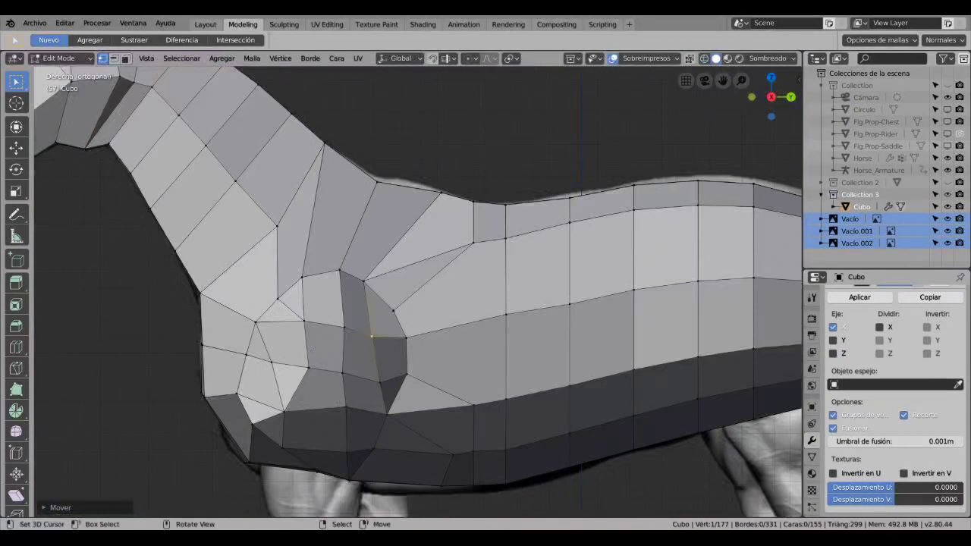
pyautogui.press('Return')
pyautogui.press('g')
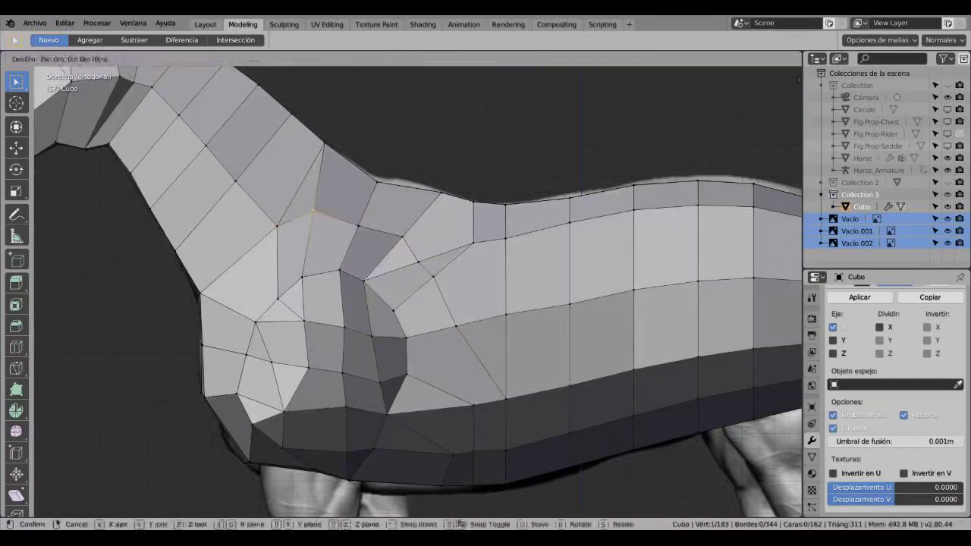
pyautogui.scroll(-2, 401, 288)
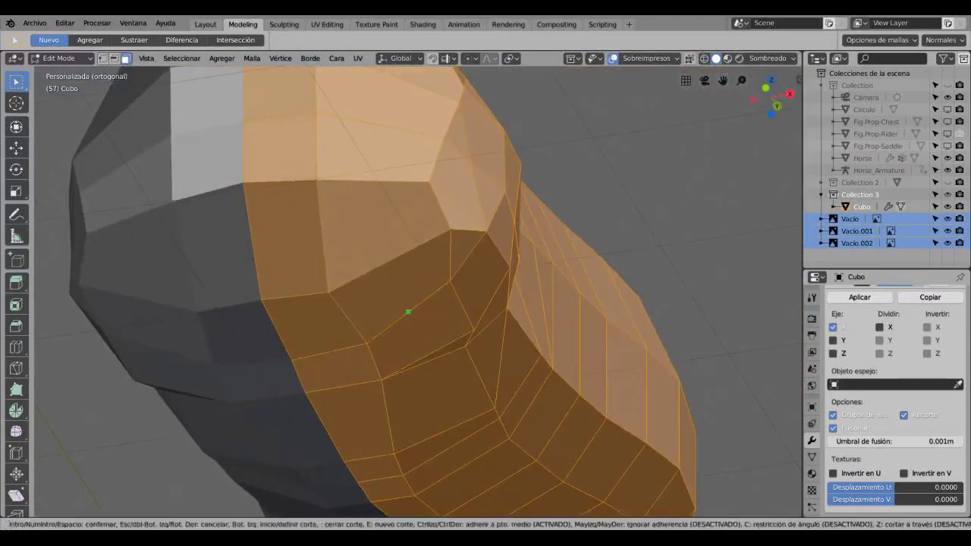
pyautogui.press('Return')
pyautogui.click(387, 303)
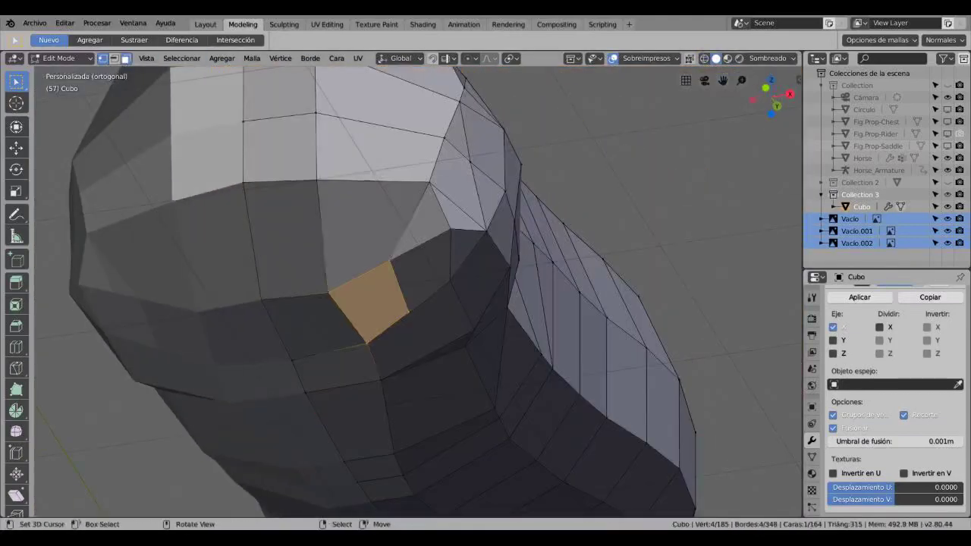
# Step: Slide a vertex of the new cut along its edge with Shift+V
pyautogui.click(391, 260)
pyautogui.hotkey('shift', 'v')
pyautogui.press('Return')
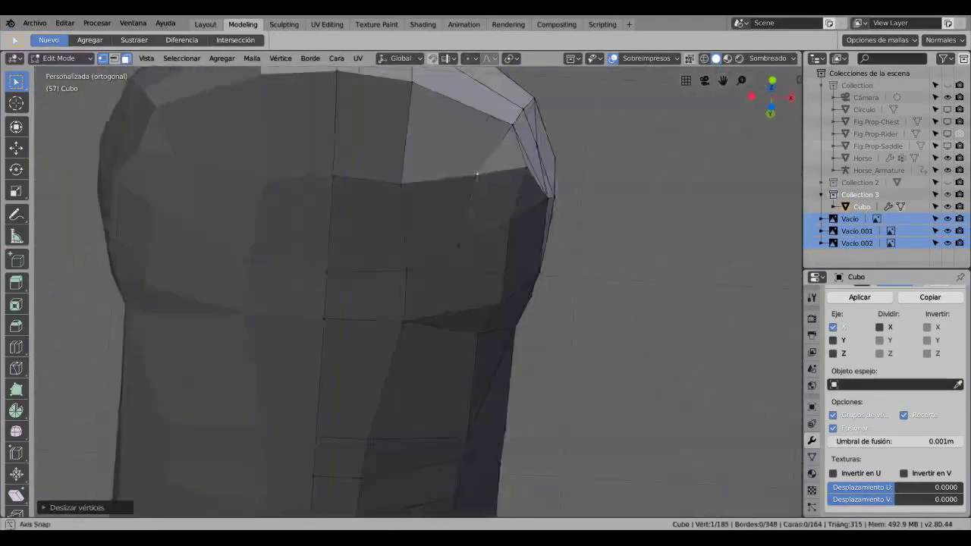
pyautogui.moveTo(379, 326); pyautogui.dragTo(455, 303, button='middle')
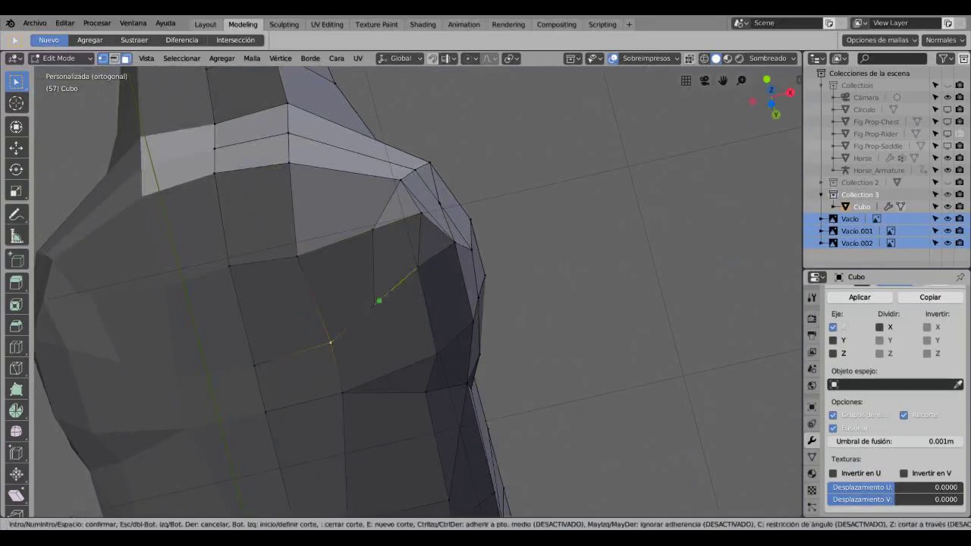
pyautogui.press('Return')
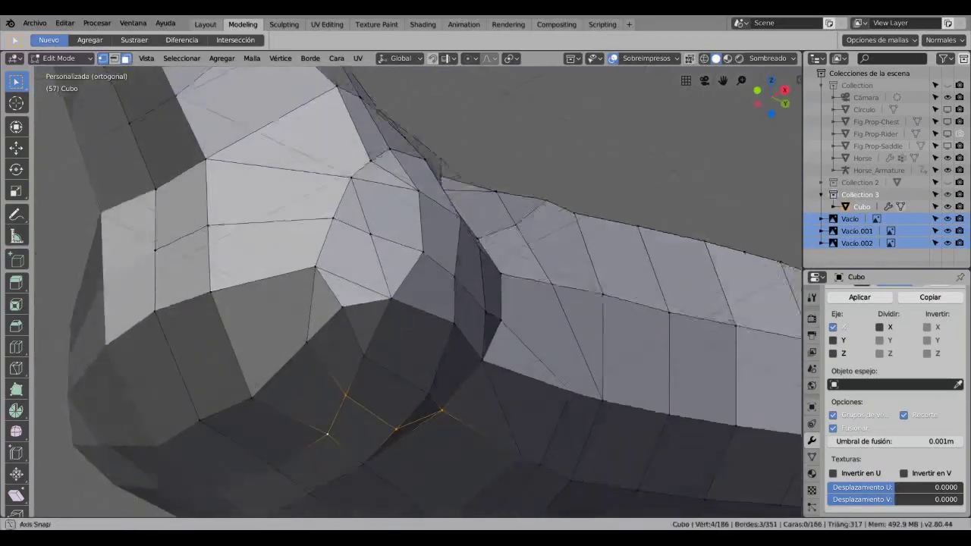
# Step: Circle-select and grow the rounded face patch under the shoulder for the leg
pyautogui.moveTo(424, 392); pyautogui.dragTo(406, 319, button='middle')
pyautogui.press('c')
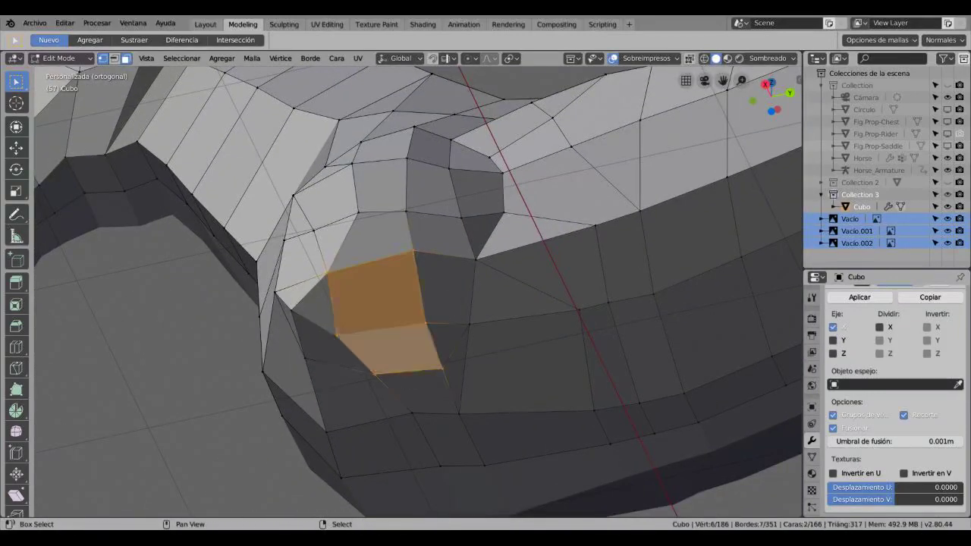
pyautogui.press('ctrl+KP_Add')
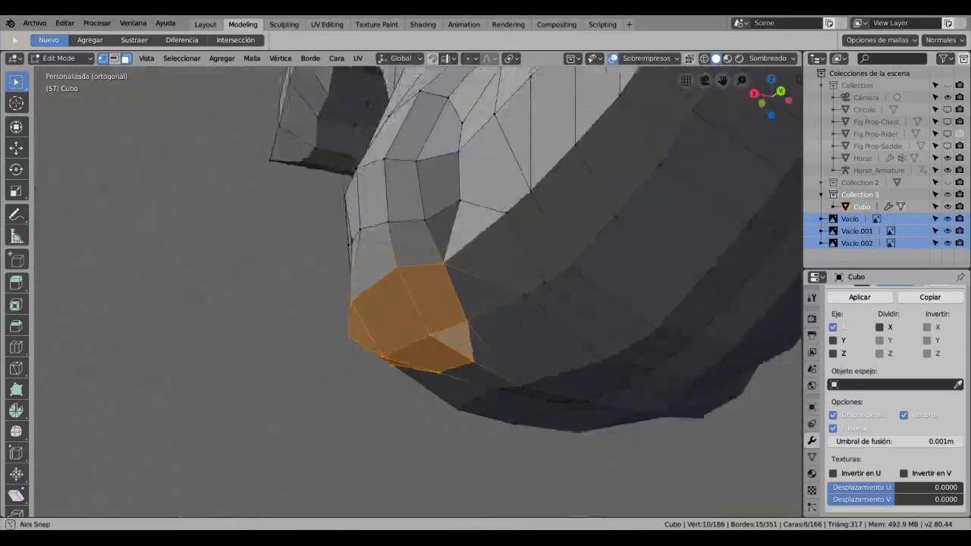
pyautogui.moveTo(417, 341); pyautogui.dragTo(341, 319, button='middle')
pyautogui.moveTo(417, 304); pyautogui.dragTo(379, 288, button='middle')
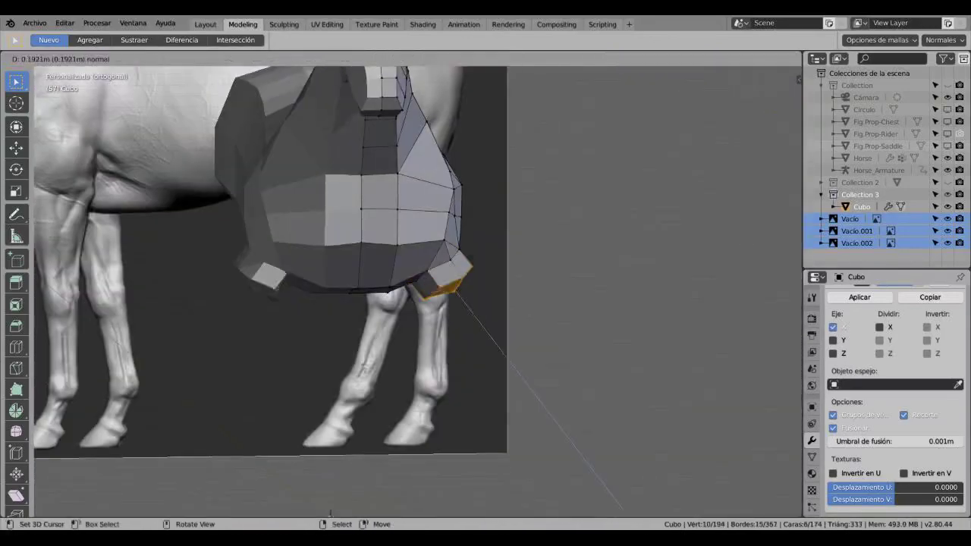
# Step: Extrude the shoulder patch downward into a leg stump and narrow its end
pyautogui.hotkey('alt', 'z')
pyautogui.press('e')
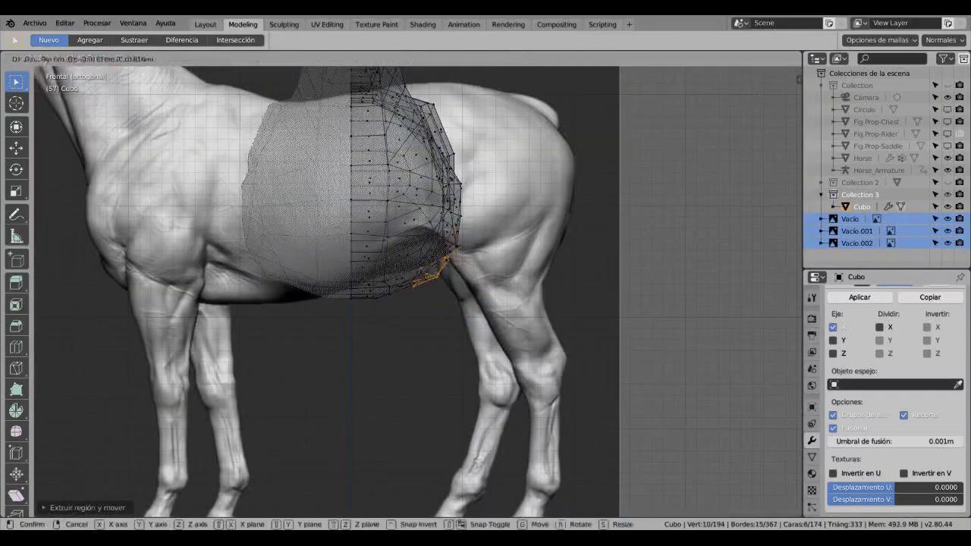
pyautogui.press('Return')
pyautogui.press('KP_3')
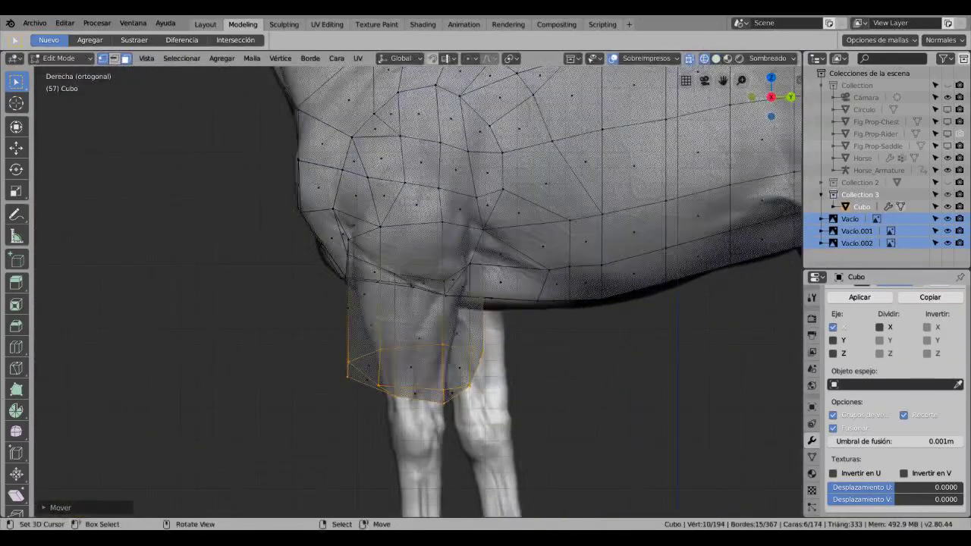
pyautogui.press('s')
pyautogui.press('Return')
pyautogui.moveTo(417, 304); pyautogui.dragTo(379, 288, button='middle')
pyautogui.hotkey('alt', 'z')
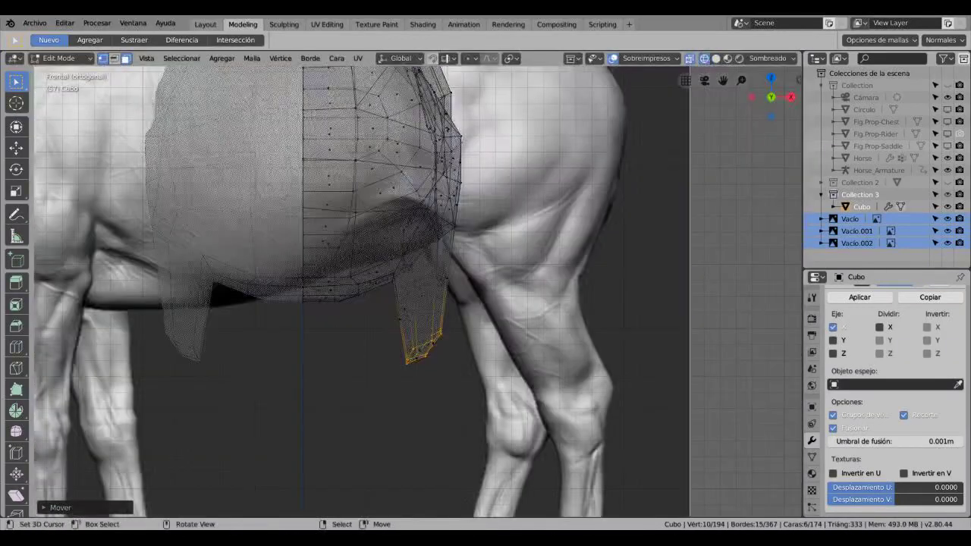
pyautogui.press('g')
# Step: Select a path of leg vertices and pull them toward the reference outline
pyautogui.moveTo(347, 249)
pyautogui.keyDown('alt'); pyautogui.mouseDown(button='middle')
pyautogui.moveTo(394, 258)
pyautogui.moveTo(379, 250)
pyautogui.mouseUp(button='middle'); pyautogui.keyUp('alt')
pyautogui.hotkey('alt', 'z')
pyautogui.press('c')
pyautogui.hotkey('alt', 'a')
pyautogui.hotkey('alt', 'z')
pyautogui.keyDown('ctrl'); pyautogui.click(407, 206); pyautogui.keyUp('ctrl')
pyautogui.keyDown('alt'); pyautogui.moveTo(406, 206); pyautogui.dragTo(335, 296, button='middle'); pyautogui.keyUp('alt')
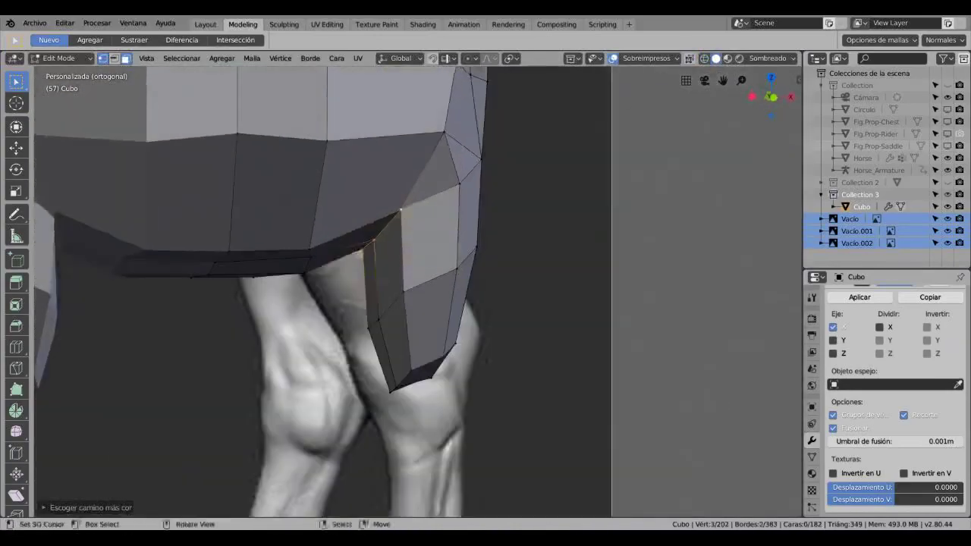
pyautogui.click(361, 257)
pyautogui.moveTo(361, 257)
pyautogui.mouseDown(button='middle')
pyautogui.moveTo(364, 227)
pyautogui.moveTo(380, 228)
pyautogui.mouseUp(button='middle')
pyautogui.hotkey('alt', 'z')
# Step: Move individual leg vertices to follow the reference leg
pyautogui.hotkey('alt', 'z')
pyautogui.scroll(3, 382, 270)
pyautogui.click(347, 281)
pyautogui.hotkey('alt', 'z')
pyautogui.moveTo(346, 281)
pyautogui.mouseDown(button='middle')
pyautogui.moveTo(334, 268)
pyautogui.moveTo(303, 289)
pyautogui.mouseUp(button='middle')
pyautogui.hotkey('alt', 'z')
pyautogui.hotkey('alt', 'z')
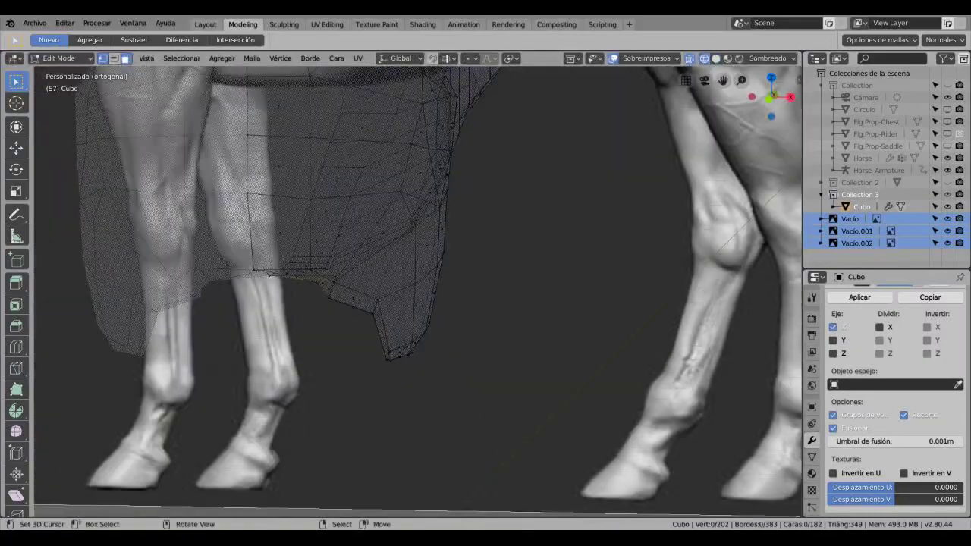
pyautogui.scroll(3, 304, 303)
pyautogui.press('c')
pyautogui.hotkey('alt', 'z')
pyautogui.moveTo(288, 363)
pyautogui.mouseDown(button='middle')
pyautogui.moveTo(341, 333)
pyautogui.moveTo(395, 326)
pyautogui.mouseUp(button='middle')
pyautogui.scroll(-2, 409, 322)
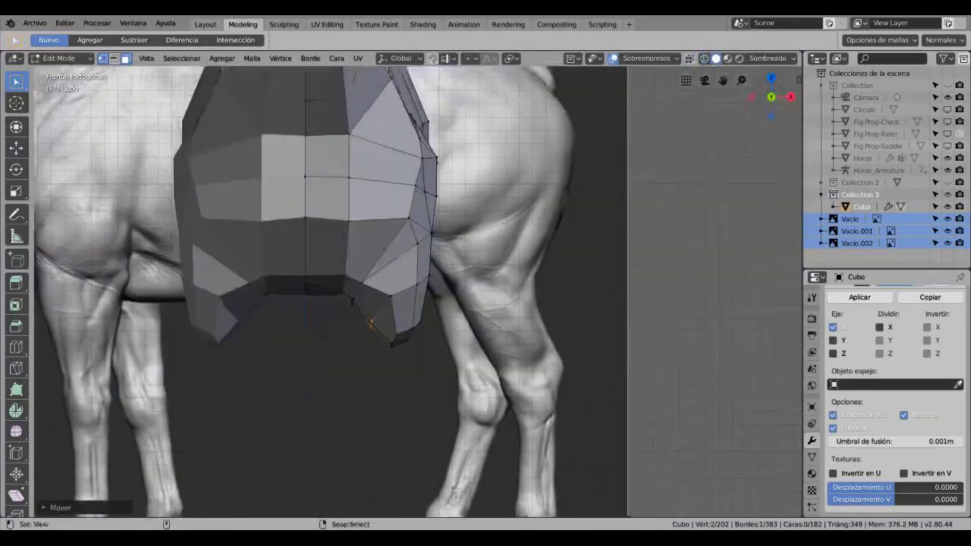
pyautogui.hotkey('alt', 'z')
pyautogui.press('Escape')
pyautogui.scroll(2, 434, 321)
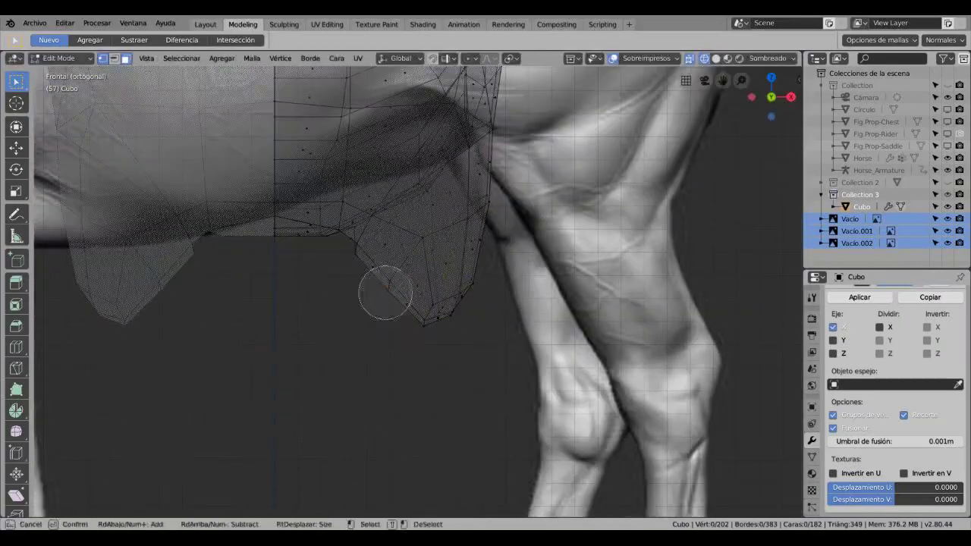
pyautogui.hotkey('alt', 'z')
# Step: In right side view, adjust the vertices and bottom face at the leg's lower edge
pyautogui.hotkey('alt', 'z')
pyautogui.press('KP_3')
pyautogui.press('g')
pyautogui.click(410, 318)
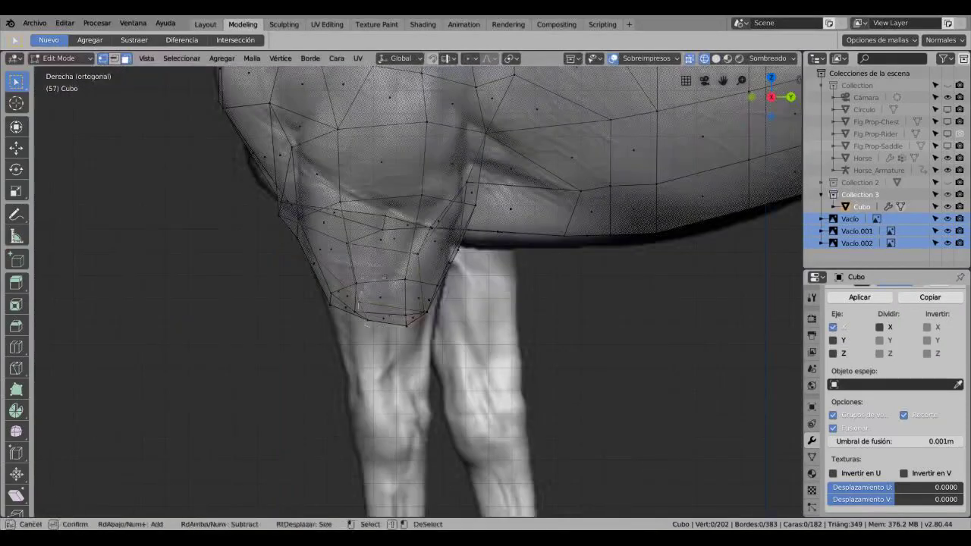
pyautogui.press('Escape')
pyautogui.hotkey('alt', 'z')
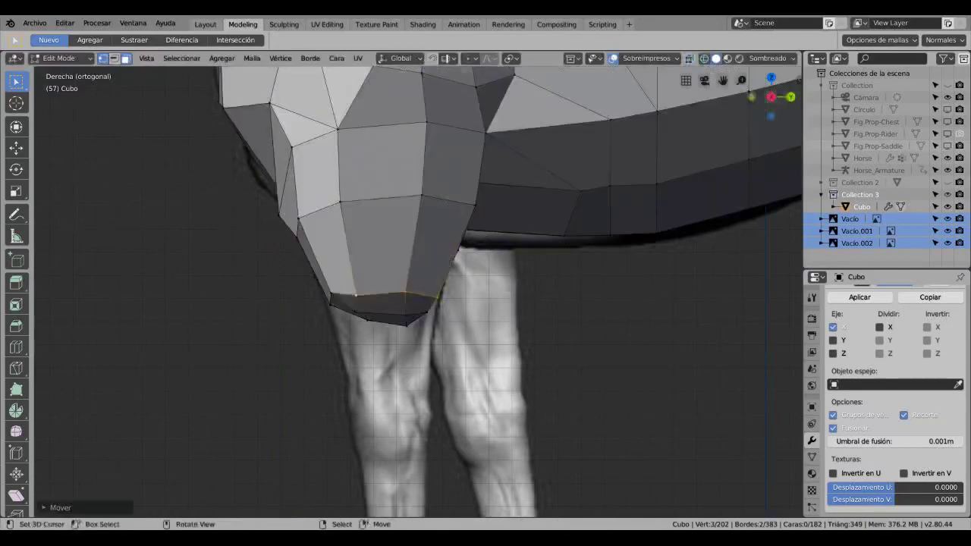
pyautogui.hotkey('alt', 'z')
pyautogui.scroll(3, 430, 257)
pyautogui.click(326, 311)
pyautogui.hotkey('alt', 'z')
pyautogui.press('g')
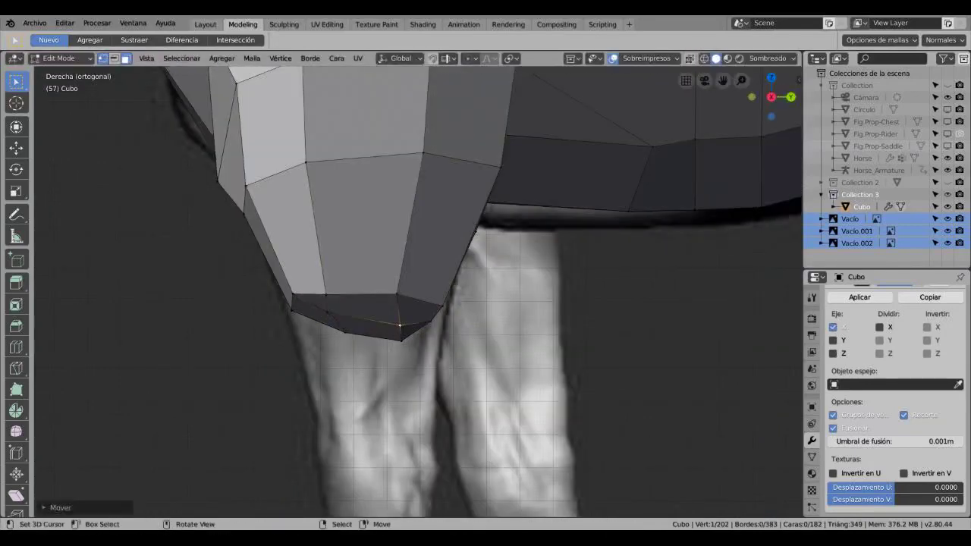
pyautogui.hotkey('alt', 'z')
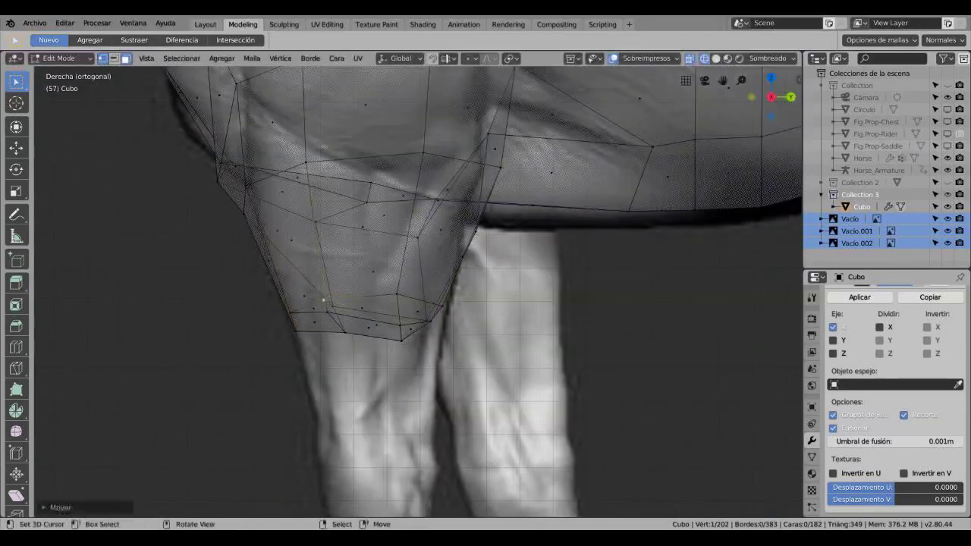
pyautogui.hotkey('alt', 'z')
pyautogui.press('g')
# Step: Circle-select the leg bottom and orbit to check the leg shape
pyautogui.hotkey('alt', 'z')
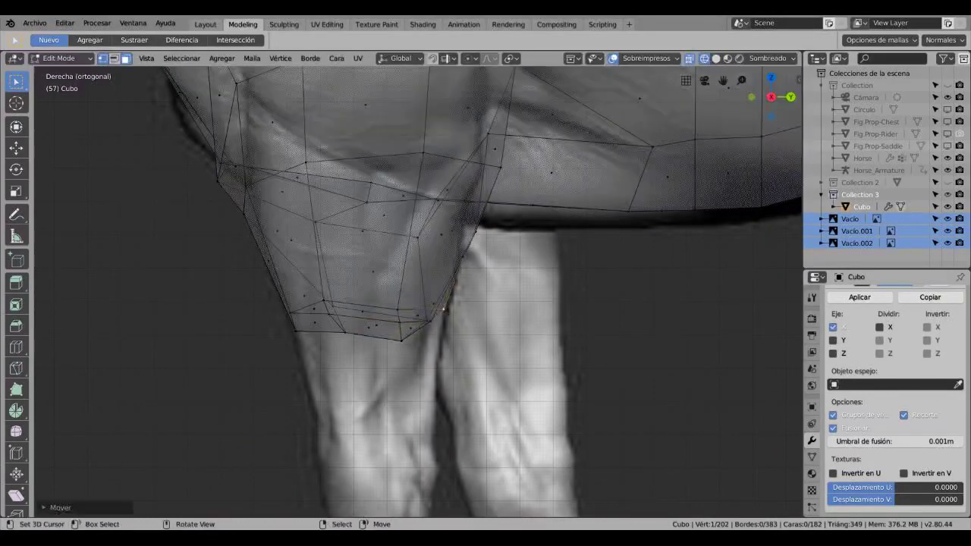
pyautogui.hotkey('alt', 'z')
pyautogui.scroll(-2, 436, 327)
pyautogui.hotkey('alt', 'z')
pyautogui.press('c')
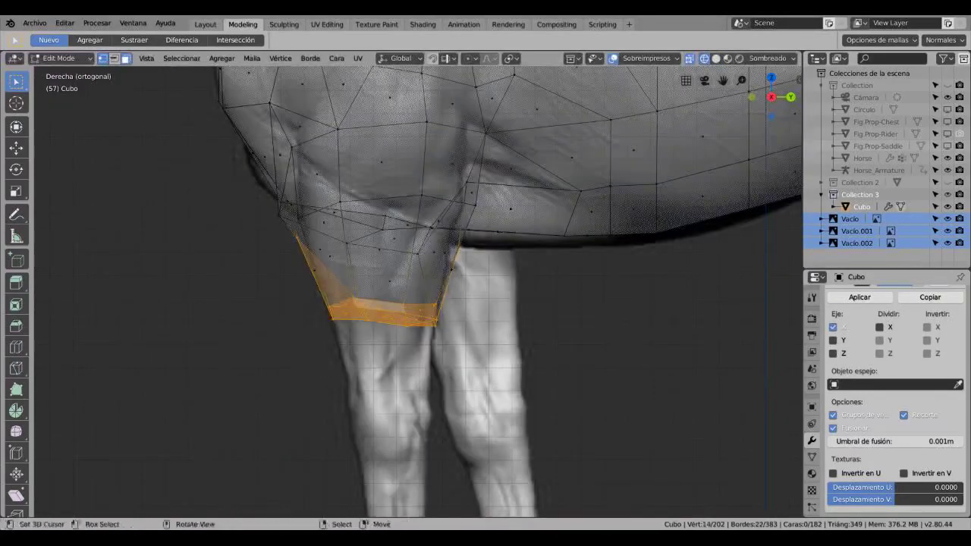
pyautogui.press('Escape')
pyautogui.hotkey('alt', 'z')
pyautogui.moveTo(306, 247)
pyautogui.mouseDown(button='middle')
pyautogui.moveTo(409, 349)
pyautogui.moveTo(347, 359)
pyautogui.mouseUp(button='middle')
# Step: In front view, line up a leg vertex with the reference
pyautogui.press('KP_1')
pyautogui.scroll(2, 347, 359)
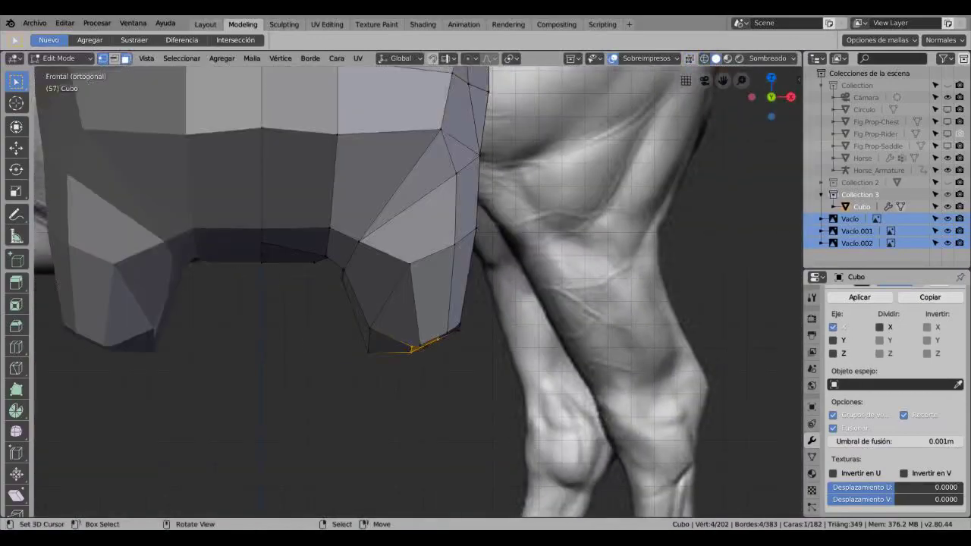
pyautogui.hotkey('alt', 'z')
pyautogui.press('c')
pyautogui.press('Escape')
pyautogui.hotkey('alt', 'z')
pyautogui.press('g')
pyautogui.hotkey('alt', 'z')
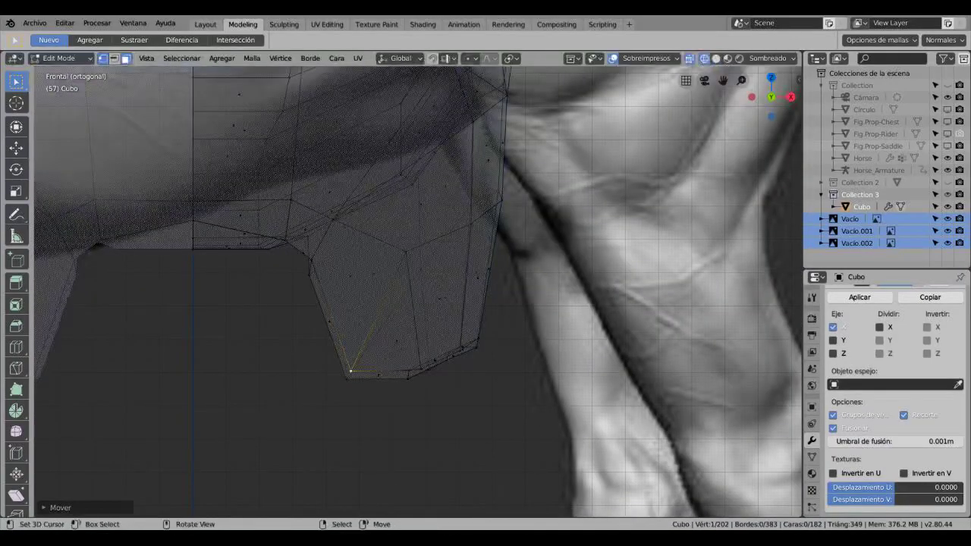
# Step: Knife-cut a new edge across the leg's lower end and select that edge ring
pyautogui.hotkey('alt', 'z')
pyautogui.moveTo(346, 360)
pyautogui.mouseDown(button='middle')
pyautogui.moveTo(349, 320)
pyautogui.moveTo(379, 310)
pyautogui.moveTo(420, 265)
pyautogui.mouseUp(button='middle')
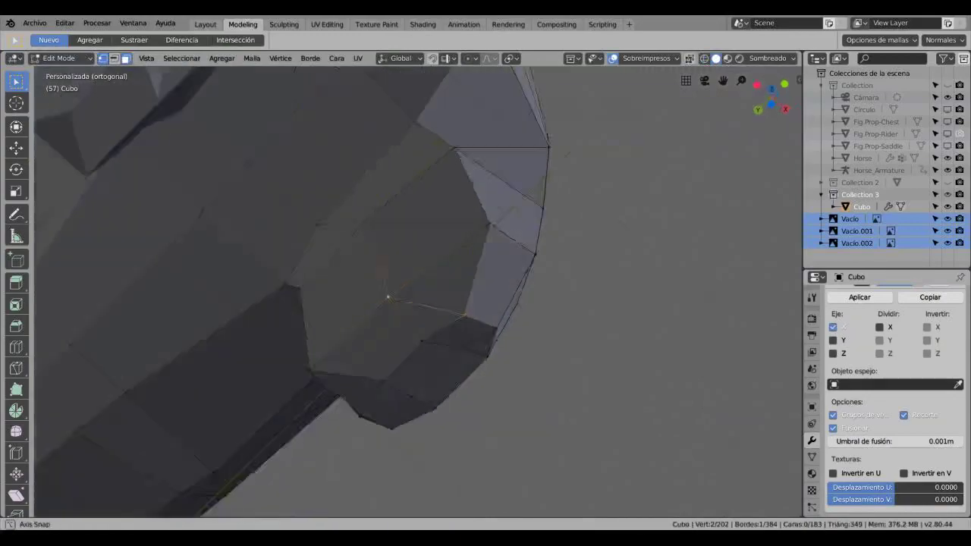
pyautogui.press('Return')
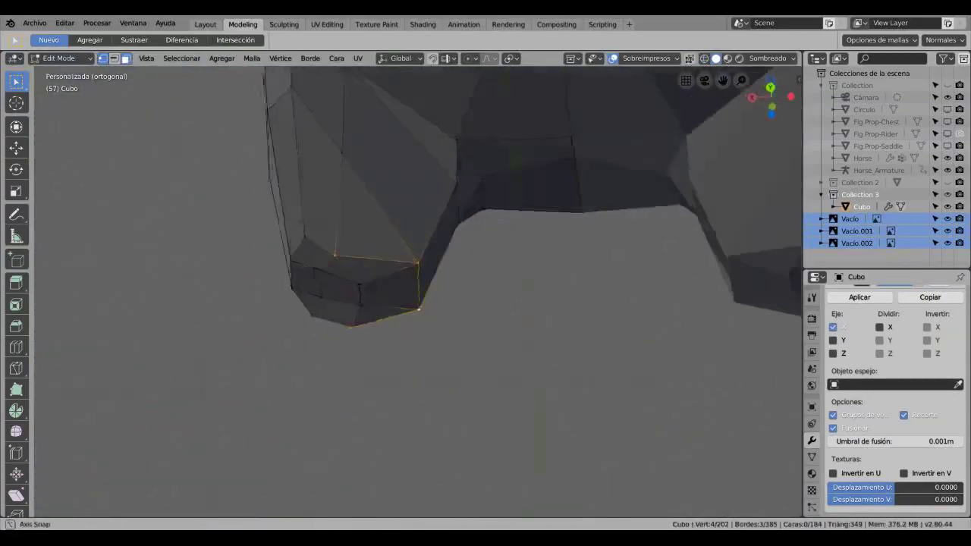
pyautogui.scroll(-3, 420, 264)
pyautogui.hotkey('alt', 'z')
pyautogui.press('c')
pyautogui.click(327, 284)
pyautogui.scroll(-5, 420, 264)
# Step: Enlarge the front leg's bottom edge ring in side view and nudge a vertex at the leg bottom
pyautogui.press('KP_Decimal')
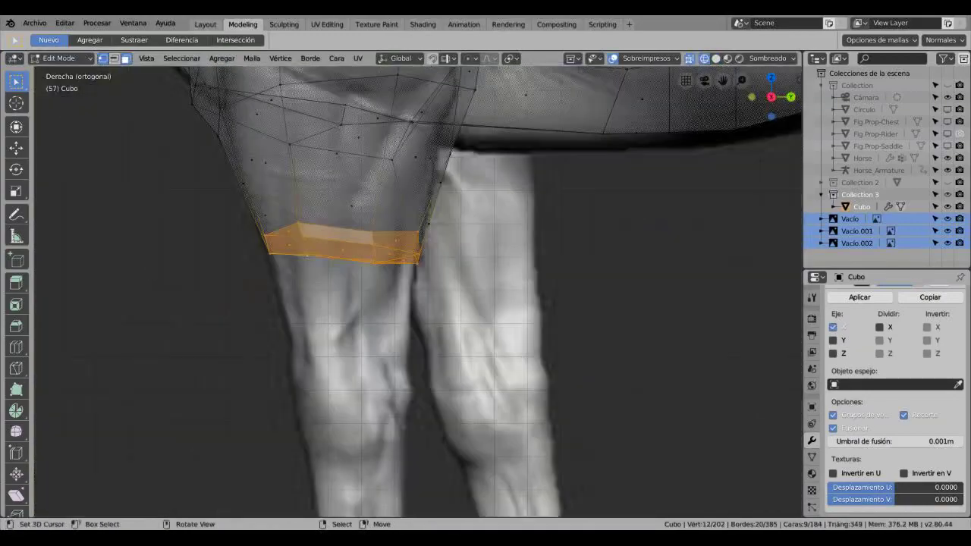
pyautogui.press('KP_3')
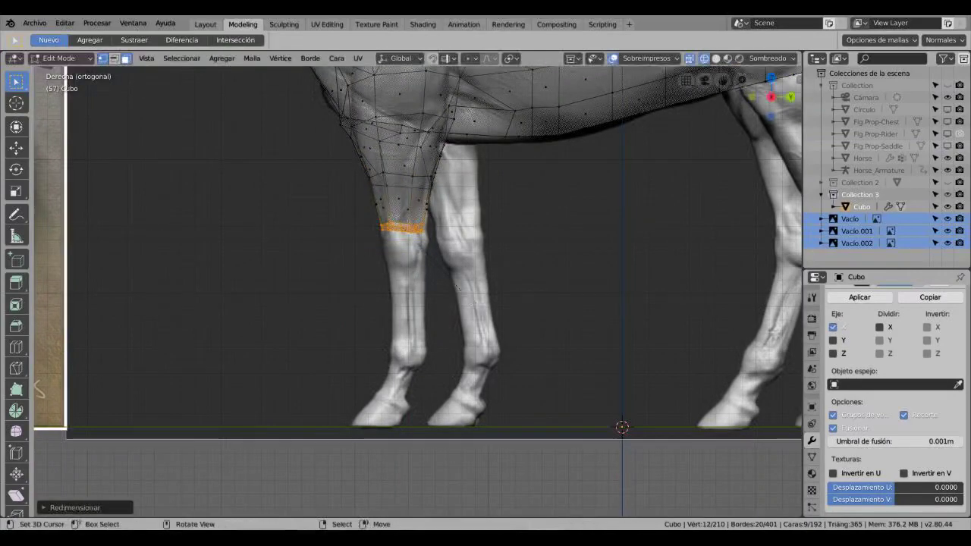
pyautogui.scroll(3, 455, 286)
pyautogui.scroll(2, 455, 287)
pyautogui.press('s')
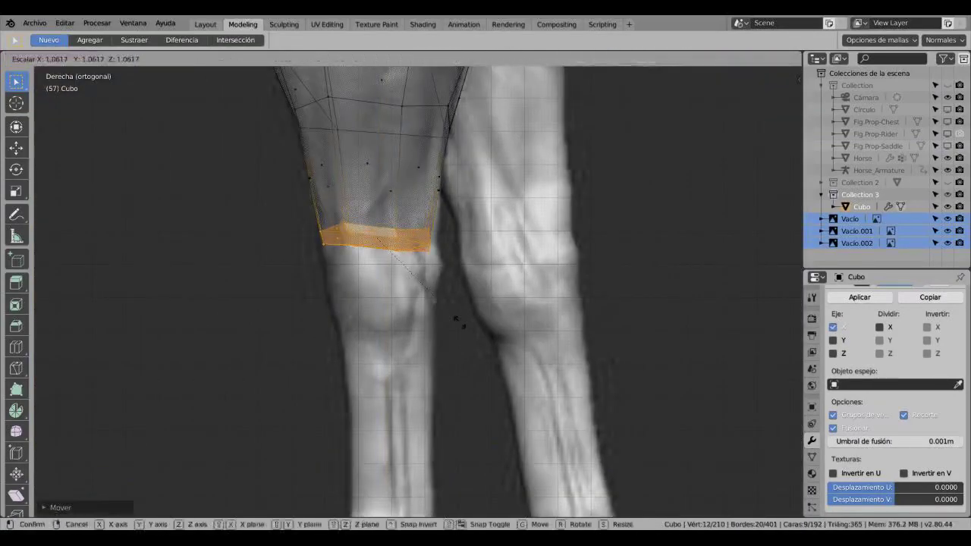
pyautogui.click(456, 321)
pyautogui.hotkey('alt', 'z')
pyautogui.moveTo(456, 322); pyautogui.dragTo(417, 326, button='middle')
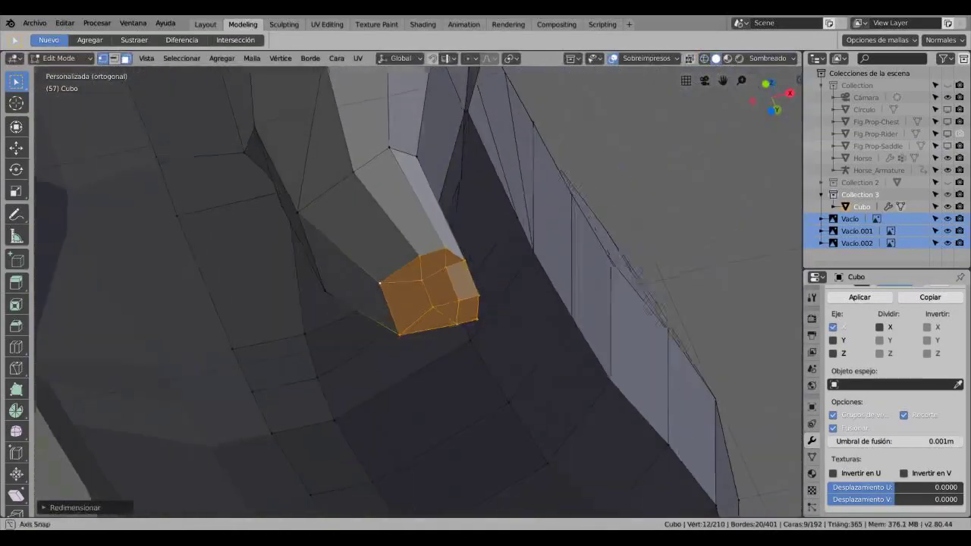
pyautogui.moveTo(379, 283); pyautogui.dragTo(386, 282)
# Step: Select the leg's bottom vertices in front view and move them to level the leg end
pyautogui.press('KP_1')
pyautogui.hotkey('alt', 'z')
pyautogui.scroll(-3, 444, 320)
pyautogui.press('c')
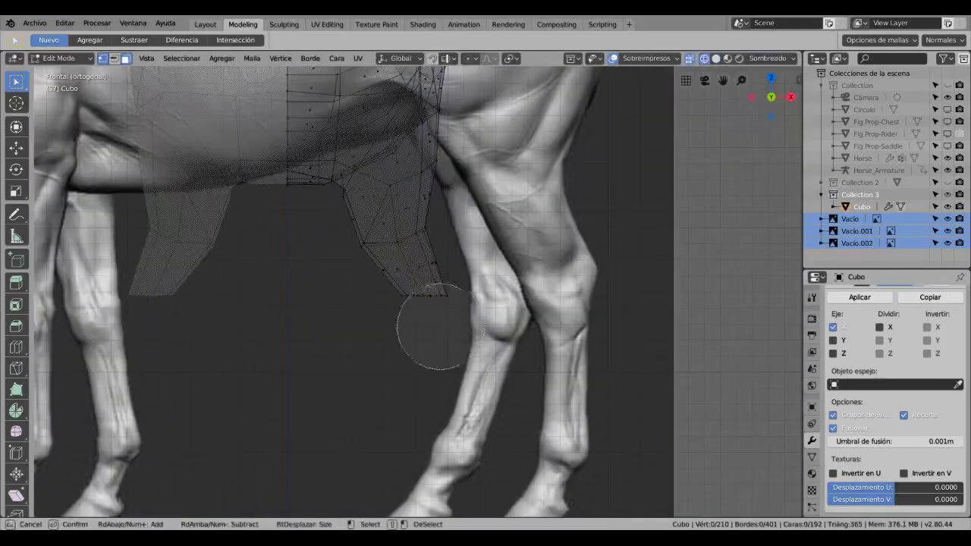
pyautogui.moveTo(444, 304); pyautogui.dragTo(402, 294)
pyautogui.press('g')
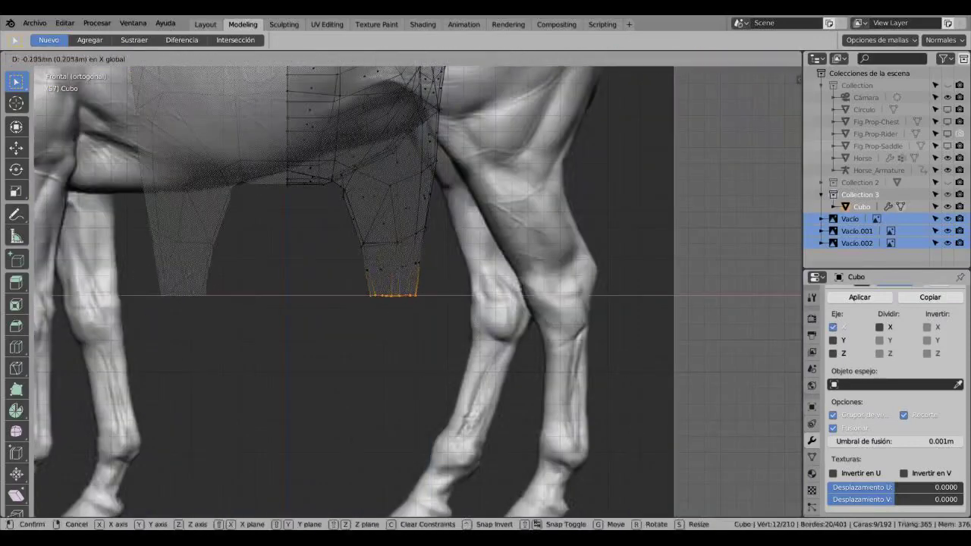
pyautogui.click(417, 296)
# Step: Reposition a few head vertices and merge them together
pyautogui.hotkey('alt', 'z')
pyautogui.scroll(-2, 417, 296)
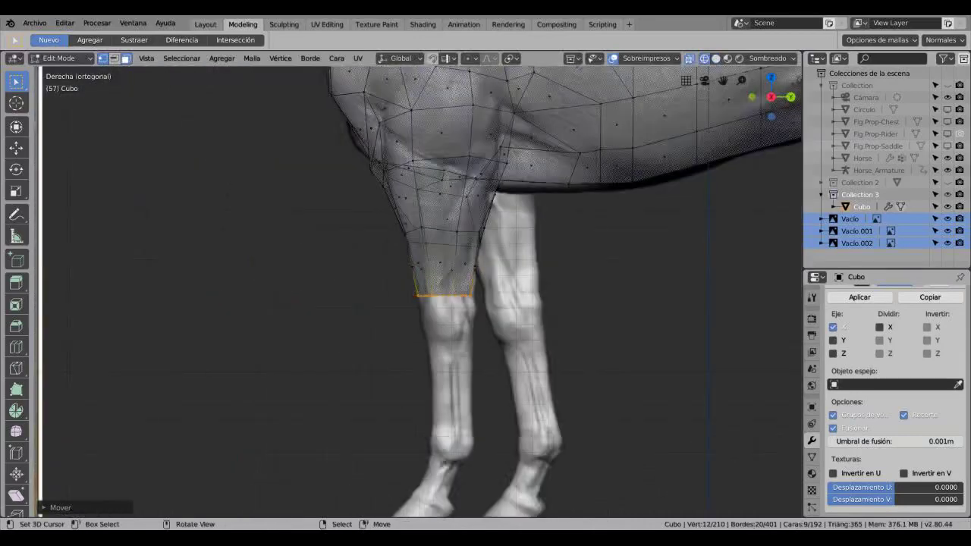
pyautogui.moveTo(417, 296); pyautogui.dragTo(455, 318, button='middle')
pyautogui.scroll(2, 430, 270)
pyautogui.click(430, 271)
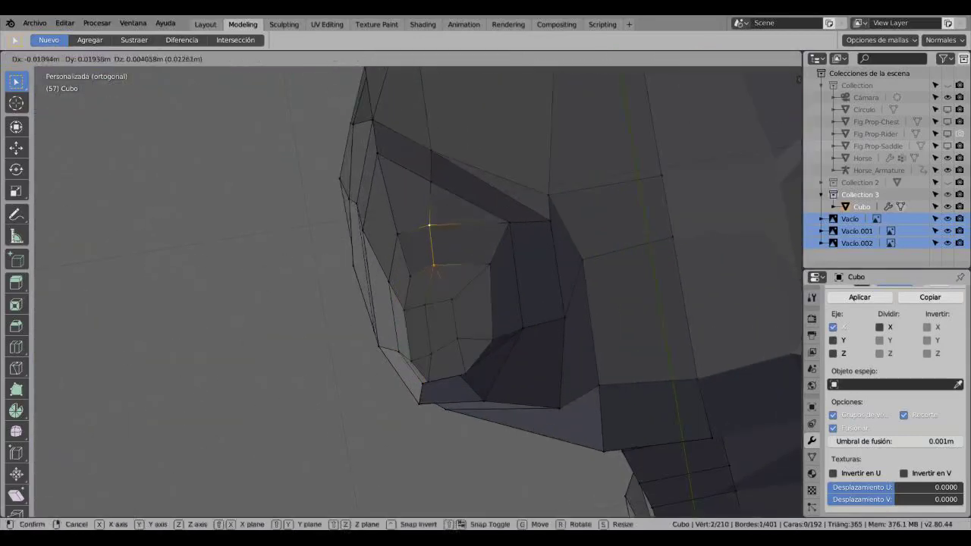
pyautogui.click(429, 225)
pyautogui.moveTo(429, 225); pyautogui.dragTo(470, 235, button='middle')
pyautogui.press('g')
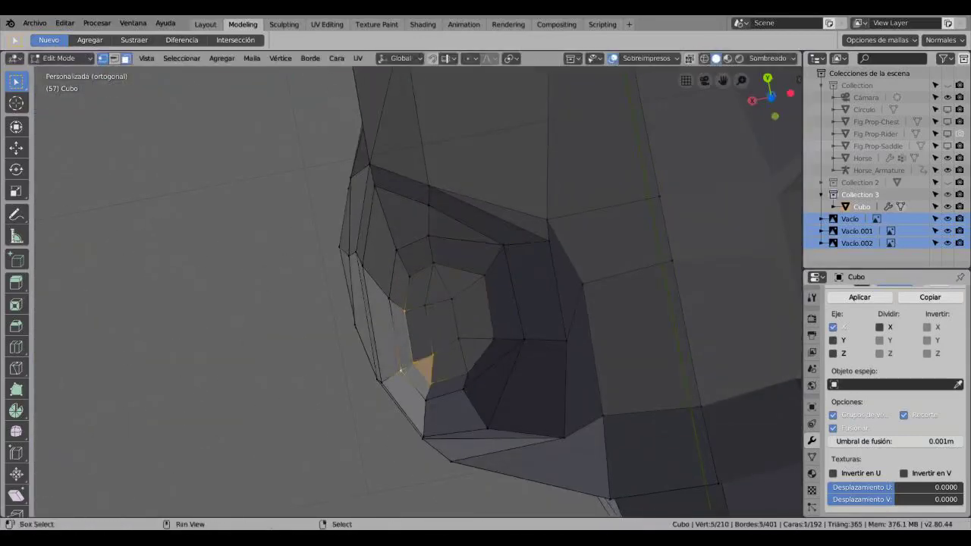
pyautogui.click(439, 322)
pyautogui.moveTo(440, 322); pyautogui.dragTo(470, 311, button='middle')
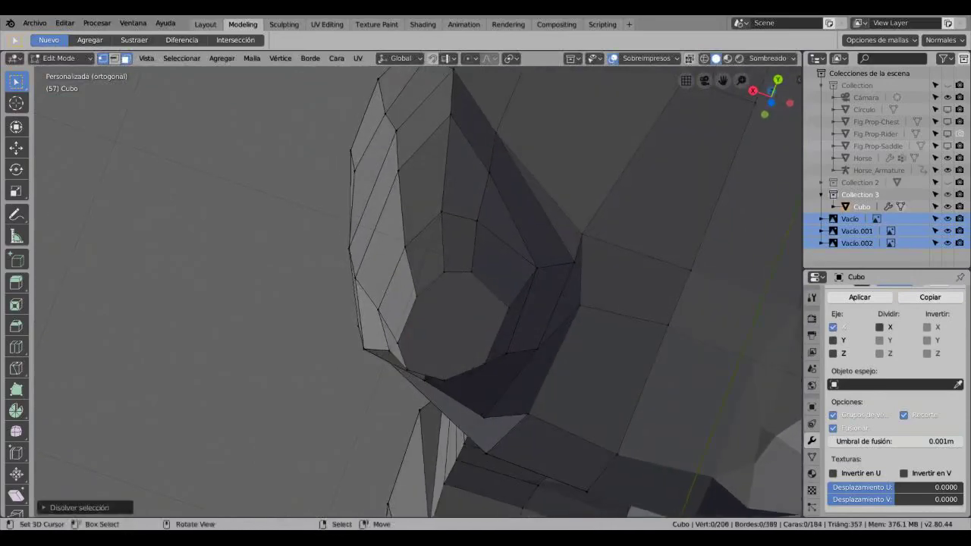
pyautogui.press('m')
pyautogui.click(429, 349)
# Step: Select the front leg's bottom edge vertices in X-ray, checking front and side views
pyautogui.press('KP_1')
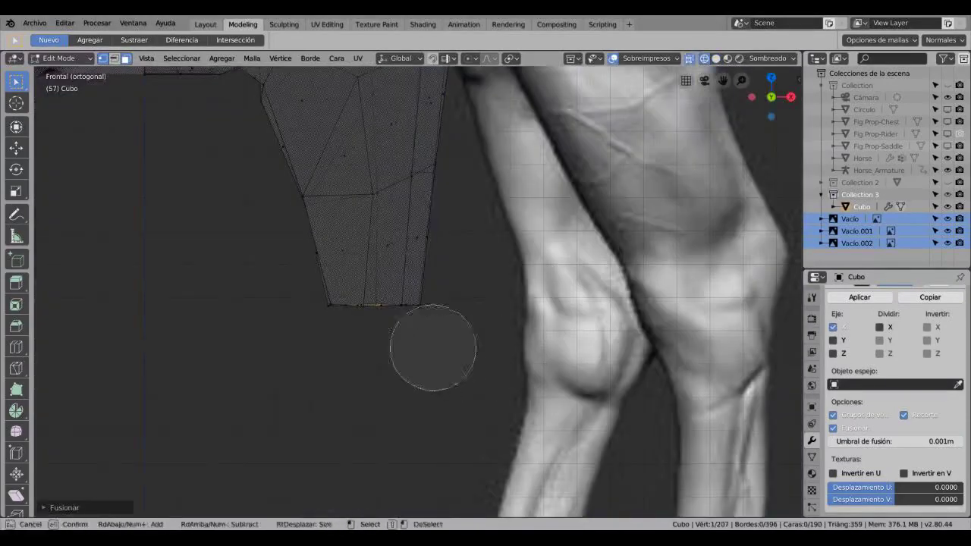
pyautogui.hotkey('alt', 'z')
pyautogui.moveTo(427, 347); pyautogui.dragTo(357, 280)
pyautogui.scroll(-3, 352, 292)
pyautogui.press('KP_3')
pyautogui.scroll(5, 353, 292)
# Step: Extrude the leg's bottom loop down twice and scale the new loop smaller
pyautogui.press('e')
pyautogui.press('s')
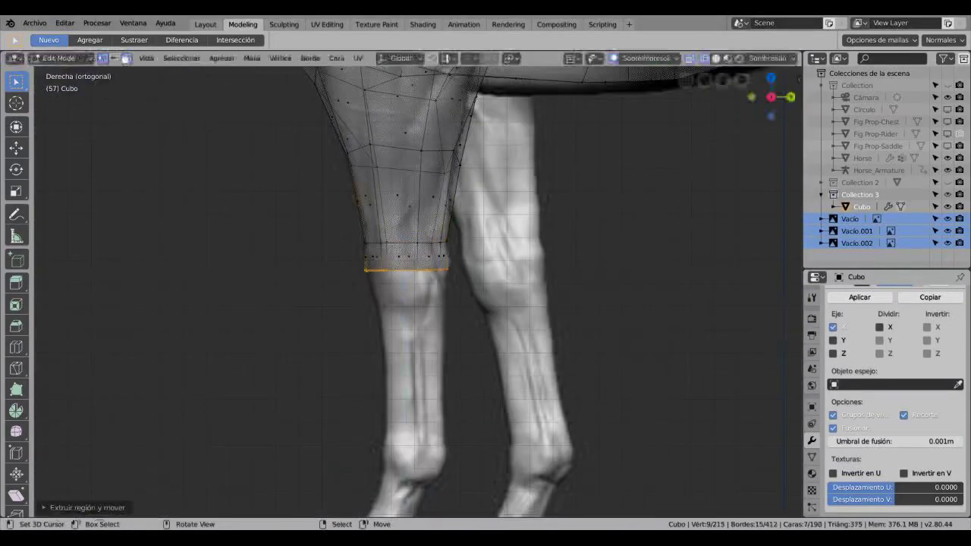
pyautogui.press('e')
pyautogui.press('Return')
pyautogui.press('s')
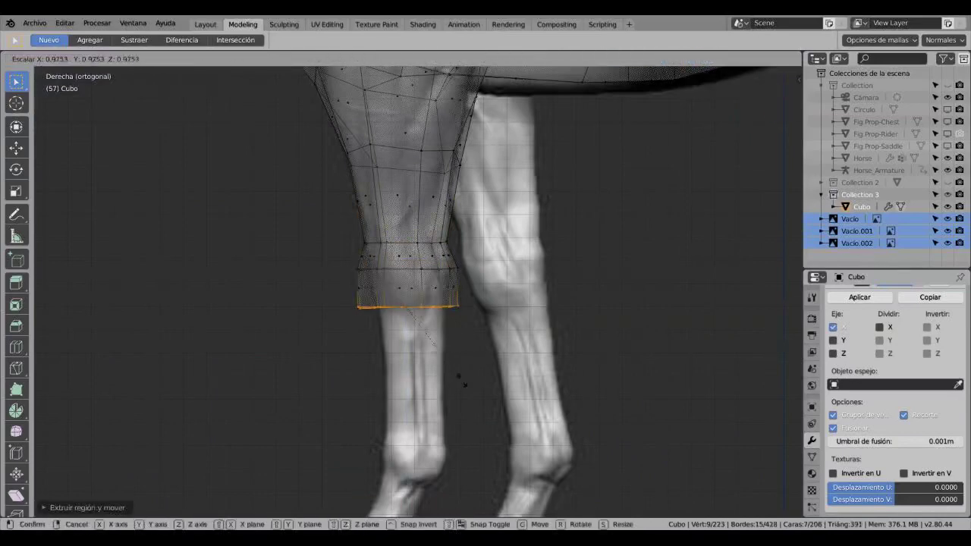
pyautogui.click(396, 376)
pyautogui.scroll(-2, 425, 303)
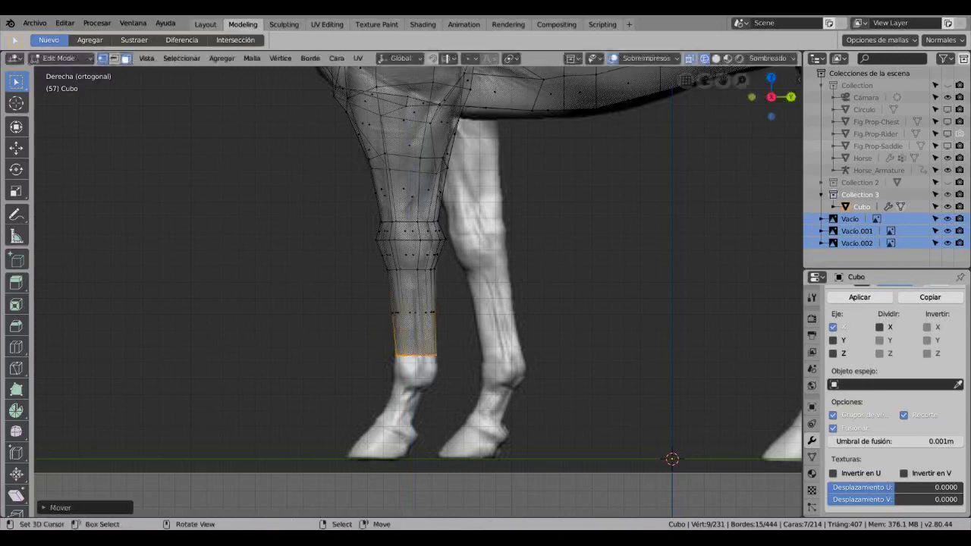
pyautogui.scroll(4, 379, 380)
# Step: Extrude the bottom loop toward the hoof and select the lower leg faces
pyautogui.press('e')
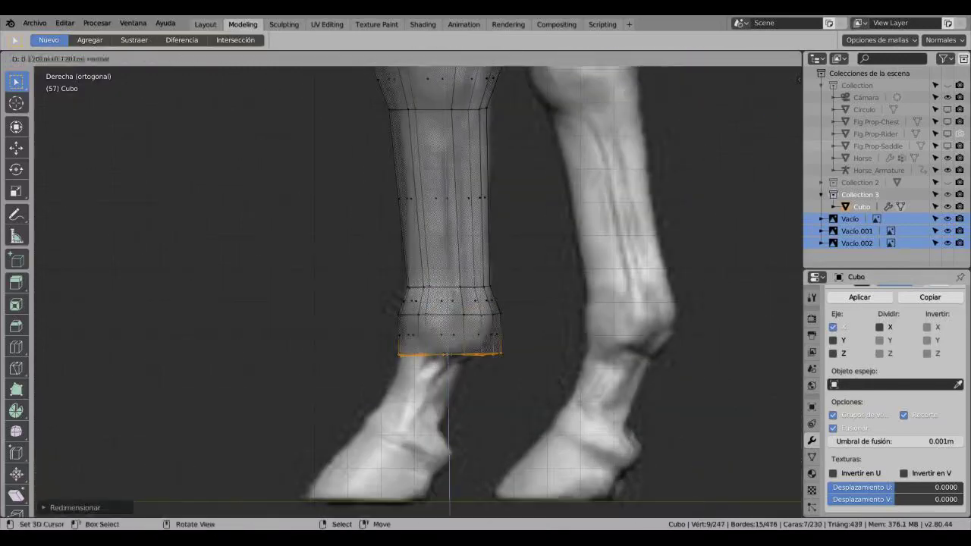
pyautogui.click(506, 453)
pyautogui.scroll(3, 455, 364)
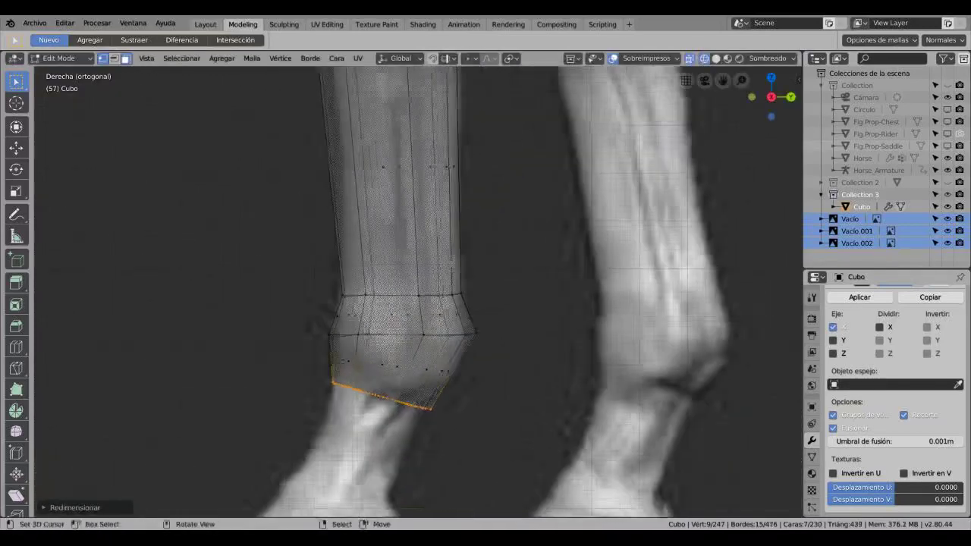
pyautogui.press('c')
pyautogui.moveTo(498, 347); pyautogui.dragTo(326, 353)
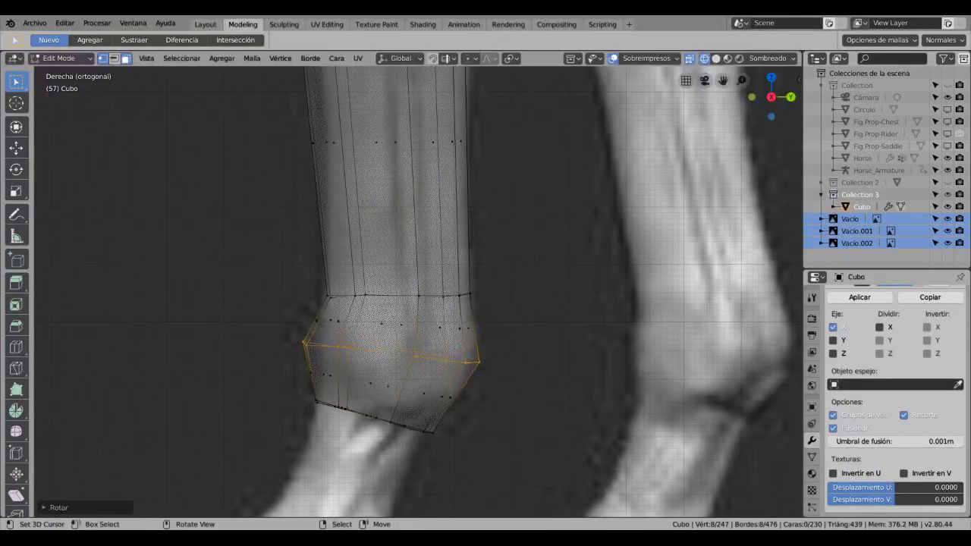
pyautogui.scroll(-4, 418, 304)
pyautogui.scroll(4, 417, 303)
# Step: Extrude and resize the bottom loop further down to form the hoof on the ground line
pyautogui.press('e')
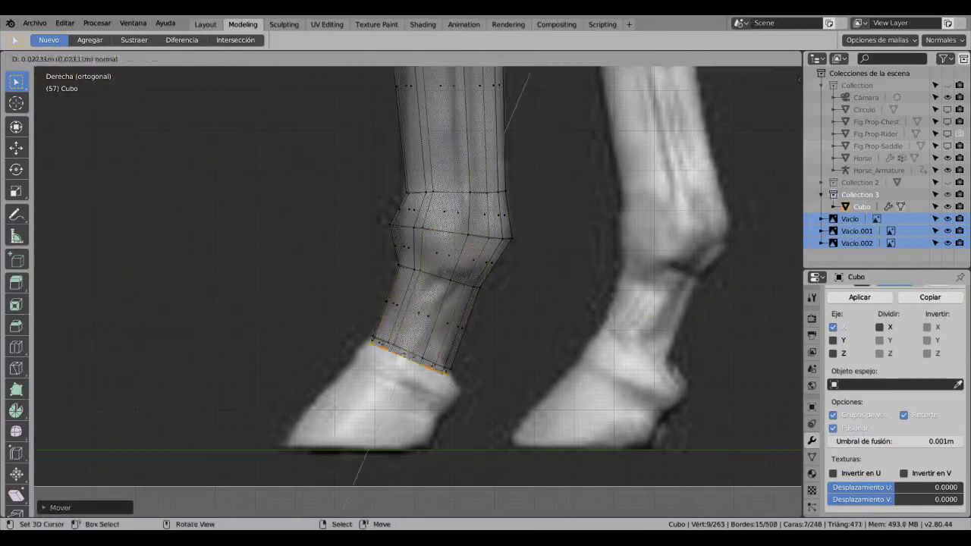
pyautogui.scroll(2, 455, 341)
pyautogui.press('s')
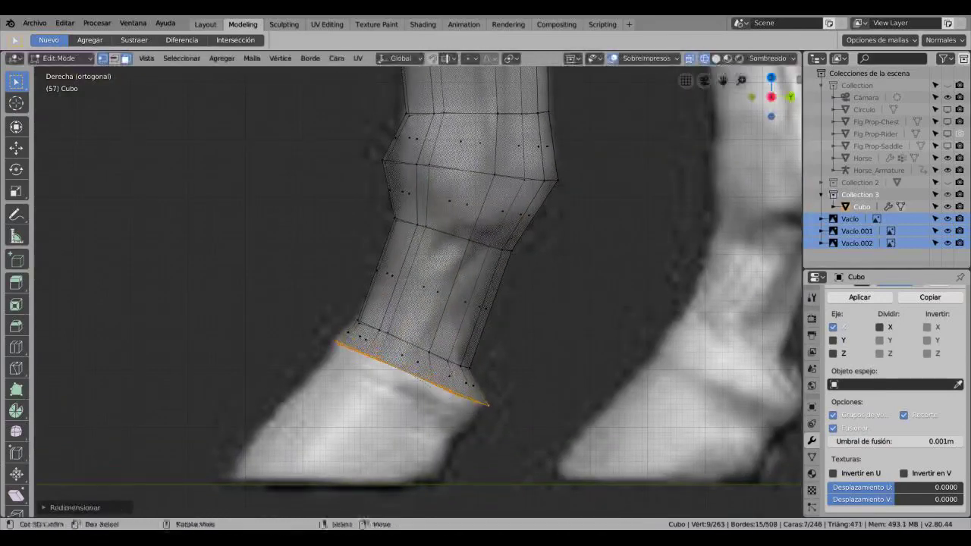
pyautogui.keyDown('shift'); pyautogui.moveTo(379, 342); pyautogui.dragTo(436, 273, button='middle'); pyautogui.keyUp('shift')
pyautogui.press('e')
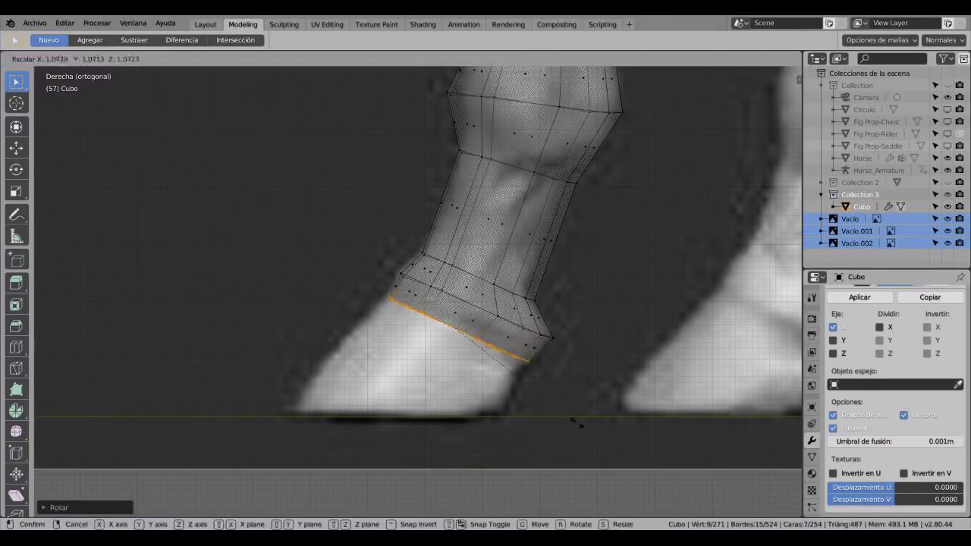
pyautogui.click(574, 420)
pyautogui.press('e')
pyautogui.click(526, 432)
pyautogui.hotkey('alt', 'a')
pyautogui.press('c')
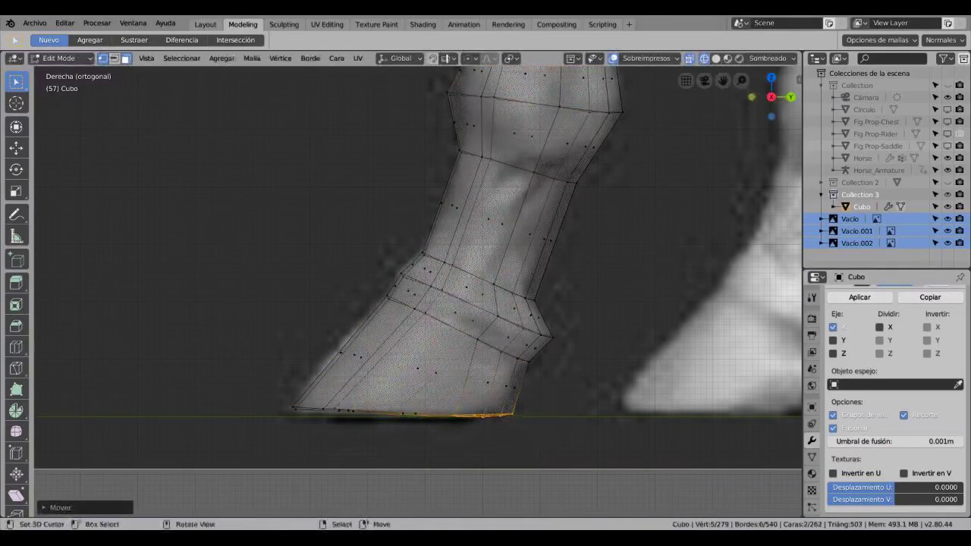
# Step: Rescale the hoof's bottom ring along the X axis to 0.7463 so its base flares
pyautogui.click(289, 411)
pyautogui.moveTo(288, 412); pyautogui.dragTo(394, 364, button='middle')
pyautogui.hotkey('alt', 'z')
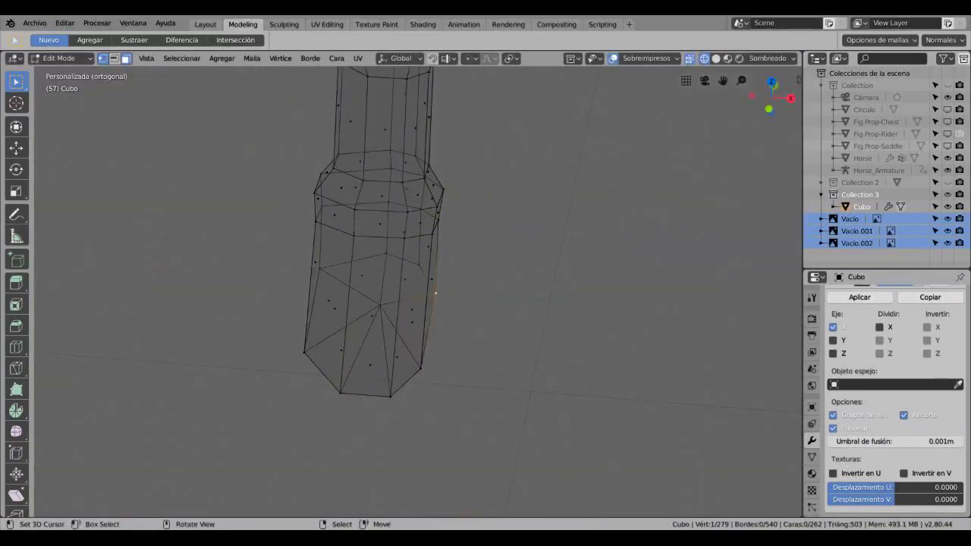
pyautogui.press('s')
pyautogui.press('x')
pyautogui.hotkey('alt', 'z')
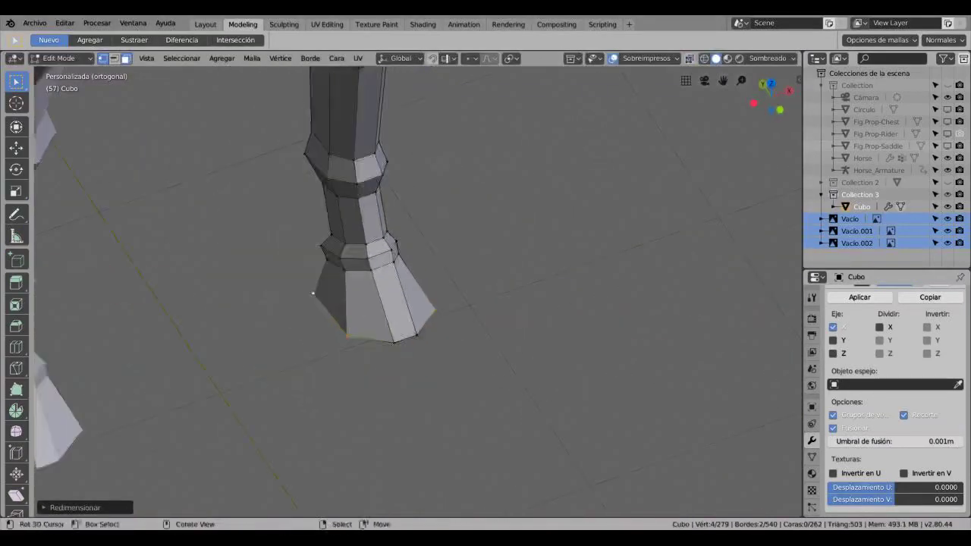
pyautogui.scroll(-4, 389, 265)
pyautogui.moveTo(380, 303)
pyautogui.mouseDown(button='middle')
pyautogui.moveTo(417, 331)
pyautogui.moveTo(394, 331)
pyautogui.mouseUp(button='middle')
pyautogui.scroll(2, 417, 331)
pyautogui.hotkey('alt', 'z')
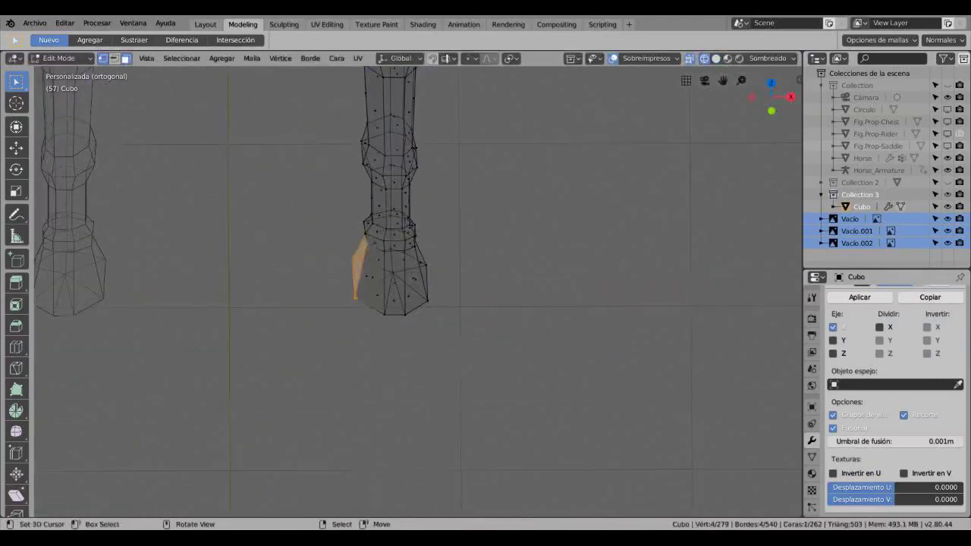
pyautogui.click(458, 283)
# Step: Check the hoof in right side view with solid shading and orbit around the whole horse
pyautogui.moveTo(458, 283); pyautogui.dragTo(424, 288, button='middle')
pyautogui.scroll(3, 424, 289)
pyautogui.press('KP_3')
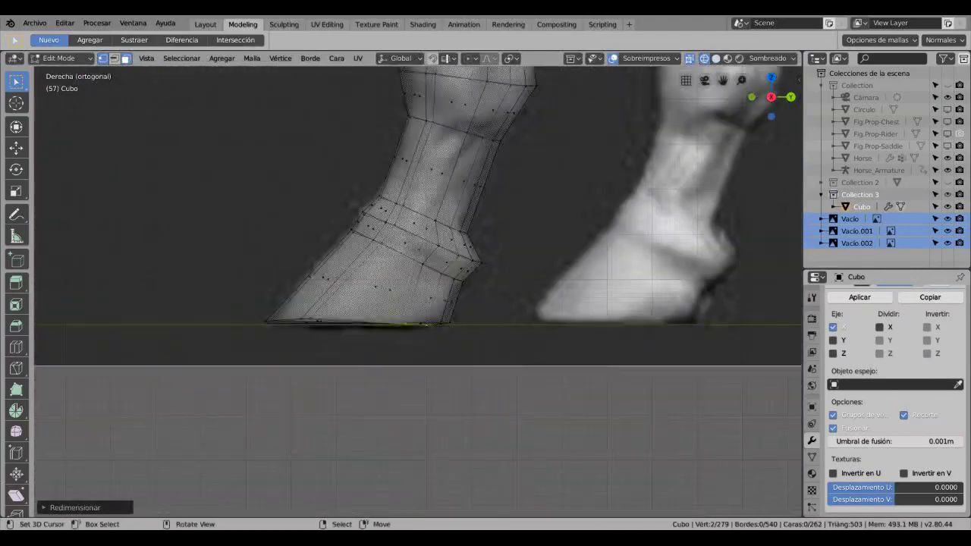
pyautogui.hotkey('alt', 'z')
pyautogui.scroll(-3, 417, 288)
pyautogui.scroll(-4, 417, 288)
pyautogui.scroll(-2, 417, 288)
pyautogui.moveTo(418, 288)
pyautogui.mouseDown(button='middle')
pyautogui.moveTo(455, 304)
pyautogui.moveTo(356, 304)
pyautogui.moveTo(379, 304)
pyautogui.mouseUp(button='middle')
# Step: Clear the selection and frame the front leg in front view with X-ray
pyautogui.press('KP_1')
pyautogui.hotkey('alt', 'z')
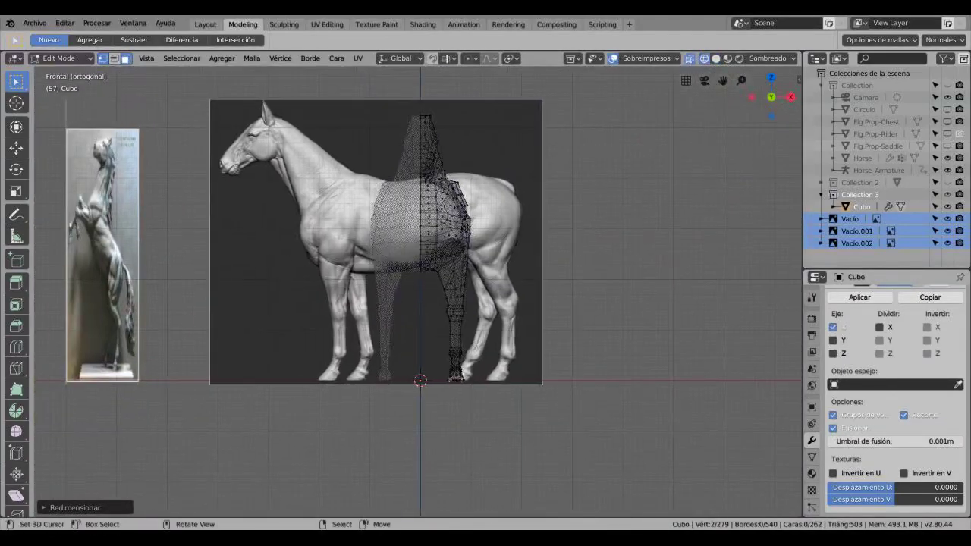
pyautogui.hotkey('alt', 'a')
pyautogui.press('c')
pyautogui.moveTo(423, 379); pyautogui.dragTo(455, 357)
pyautogui.hotkey('alt', 'z')
pyautogui.moveTo(455, 356)
pyautogui.mouseDown(button='middle')
pyautogui.moveTo(425, 319)
pyautogui.moveTo(364, 318)
pyautogui.moveTo(419, 298)
pyautogui.mouseUp(button='middle')
pyautogui.scroll(4, 425, 318)
pyautogui.scroll(-3, 395, 319)
pyautogui.scroll(5, 364, 319)
pyautogui.scroll(3, 419, 298)
# Step: Circle-select the front leg together with its shoulder faces
pyautogui.press('c')
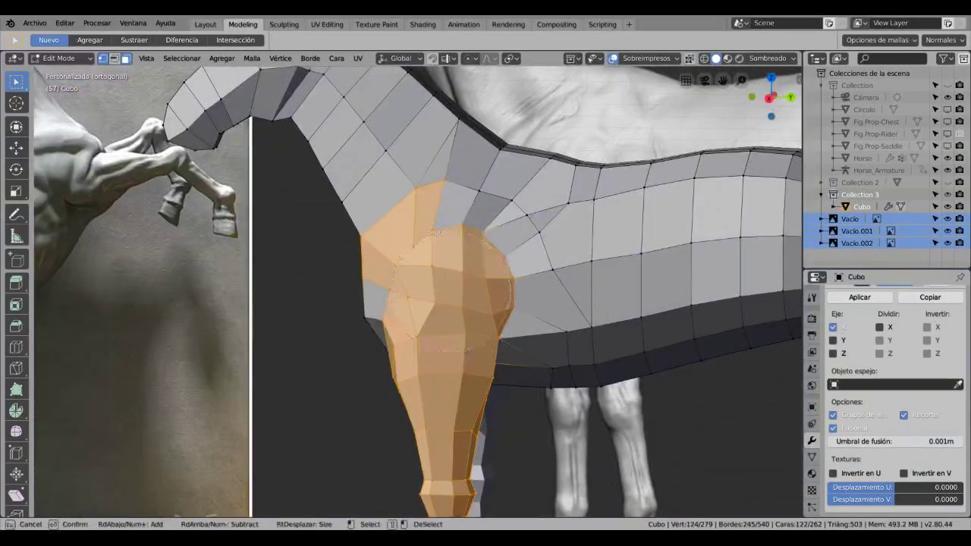
pyautogui.rightClick(305, 199)
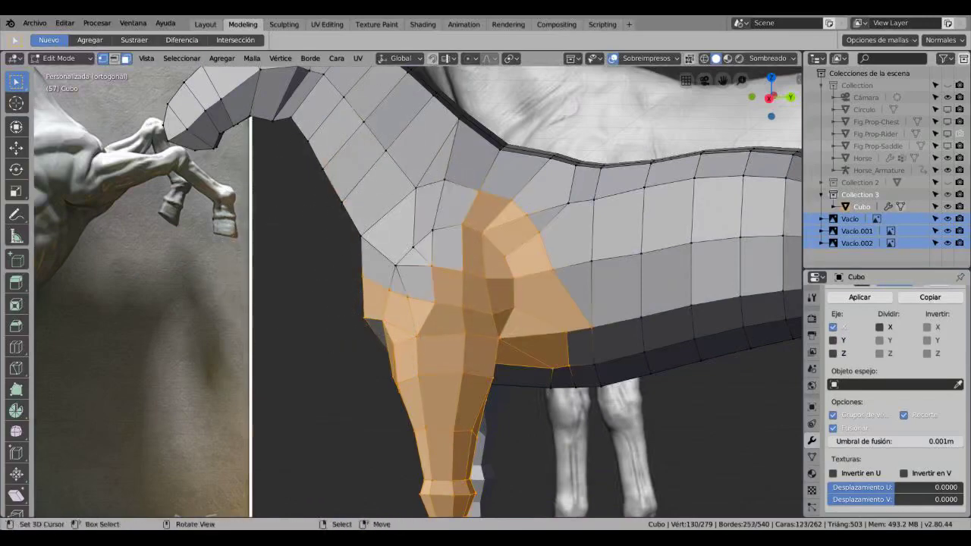
pyautogui.moveTo(333, 295); pyautogui.dragTo(295, 292, button='middle')
pyautogui.press('c')
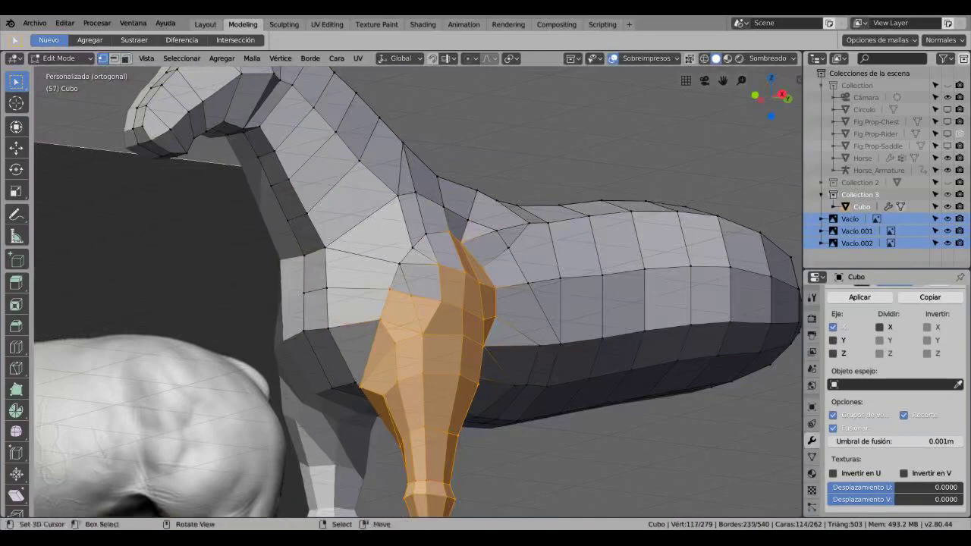
pyautogui.moveTo(417, 288); pyautogui.dragTo(379, 289, button='middle')
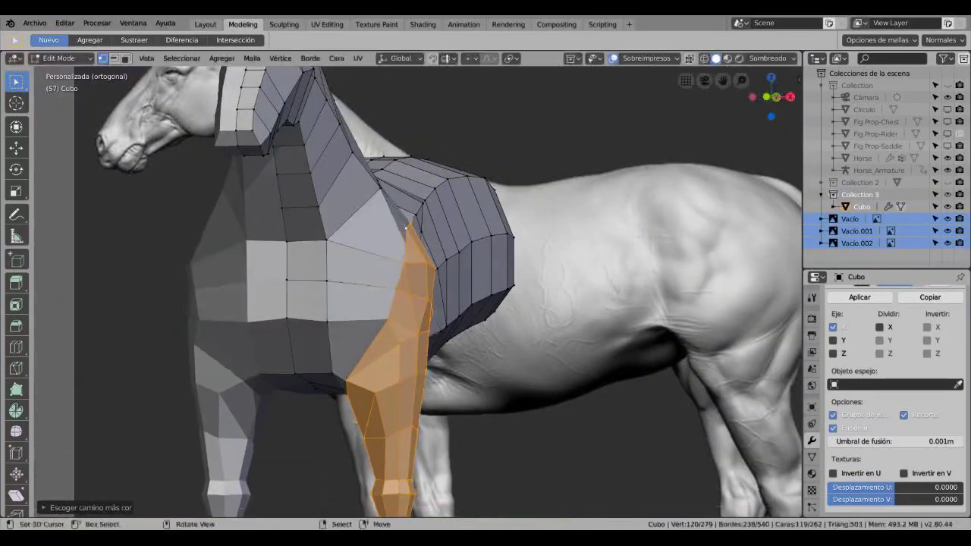
pyautogui.scroll(3, 379, 288)
pyautogui.scroll(-4, 444, 385)
pyautogui.hotkey('alt', 'z')
pyautogui.rightClick(445, 385)
# Step: Rescale the selected front leg along X to fit the front reference image
pyautogui.press('s')
pyautogui.press('x')
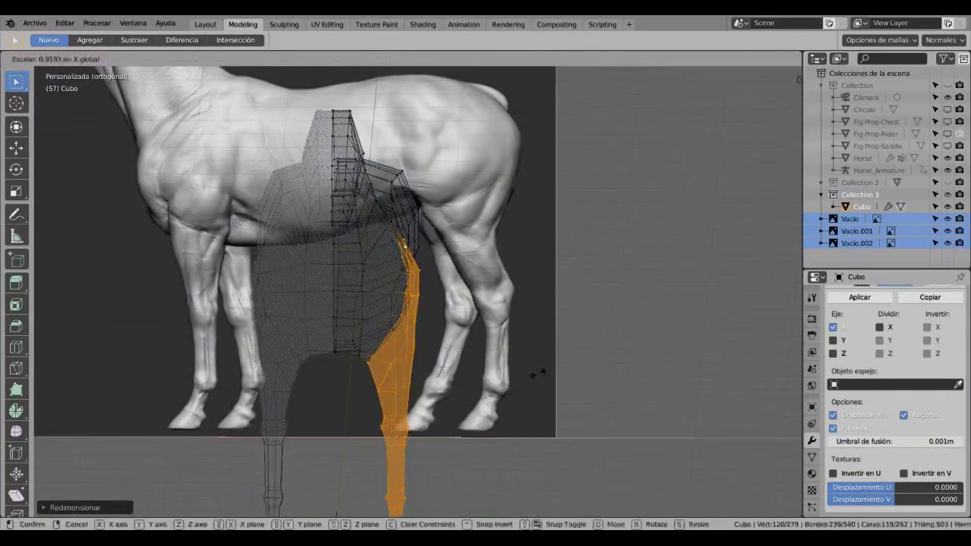
pyautogui.press('Return')
pyautogui.hotkey('alt', 'z')
pyautogui.scroll(-3, 380, 303)
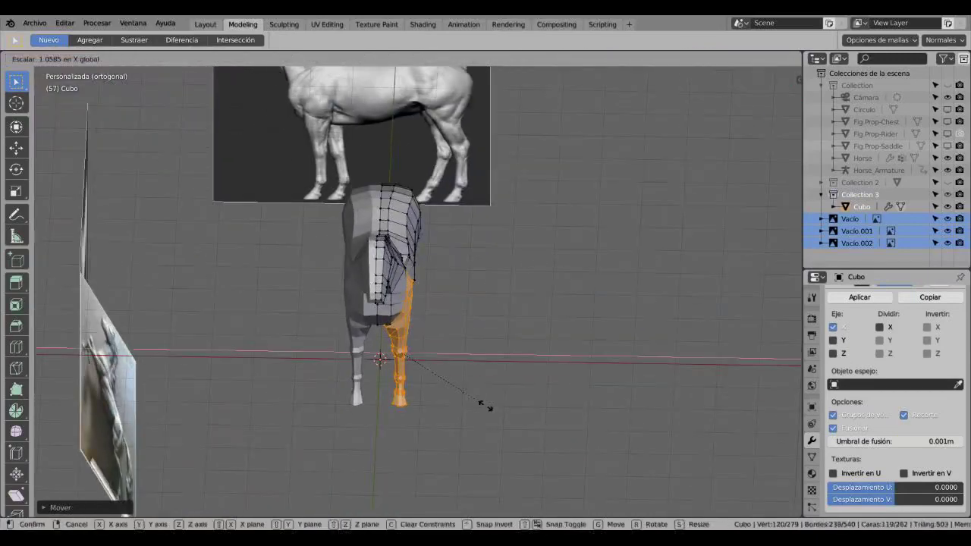
pyautogui.press('Return')
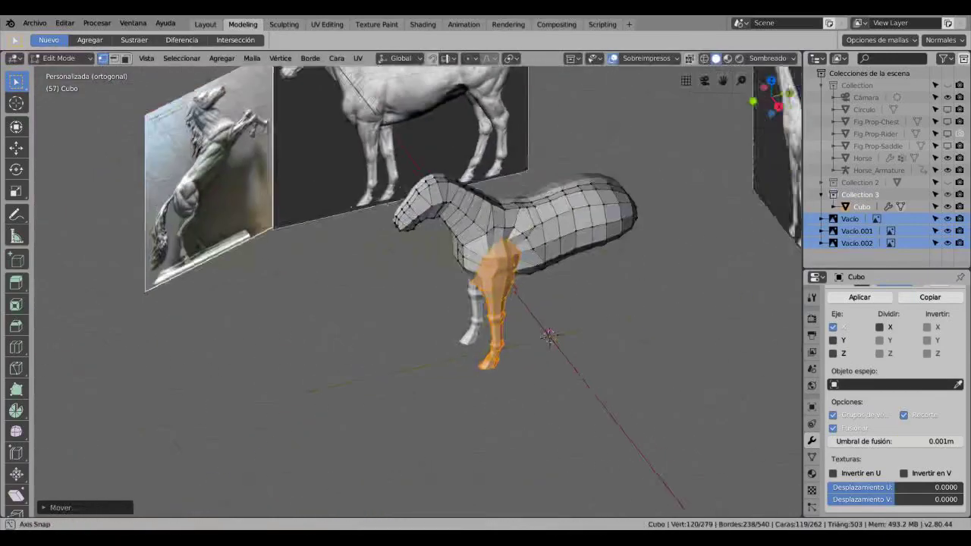
pyautogui.moveTo(485, 303); pyautogui.dragTo(455, 288, button='middle')
pyautogui.scroll(4, 485, 303)
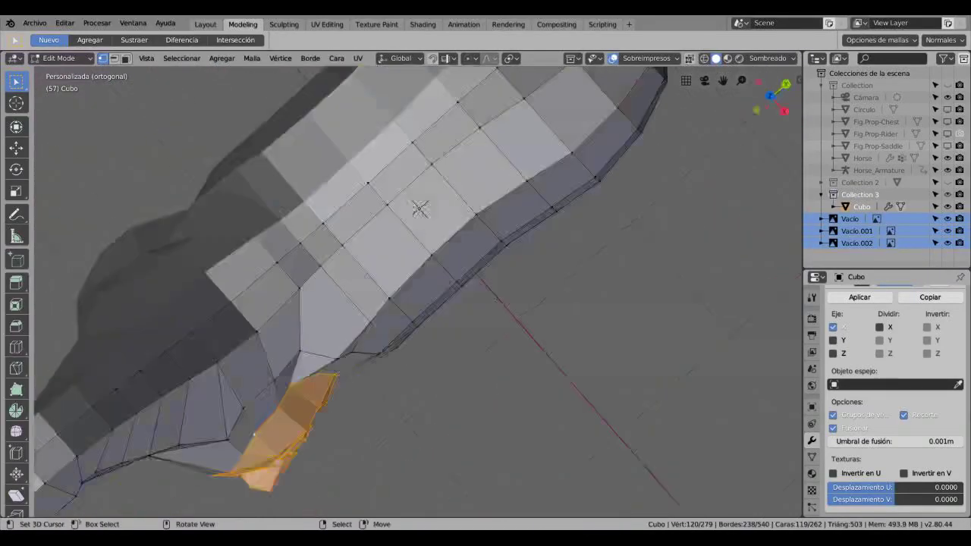
# Step: In top view, slide the selected chest faces -0.0431 m along X
pyautogui.press('KP_7')
pyautogui.hotkey('alt', 'z')
pyautogui.press('Escape')
pyautogui.hotkey('alt', 'z')
pyautogui.scroll(-2, 483, 273)
pyautogui.press('g')
pyautogui.press('x')
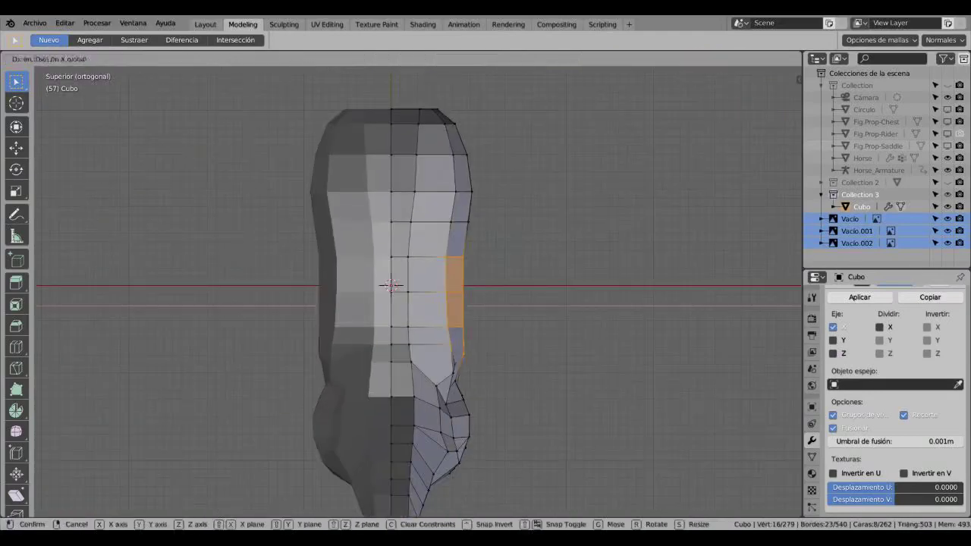
pyautogui.press('Return')
pyautogui.scroll(1, 418, 293)
# Step: Clear the selection, inspect the lower chest, and return the horse to Object Mode in solid shading
pyautogui.hotkey('alt', 'a')
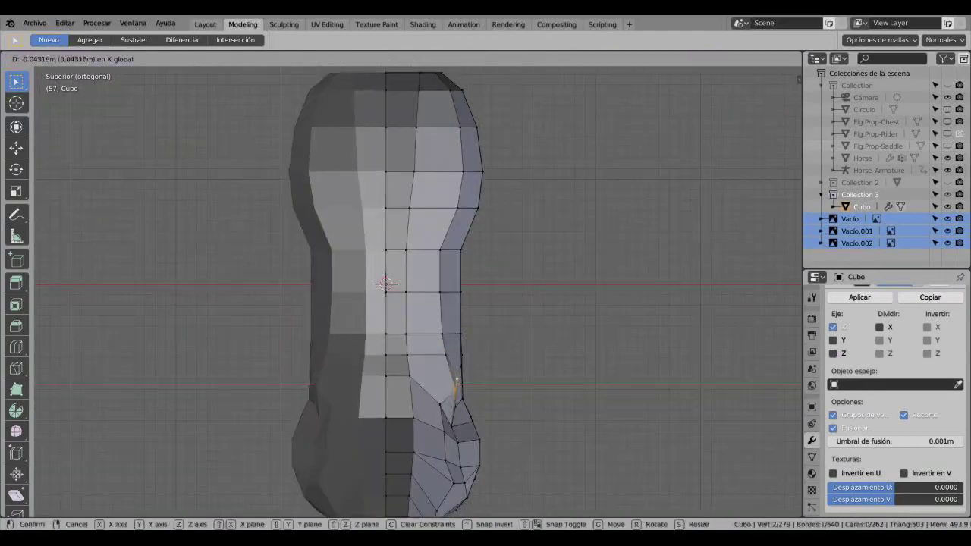
pyautogui.hotkey('alt', 'z')
pyautogui.keyDown('shift'); pyautogui.moveTo(452, 281); pyautogui.dragTo(453, 380, button='middle'); pyautogui.keyUp('shift')
pyautogui.scroll(-1, 453, 379)
pyautogui.scroll(1, 453, 379)
pyautogui.press('c')
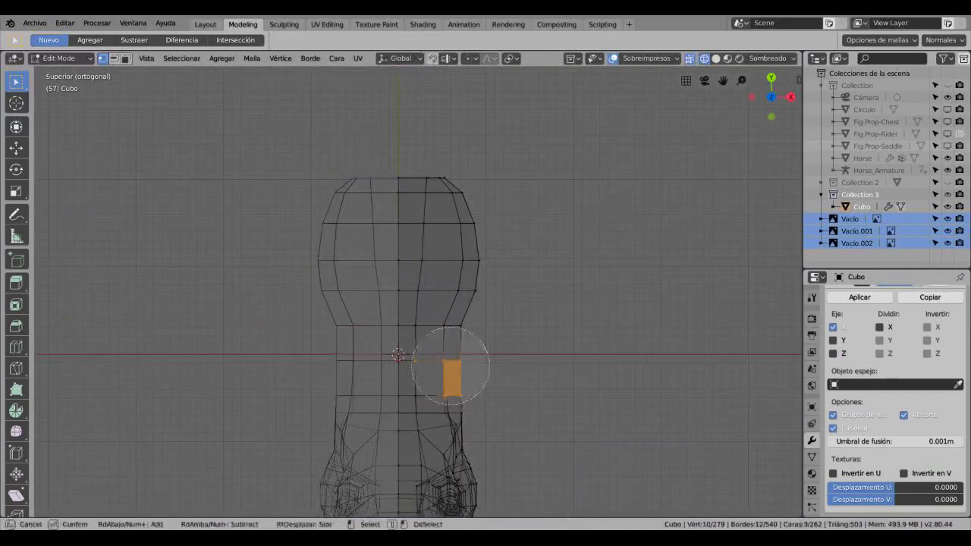
pyautogui.press('Escape')
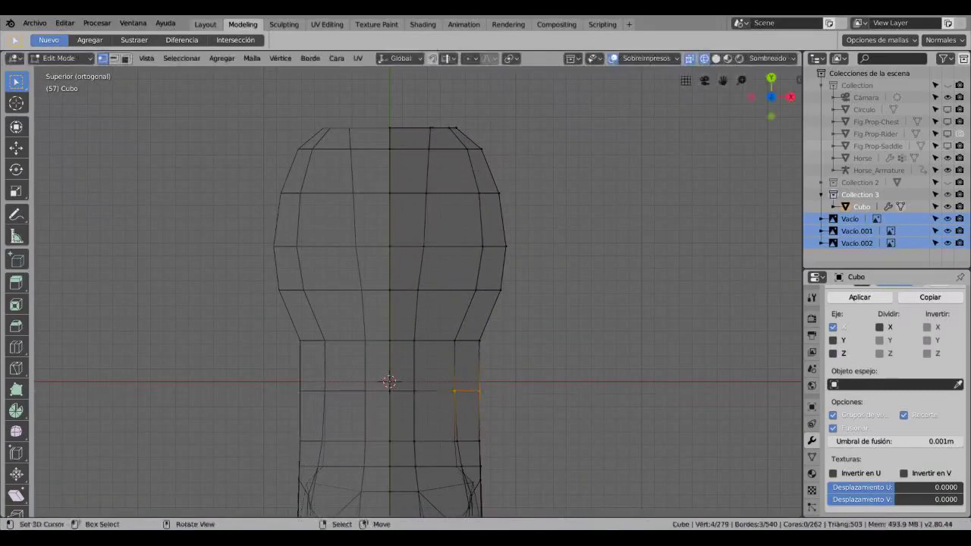
pyautogui.press('Tab')
pyautogui.hotkey('alt', 'z')
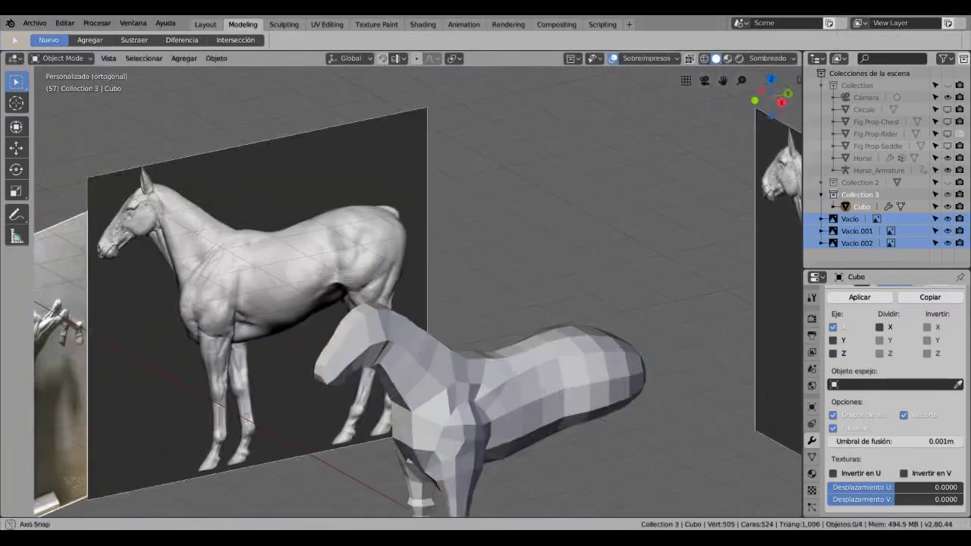
# Step: Return to Edit Mode in right side view with X-ray to inspect the head and neck
pyautogui.moveTo(388, 381)
pyautogui.mouseDown(button='middle')
pyautogui.moveTo(363, 506)
pyautogui.moveTo(425, 455)
pyautogui.mouseUp(button='middle')
pyautogui.scroll(2, 363, 506)
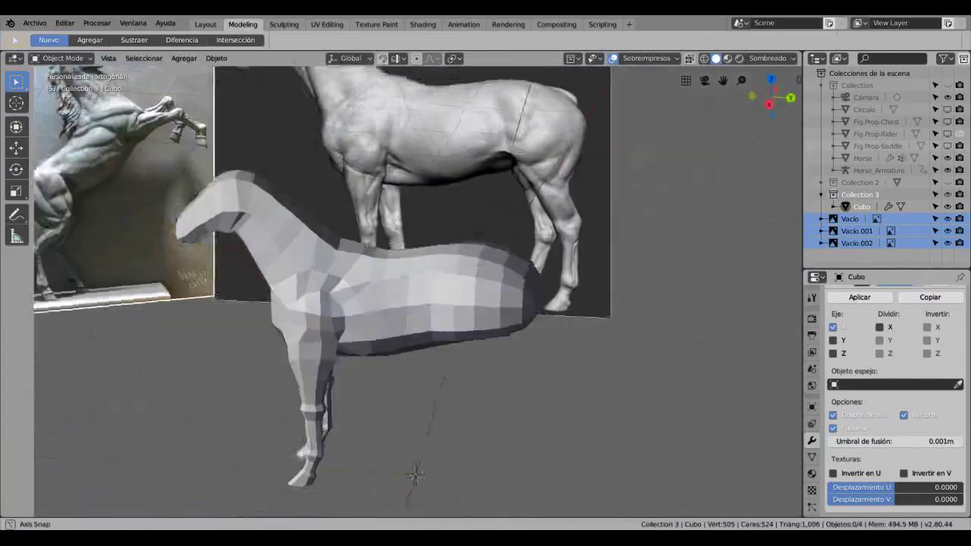
pyautogui.press('KP_3')
pyautogui.press('Tab')
pyautogui.scroll(5, 329, 303)
pyautogui.scroll(2, 329, 303)
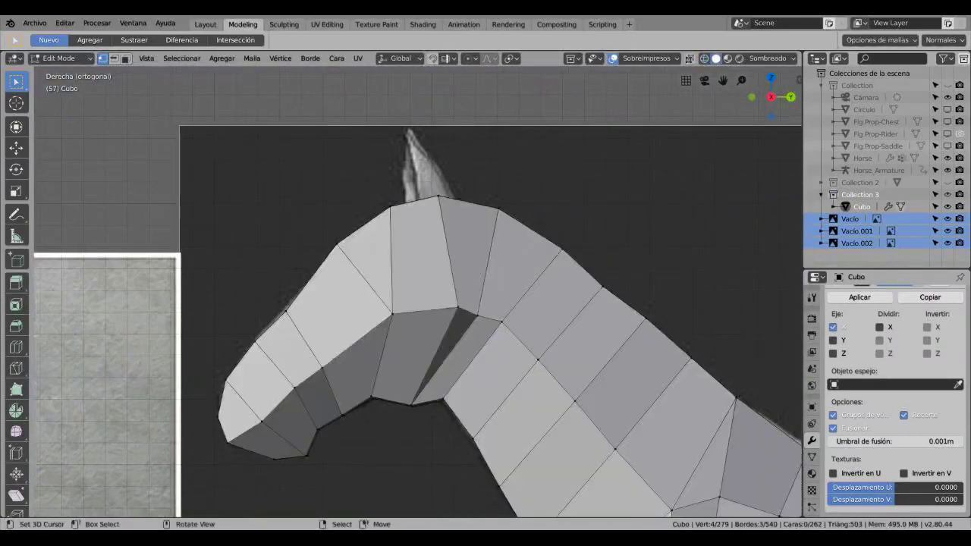
pyautogui.hotkey('alt', 'z')
pyautogui.hotkey('alt', 'z')
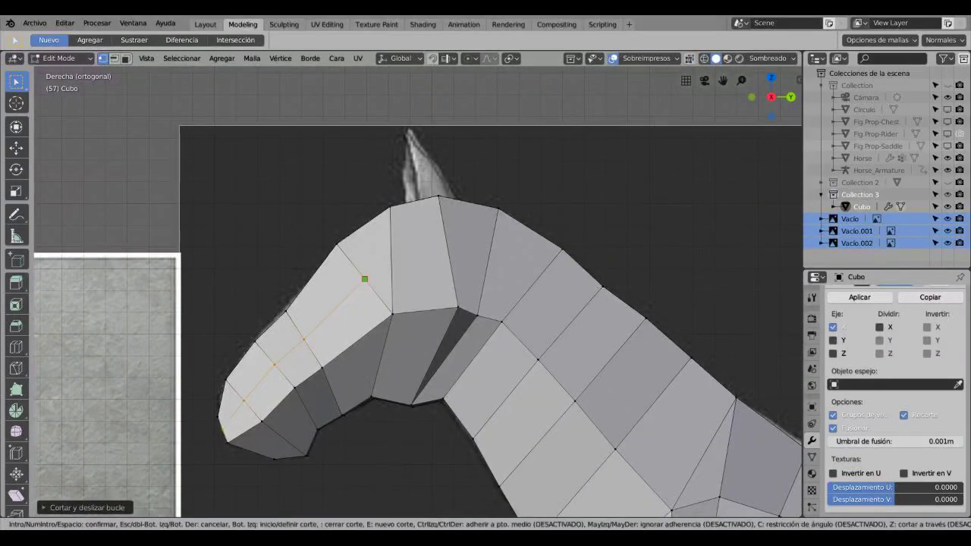
pyautogui.moveTo(487, 263); pyautogui.dragTo(425, 318, button='middle')
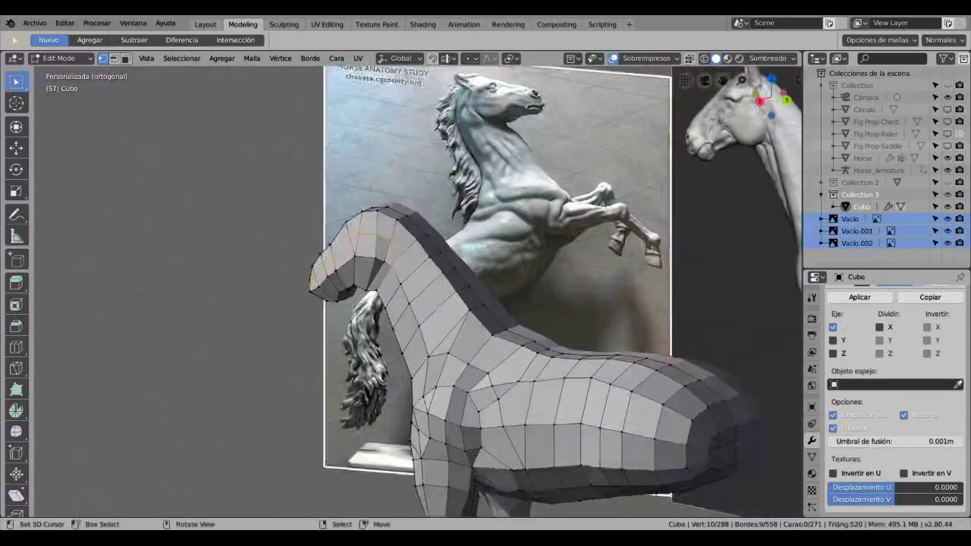
pyautogui.moveTo(390, 254)
pyautogui.keyDown('alt'); pyautogui.mouseDown(button='middle')
pyautogui.moveTo(373, 216)
pyautogui.moveTo(409, 227)
pyautogui.mouseUp(button='middle'); pyautogui.keyUp('alt')
# Step: Select a path of neck vertices and move them to reshape the neck-shoulder junction
pyautogui.keyDown('ctrl'); pyautogui.click(465, 204); pyautogui.keyUp('ctrl')
pyautogui.press('g')
pyautogui.moveTo(454, 353)
pyautogui.mouseDown(button='middle')
pyautogui.moveTo(466, 204)
pyautogui.moveTo(497, 207)
pyautogui.moveTo(324, 182)
pyautogui.moveTo(364, 227)
pyautogui.moveTo(394, 190)
pyautogui.moveTo(455, 227)
pyautogui.moveTo(424, 250)
pyautogui.moveTo(455, 258)
pyautogui.moveTo(424, 273)
pyautogui.mouseUp(button='middle')
pyautogui.scroll(3, 417, 265)
pyautogui.press('g')
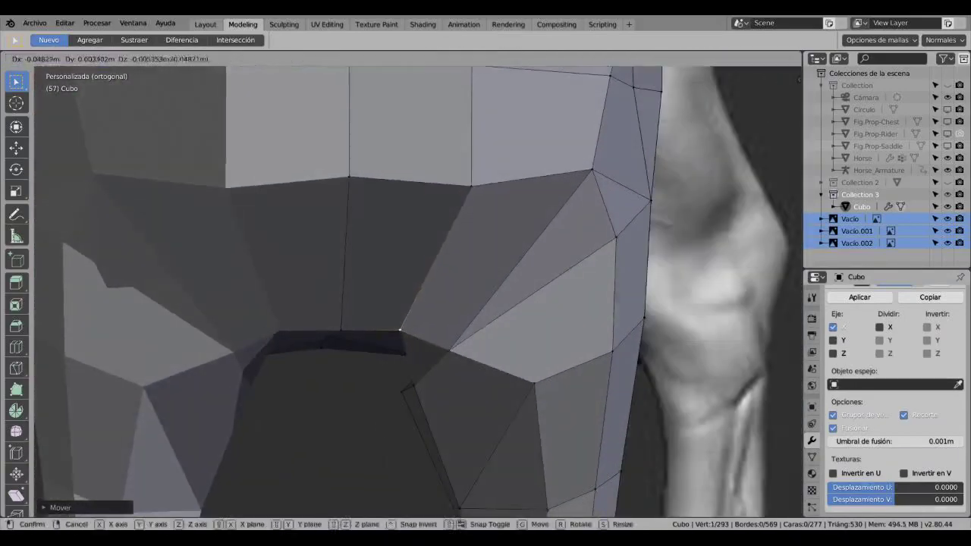
pyautogui.hotkey('alt', 'z')
pyautogui.hotkey('alt', 'z')
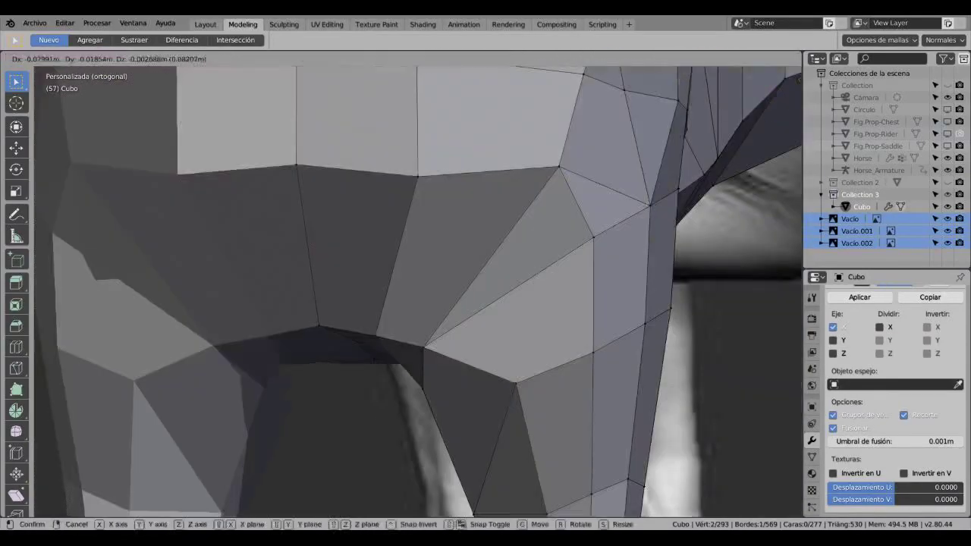
pyautogui.hotkey('alt', 'z')
pyautogui.hotkey('alt', 'z')
pyautogui.moveTo(417, 303)
pyautogui.mouseDown(button='middle')
pyautogui.moveTo(455, 288)
pyautogui.moveTo(448, 227)
pyautogui.mouseUp(button='middle')
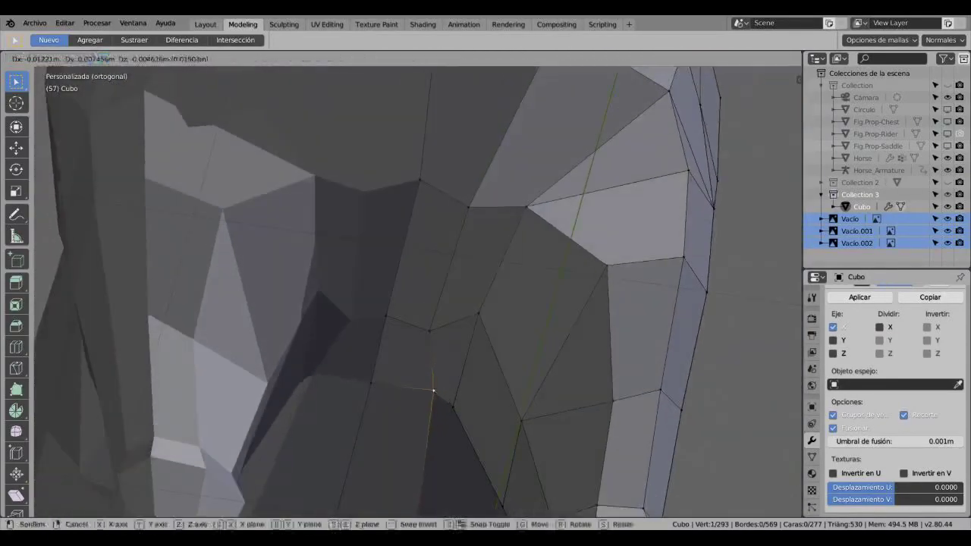
pyautogui.press('Return')
pyautogui.moveTo(417, 288)
pyautogui.mouseDown(button='middle')
pyautogui.moveTo(455, 250)
pyautogui.moveTo(424, 273)
pyautogui.moveTo(424, 250)
pyautogui.moveTo(455, 273)
pyautogui.mouseUp(button='middle')
pyautogui.press('Return')
# Step: Move vertices where the front leg meets the belly, then recheck the side view in X-ray
pyautogui.press('Return')
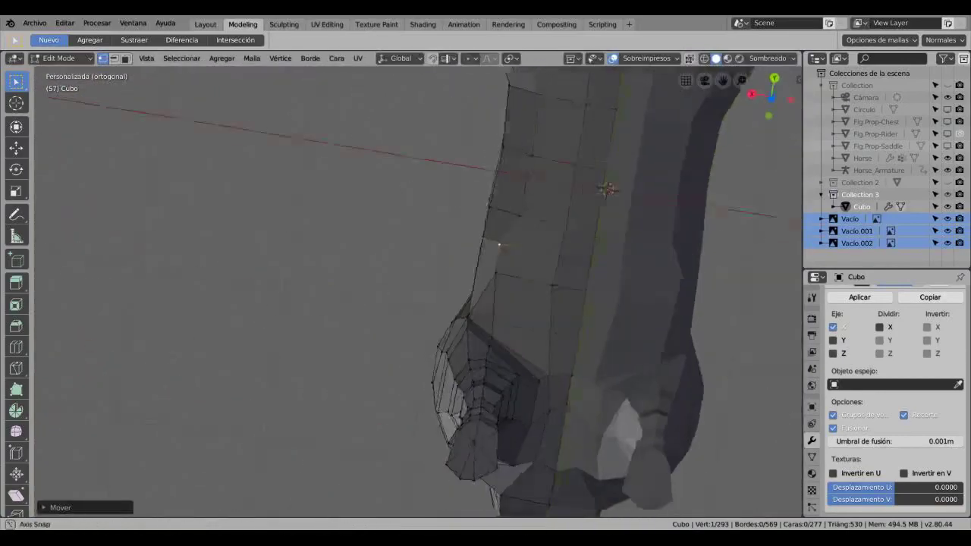
pyautogui.moveTo(503, 254); pyautogui.dragTo(455, 319, button='middle')
pyautogui.scroll(3, 455, 319)
pyautogui.press('g')
pyautogui.press('Return')
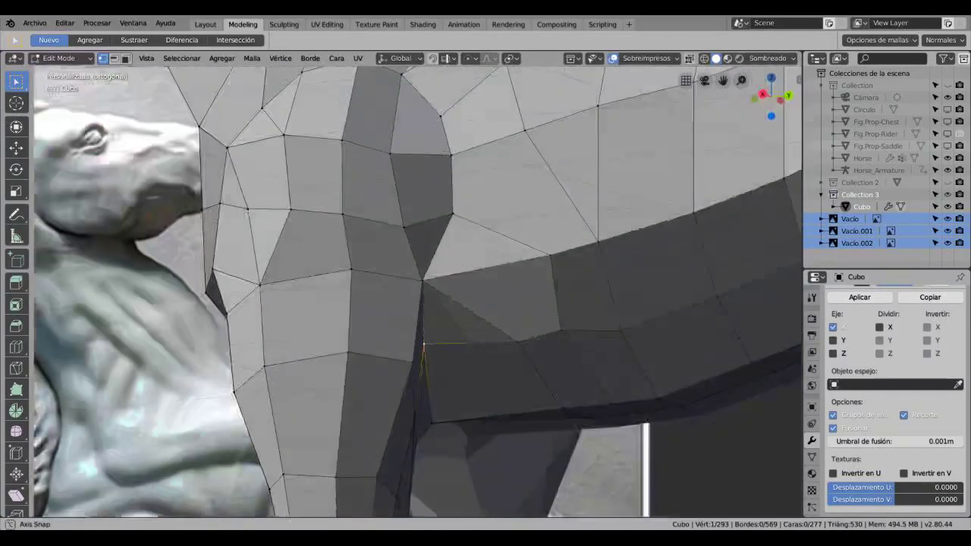
pyautogui.moveTo(432, 372); pyautogui.dragTo(429, 311, button='middle')
pyautogui.press('KP_3')
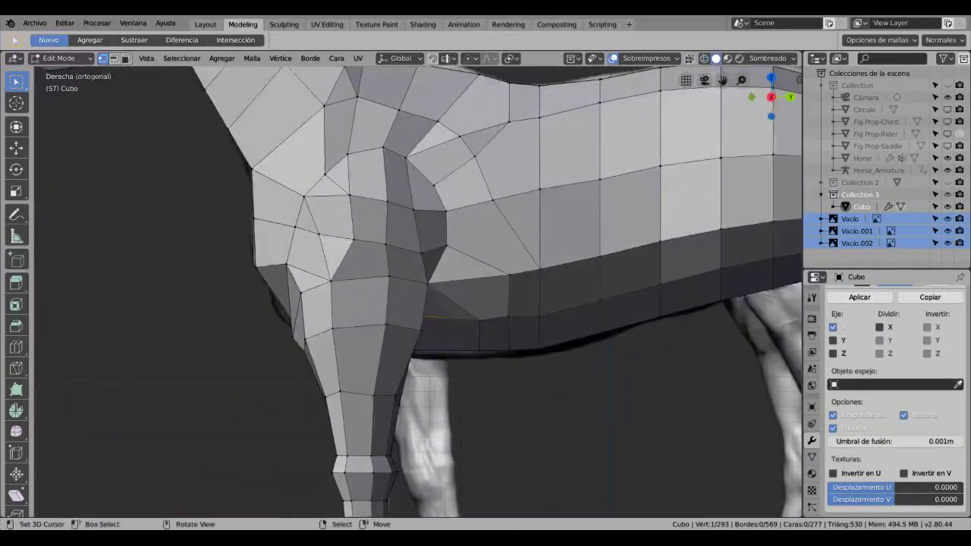
pyautogui.scroll(-8, 417, 288)
pyautogui.moveTo(341, 303)
pyautogui.keyDown('shift'); pyautogui.mouseDown(button='middle')
pyautogui.moveTo(417, 288)
pyautogui.moveTo(470, 394)
pyautogui.mouseUp(button='middle'); pyautogui.keyUp('shift')
pyautogui.hotkey('alt', 'z')
pyautogui.hotkey('alt', 'z')
pyautogui.scroll(5, 341, 334)
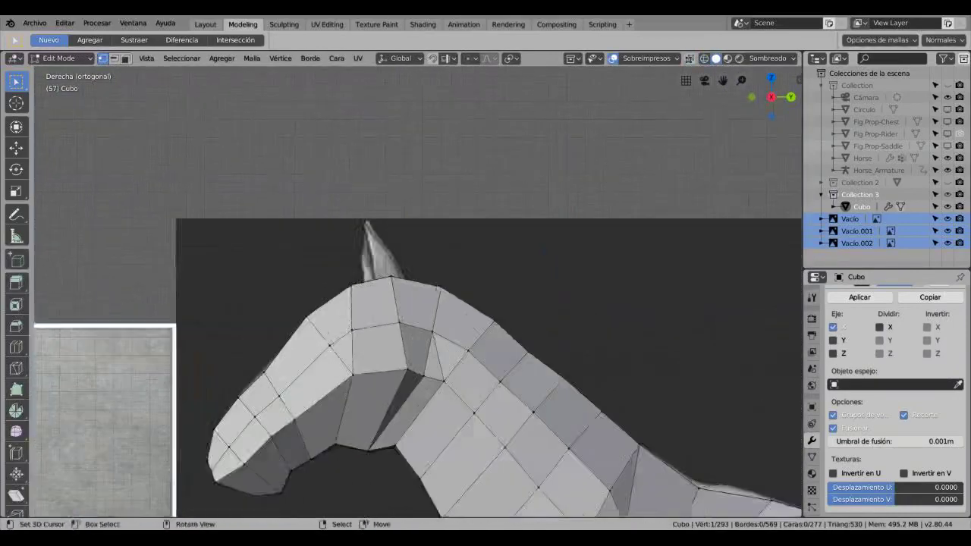
pyautogui.moveTo(417, 288); pyautogui.dragTo(471, 227, button='middle')
# Step: Circle-select the head-top faces and move them to match the reference in side view
pyautogui.moveTo(352, 262); pyautogui.dragTo(356, 251, button='middle')
pyautogui.press('c')
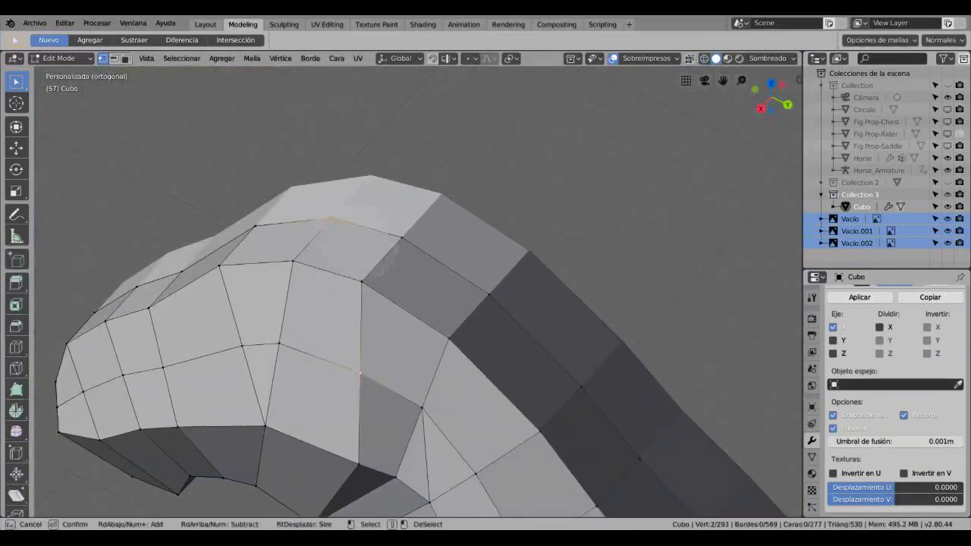
pyautogui.press('KP_3')
pyautogui.hotkey('alt', 'z')
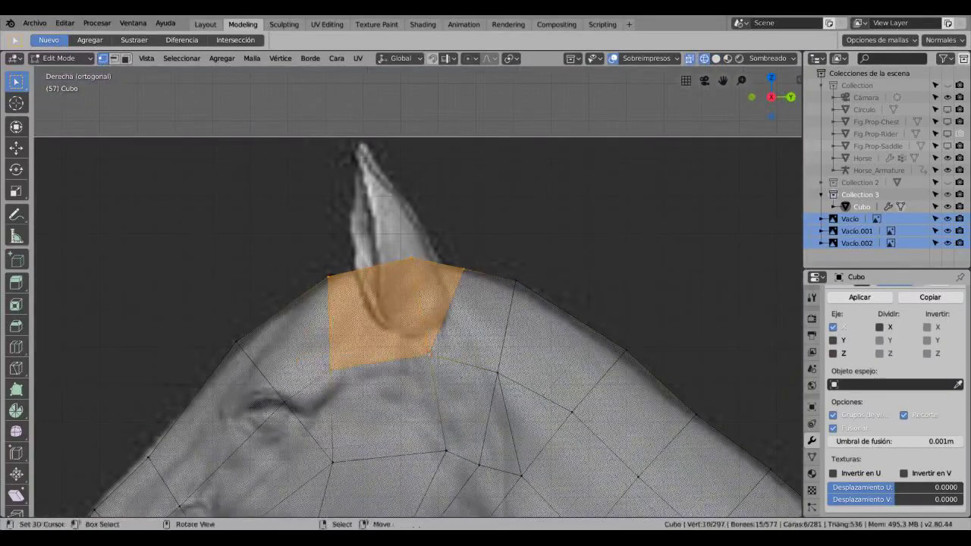
pyautogui.scroll(2, 417, 292)
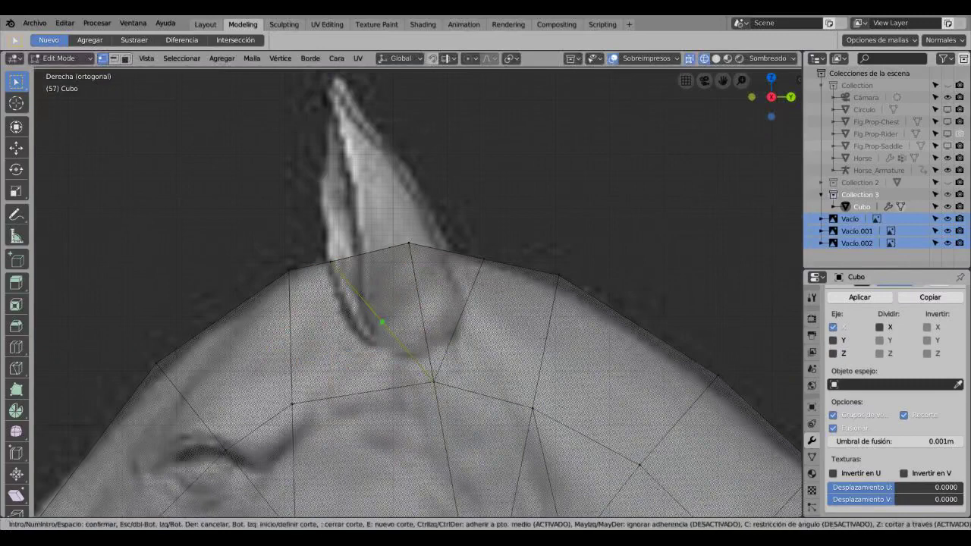
pyautogui.scroll(2, 418, 292)
pyautogui.press('g')
pyautogui.press('Return')
pyautogui.hotkey('alt', 'z')
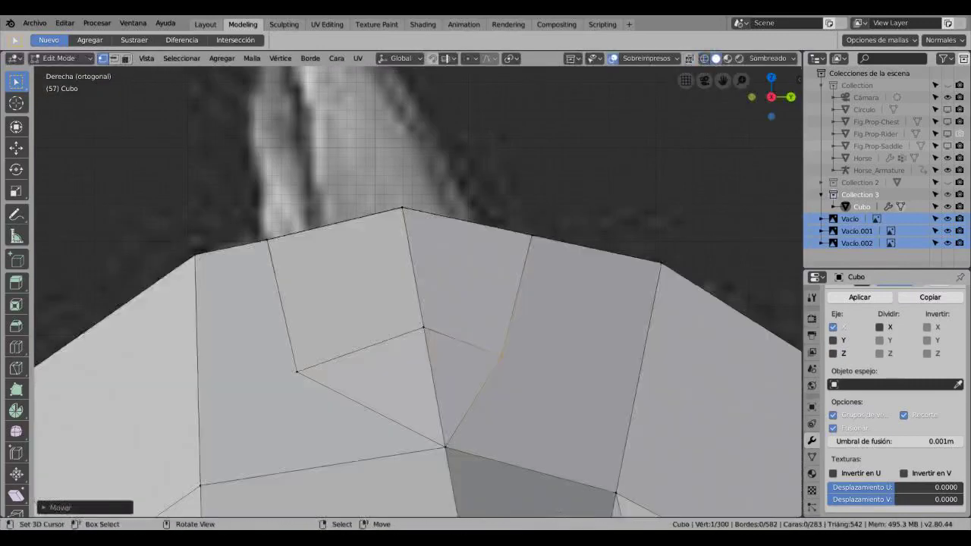
pyautogui.hotkey('alt', 'z')
pyautogui.scroll(-2, 418, 292)
pyautogui.hotkey('alt', 'z')
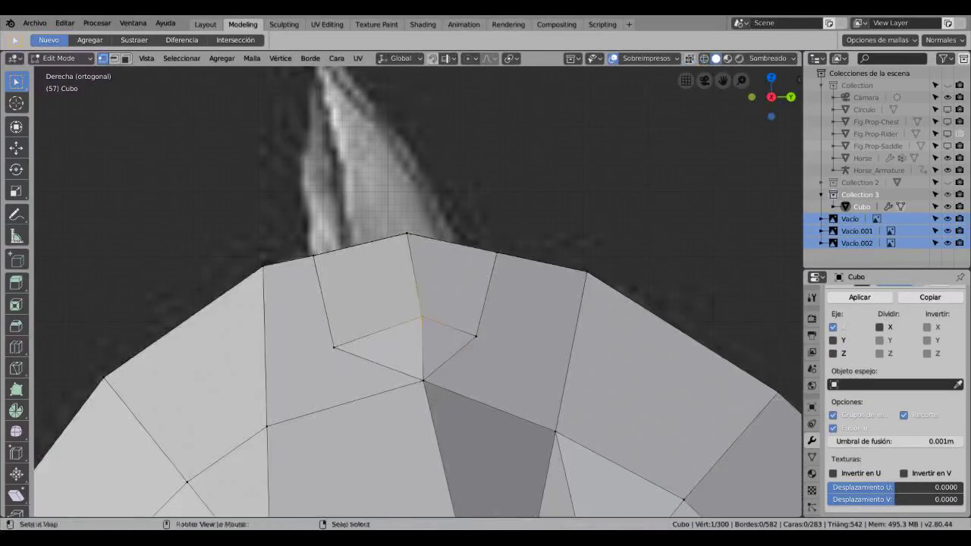
pyautogui.moveTo(418, 292); pyautogui.dragTo(454, 304, button='middle')
pyautogui.press('g')
# Step: Inset the ear-base faces and extrude them upward into an ear shaped to the reference
pyautogui.press('c')
pyautogui.press('i')
pyautogui.hotkey('alt', 'z')
pyautogui.press('KP_3')
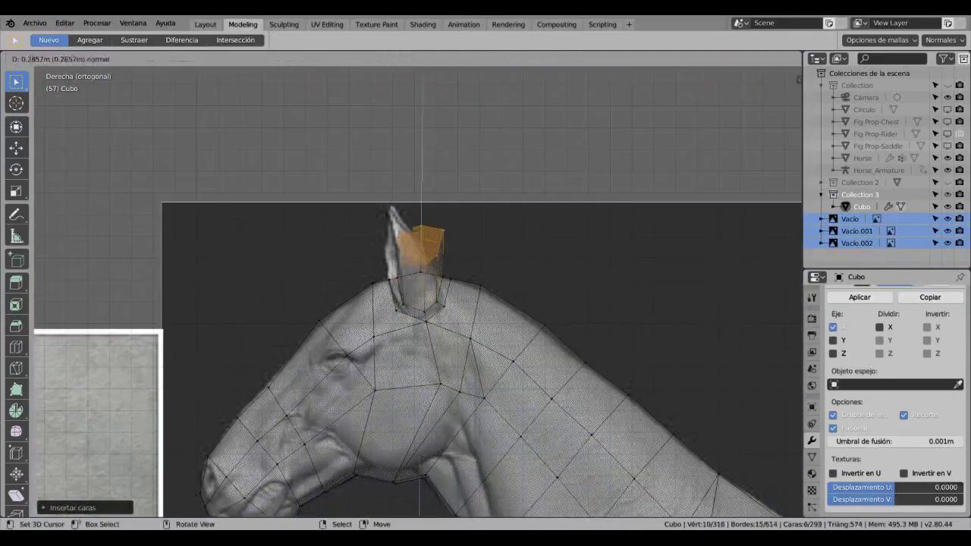
pyautogui.scroll(5, 394, 282)
pyautogui.press('c')
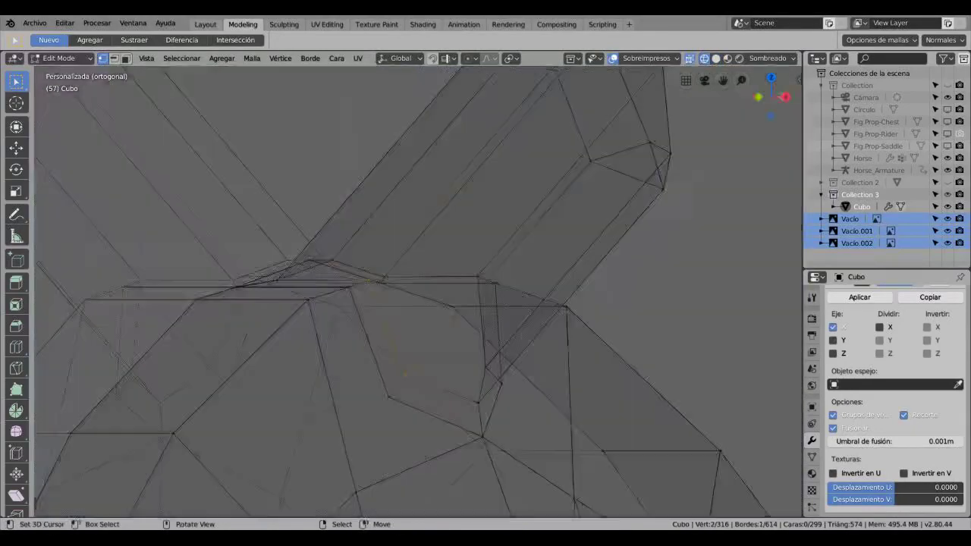
pyautogui.keyDown('shift'); pyautogui.moveTo(417, 288); pyautogui.dragTo(423, 289, button='middle'); pyautogui.keyUp('shift')
pyautogui.press('Return')
pyautogui.scroll(-2, 417, 288)
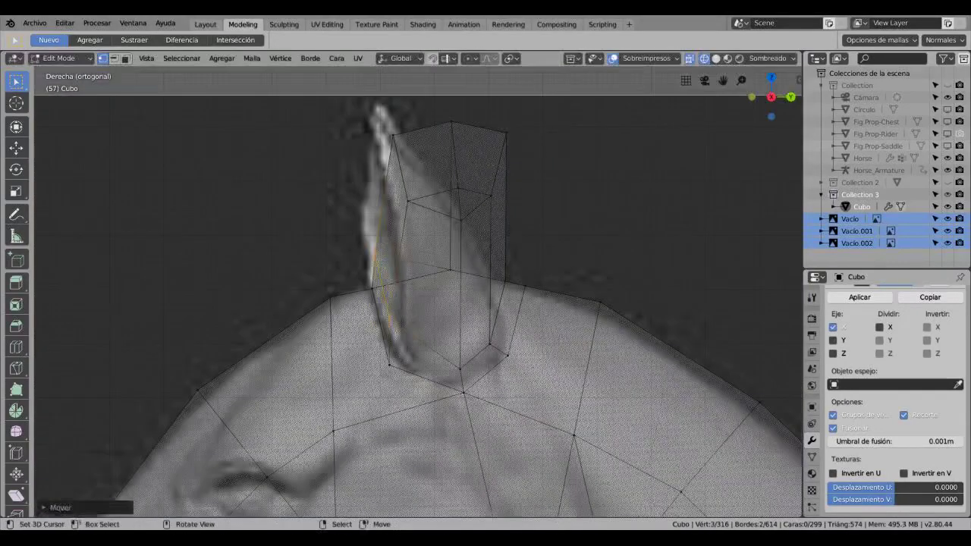
pyautogui.keyDown('shift'); pyautogui.moveTo(417, 288); pyautogui.dragTo(420, 360, button='middle'); pyautogui.keyUp('shift')
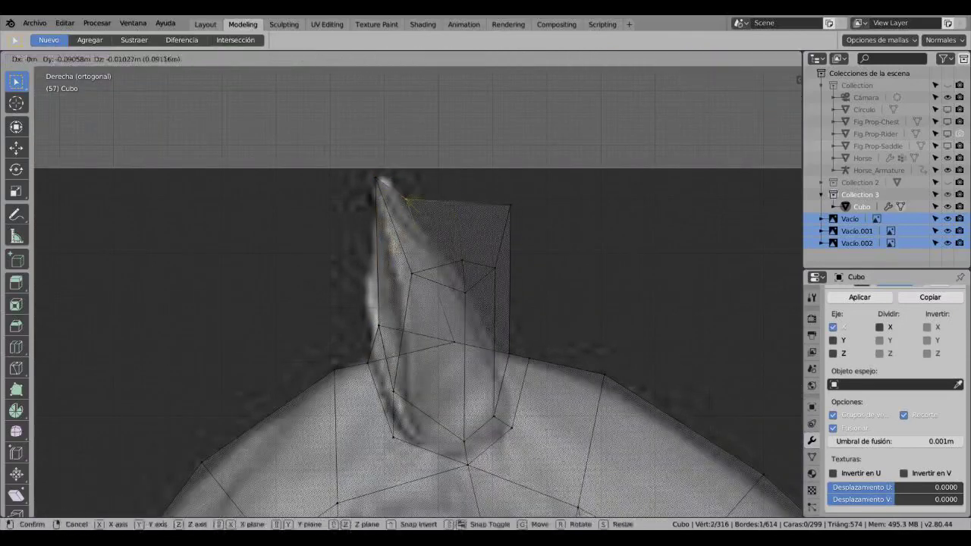
# Step: In front view, move the ear tip outward along X and tilt the ear
pyautogui.moveTo(409, 287); pyautogui.dragTo(455, 273, button='middle')
pyautogui.press('KP_1')
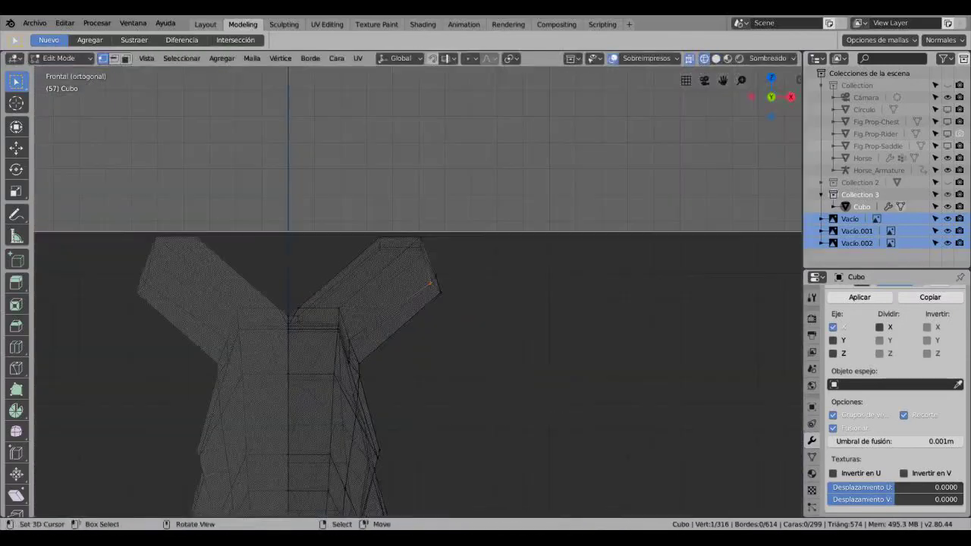
pyautogui.press('Escape')
pyautogui.scroll(-5, 383, 231)
pyautogui.press('g')
pyautogui.press('x')
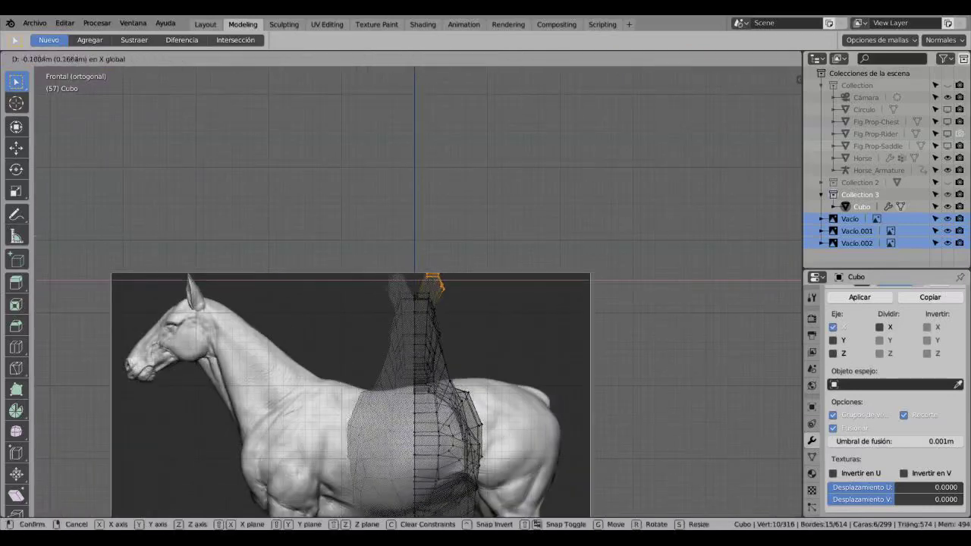
pyautogui.click(436, 286)
pyautogui.scroll(5, 436, 286)
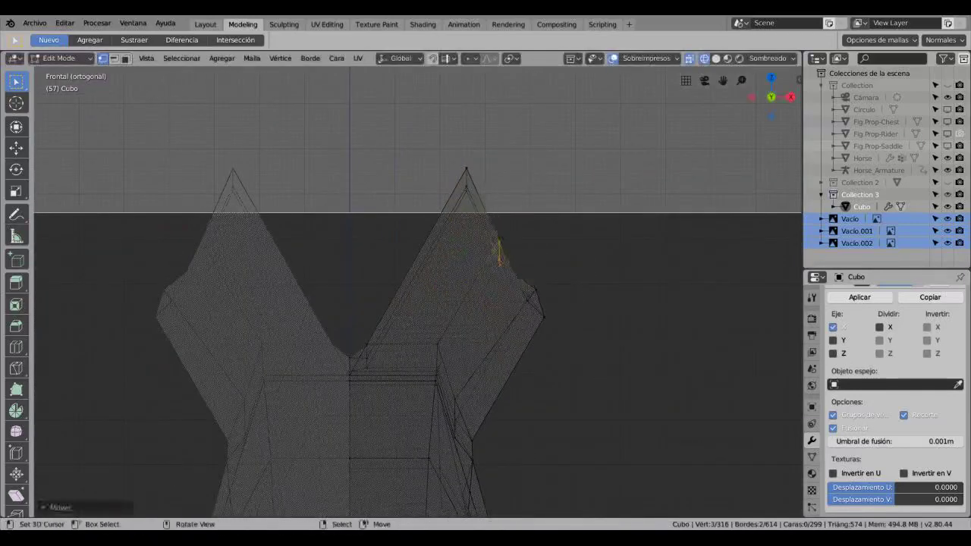
pyautogui.click(550, 398)
pyautogui.hotkey('alt', 'z')
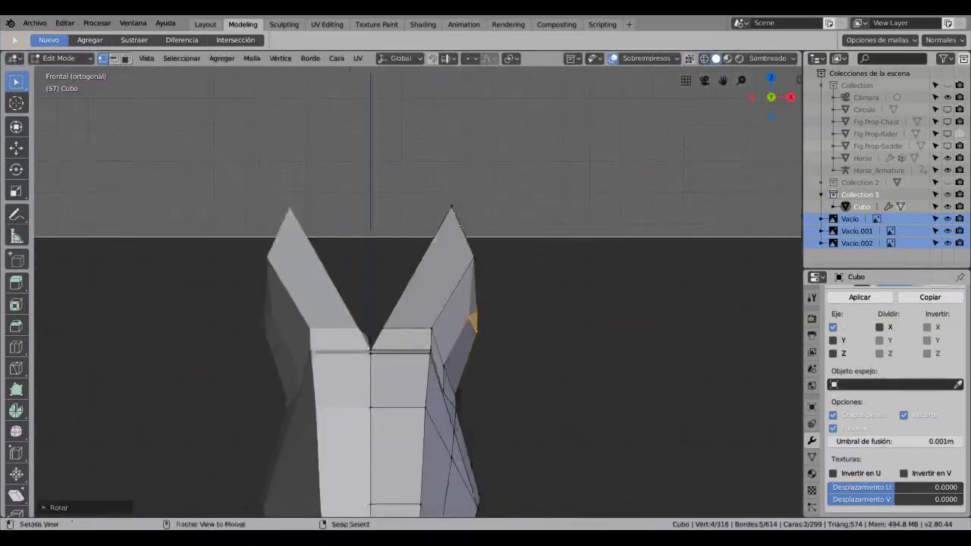
pyautogui.moveTo(549, 398); pyautogui.dragTo(455, 318, button='middle')
pyautogui.press('g')
pyautogui.scroll(-2, 356, 334)
# Step: Add an edge loop around the ear and reposition one of its vertices
pyautogui.scroll(-3, 356, 334)
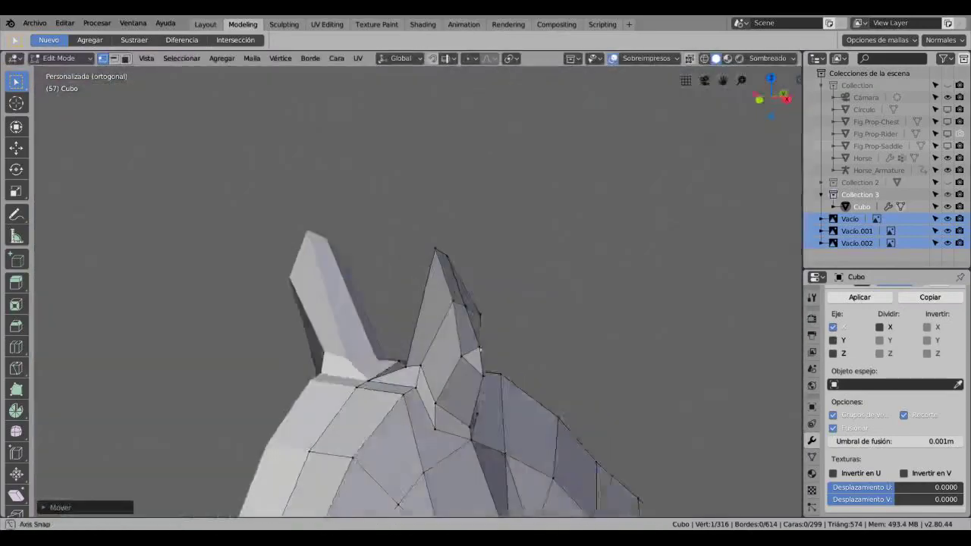
pyautogui.hotkey('ctrl', 'r')
pyautogui.click(444, 349)
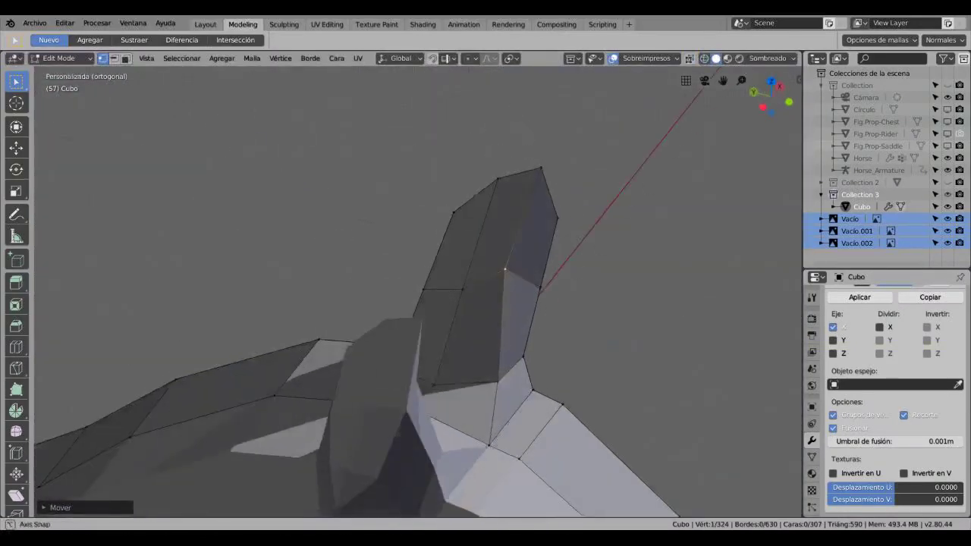
pyautogui.press('g')
pyautogui.press('Return')
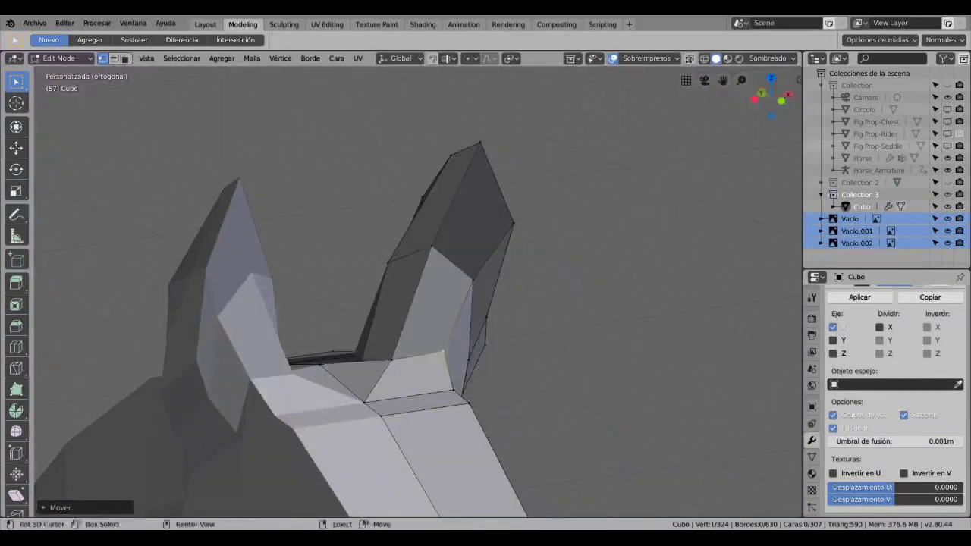
# Step: Trim the selection down to just the ear and check it against the side reference
pyautogui.moveTo(417, 303)
pyautogui.mouseDown(button='middle')
pyautogui.moveTo(470, 288)
pyautogui.moveTo(424, 318)
pyautogui.mouseUp(button='middle')
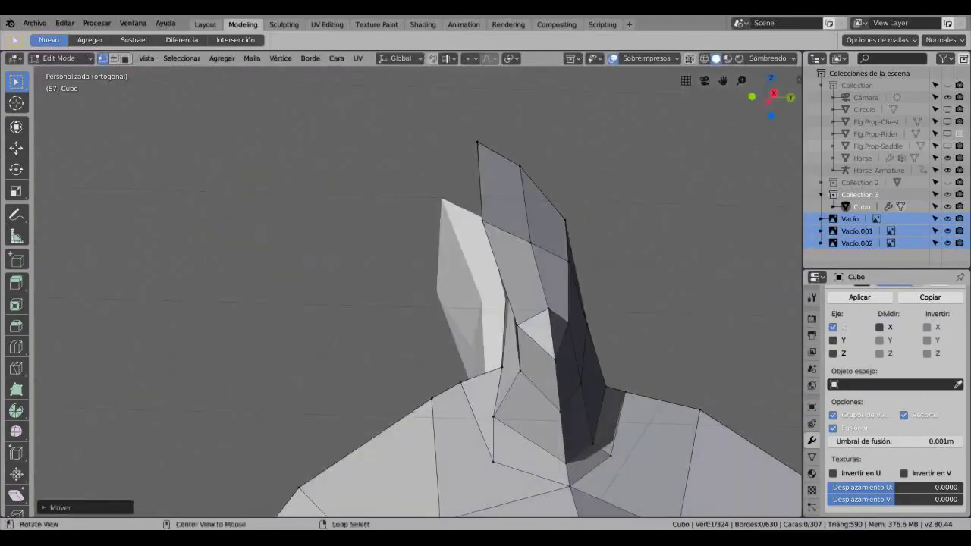
pyautogui.hotkey('alt', 'z')
pyautogui.press('KP_3')
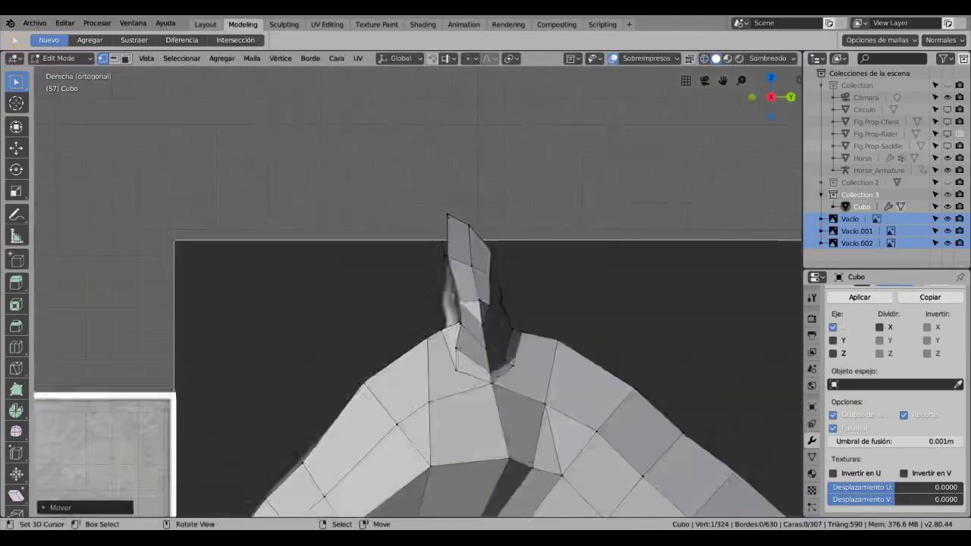
pyautogui.hotkey('alt', 'z')
pyautogui.moveTo(455, 303); pyautogui.dragTo(492, 288, button='middle')
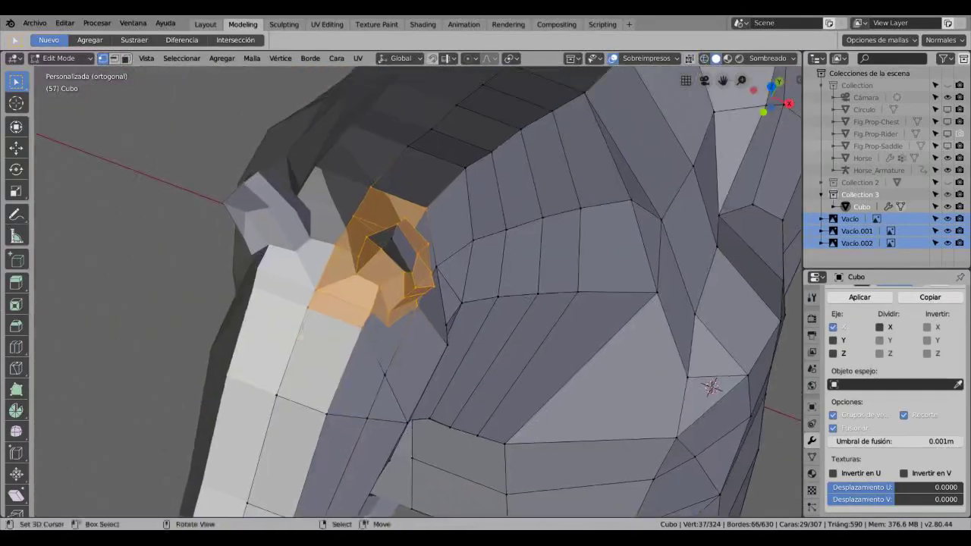
pyautogui.moveTo(286, 372); pyautogui.dragTo(197, 151, button='middle')
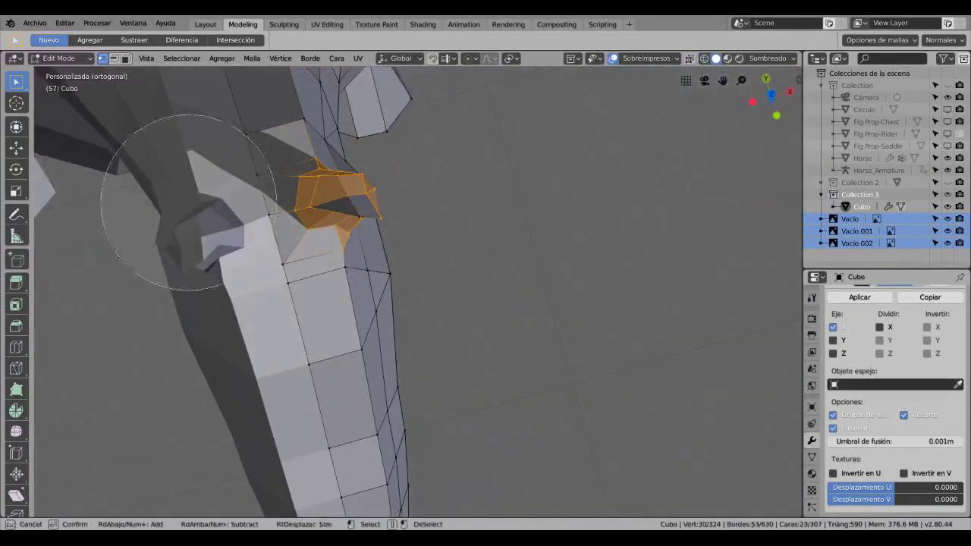
pyautogui.moveTo(189, 202); pyautogui.dragTo(394, 360, button='middle')
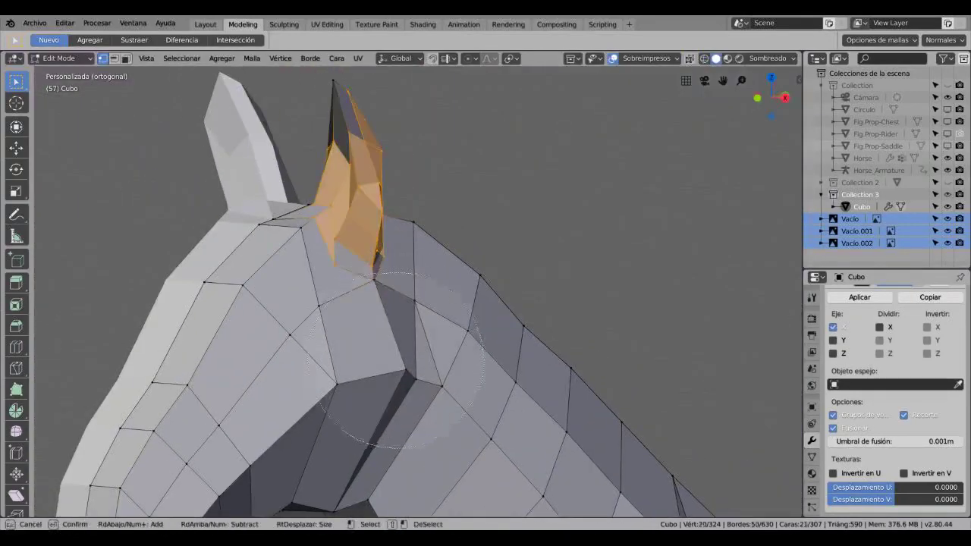
pyautogui.moveTo(395, 360); pyautogui.dragTo(455, 319, button='middle')
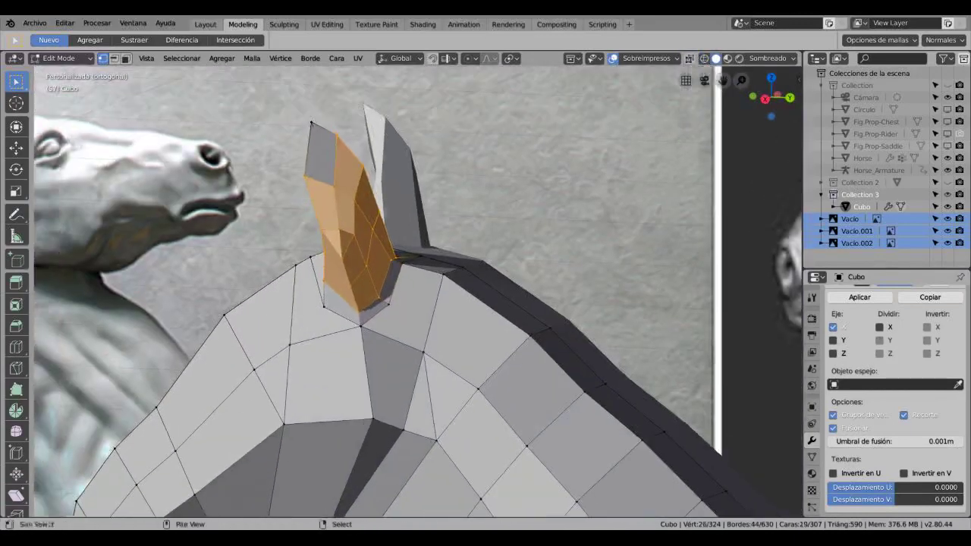
pyautogui.hotkey('alt', 'z')
pyautogui.hotkey('alt', 'z')
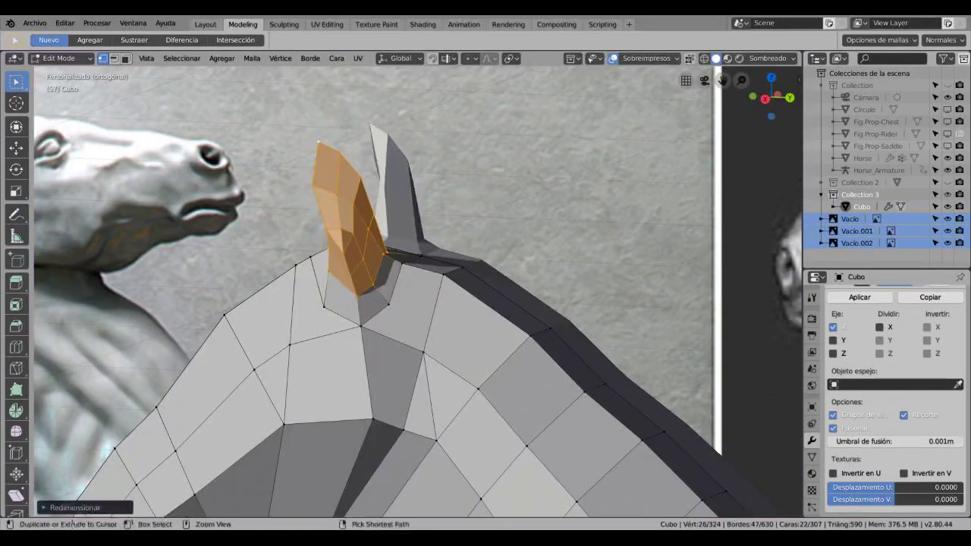
pyautogui.hotkey('alt', 'z')
pyautogui.hotkey('alt', 'z')
pyautogui.moveTo(455, 319); pyautogui.dragTo(394, 349, button='middle')
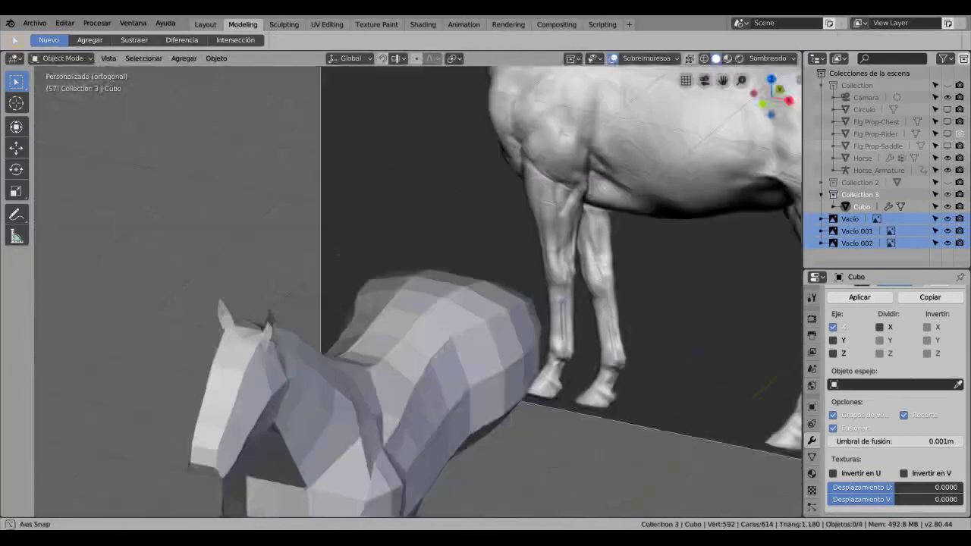
# Step: Save the file, knife-cut across the jaw, and match jaw vertices to the reference
pyautogui.hotkey('ctrl', 's')
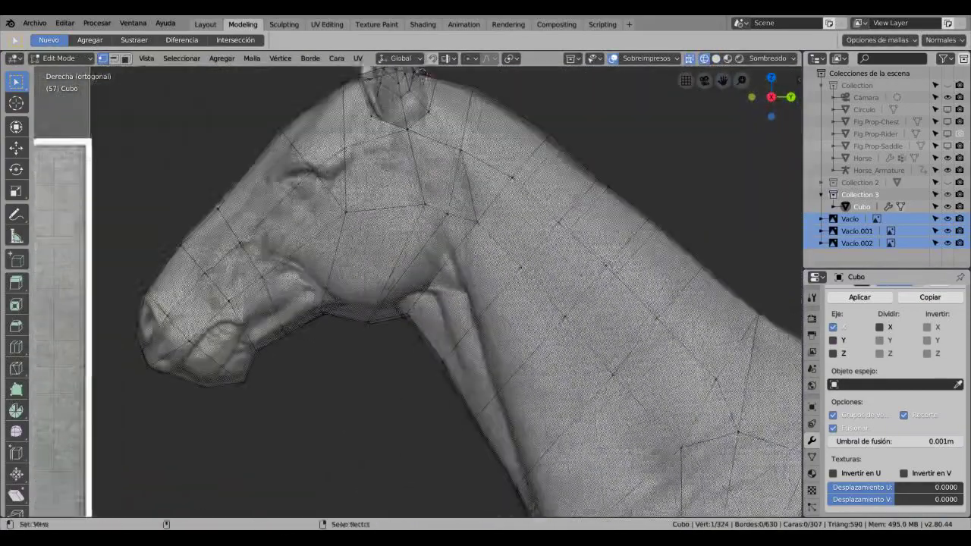
pyautogui.press('Return')
pyautogui.press('k')
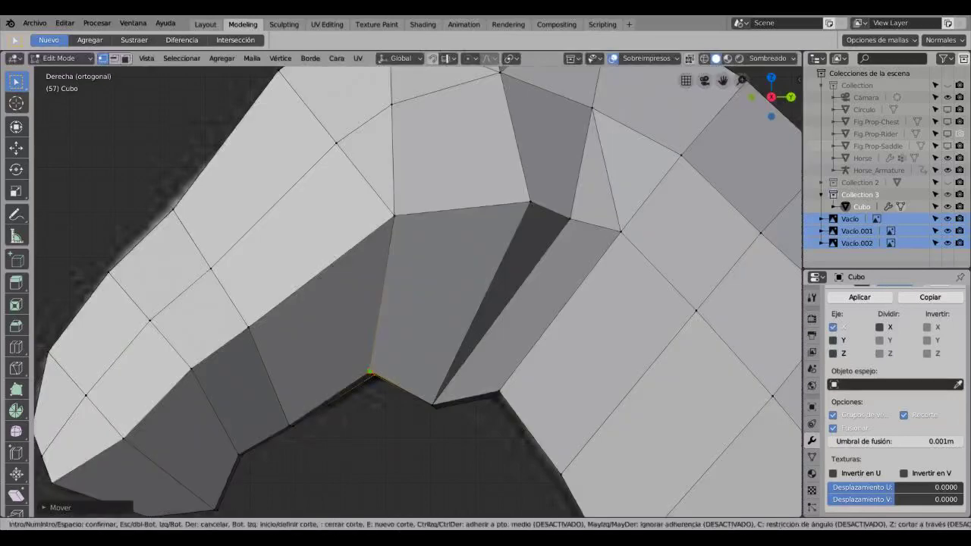
pyautogui.press('Return')
pyautogui.hotkey('alt', 'z')
pyautogui.press('c')
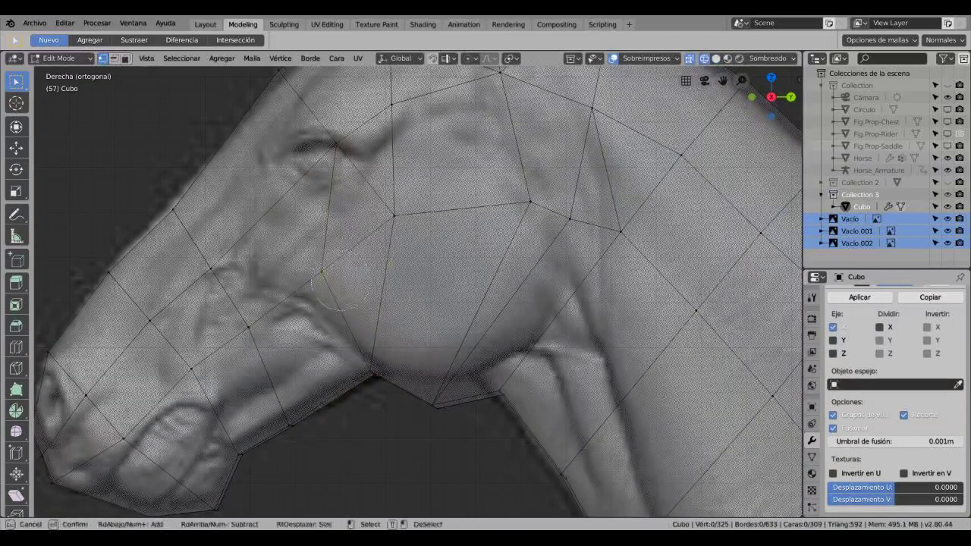
pyautogui.press('Return')
pyautogui.hotkey('alt', 'z')
# Step: Orbit beneath the head to inspect the jaw and throat
pyautogui.moveTo(417, 288); pyautogui.dragTo(455, 228, button='middle')
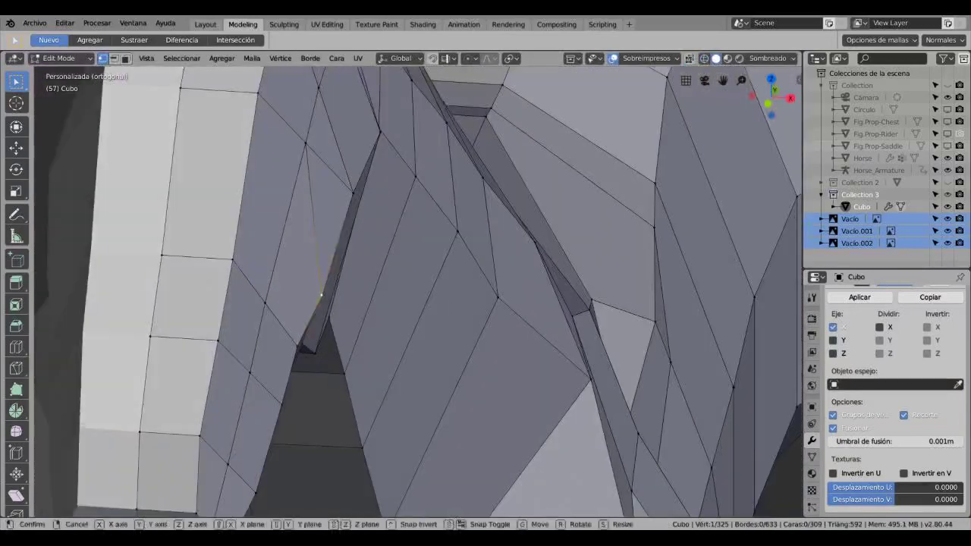
pyautogui.moveTo(417, 288); pyautogui.dragTo(486, 227, button='middle')
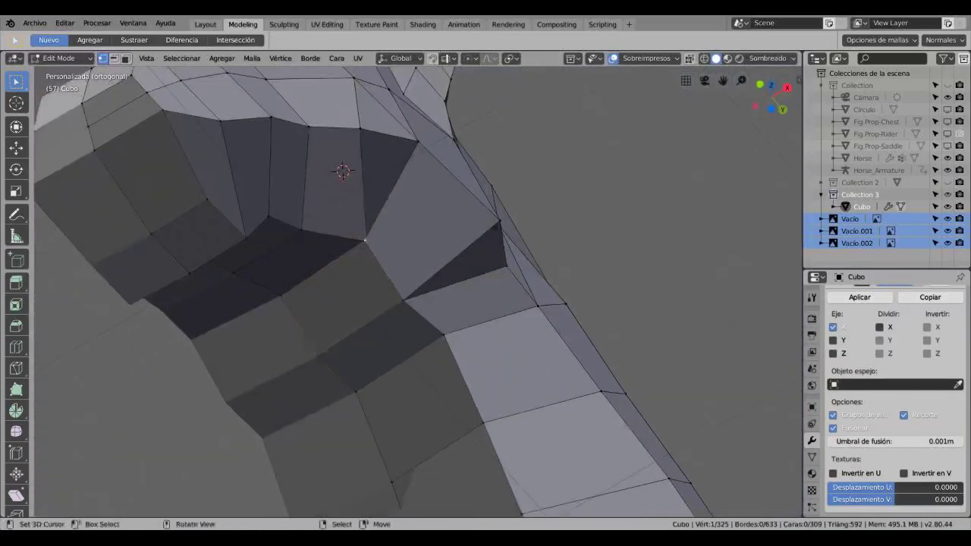
pyautogui.moveTo(264, 228); pyautogui.dragTo(308, 354, button='middle')
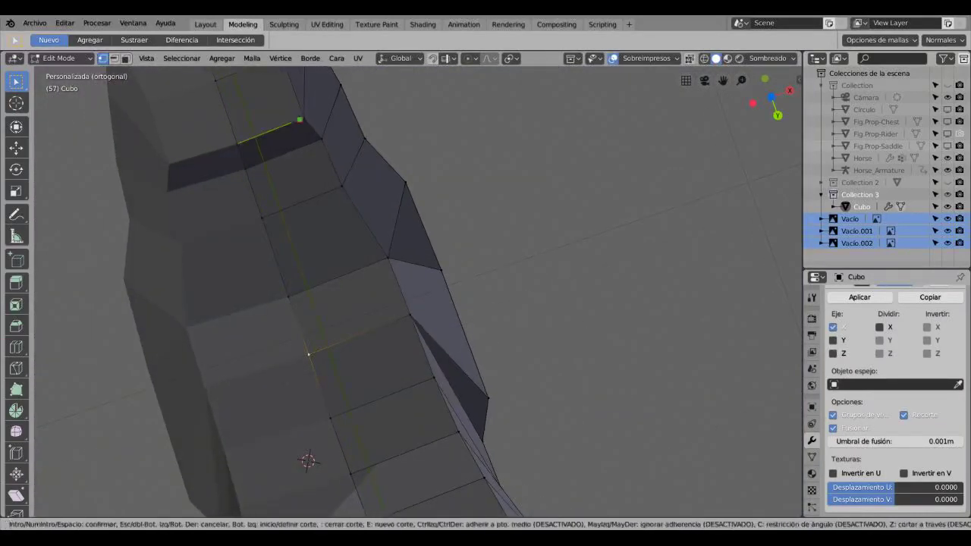
pyautogui.scroll(-3, 309, 354)
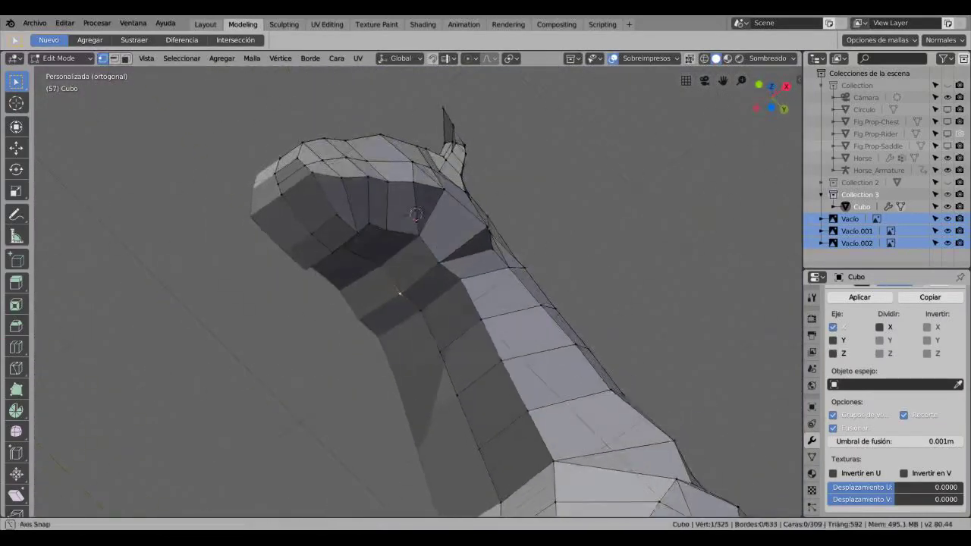